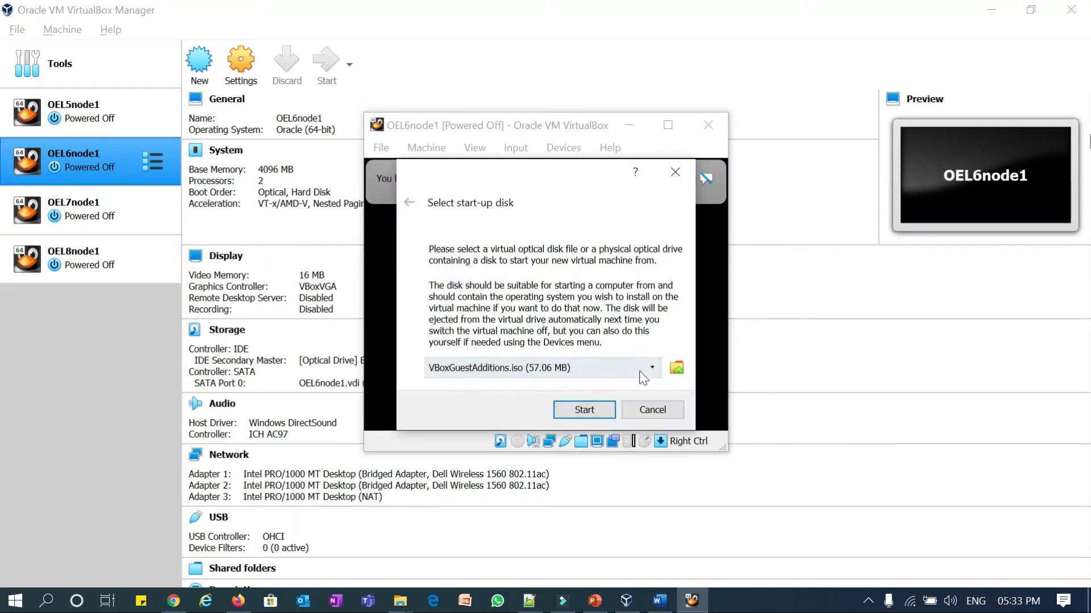
- Open the optical disk image list and enlarge the selector to show full image names
left_click(676, 368)
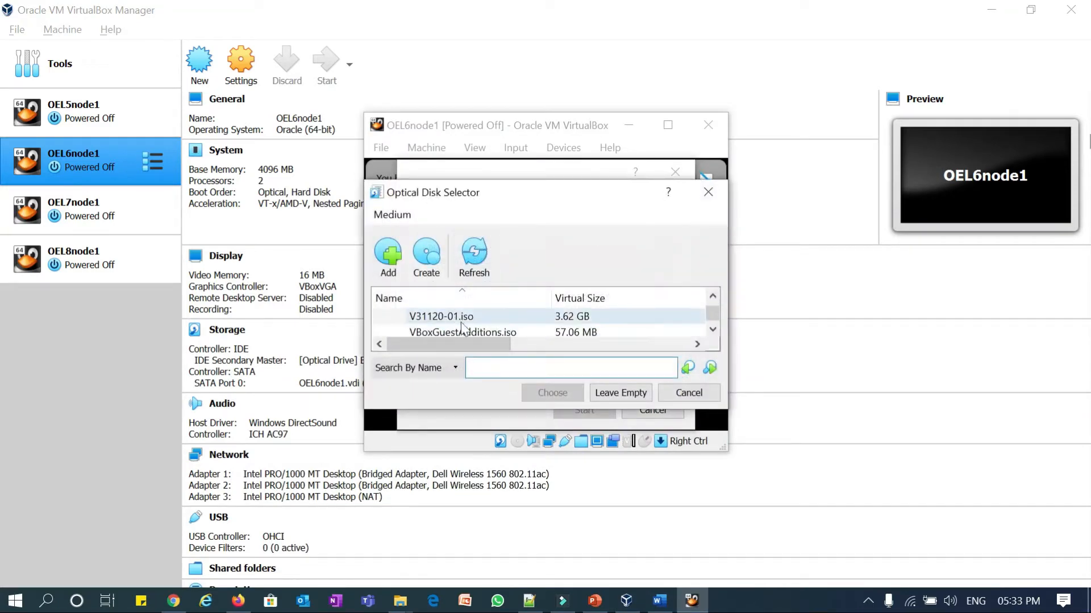
left_click_drag(454, 345, 558, 343)
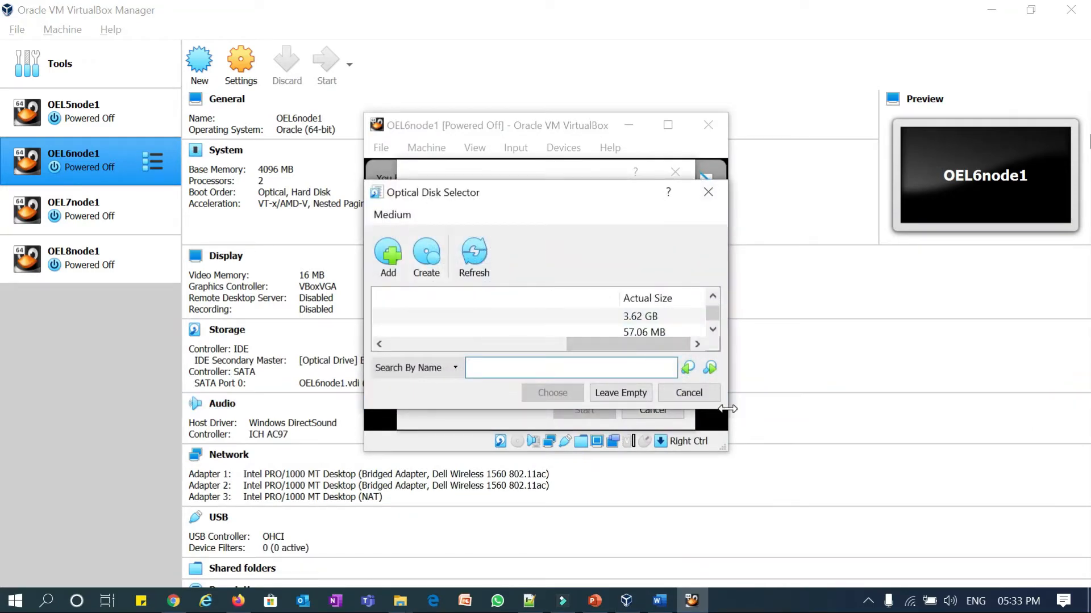
left_click_drag(728, 409, 907, 560)
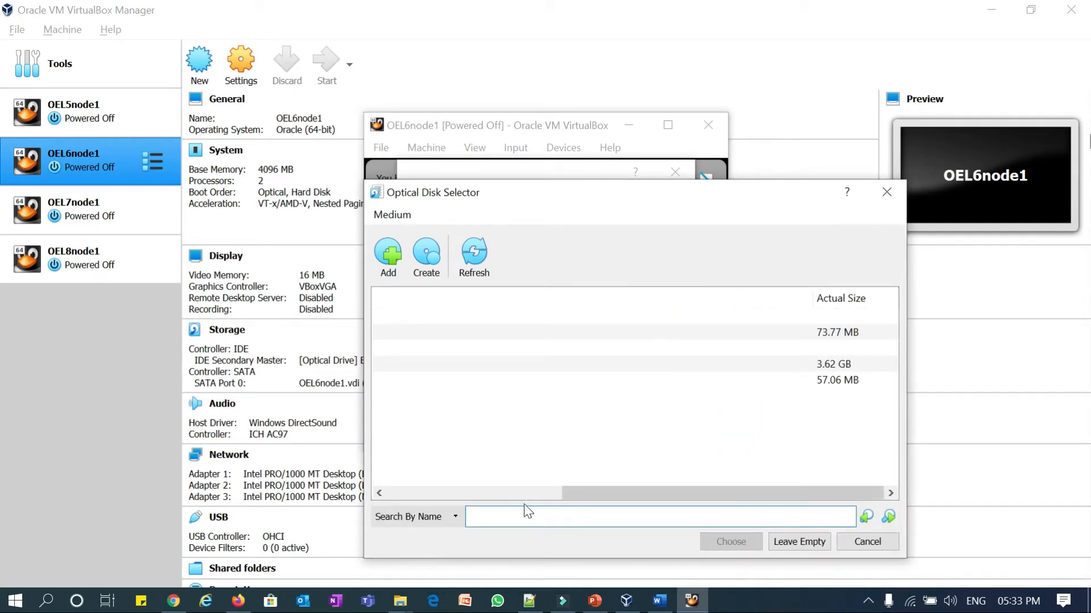
left_click_drag(569, 493, 407, 493)
left_click(431, 366)
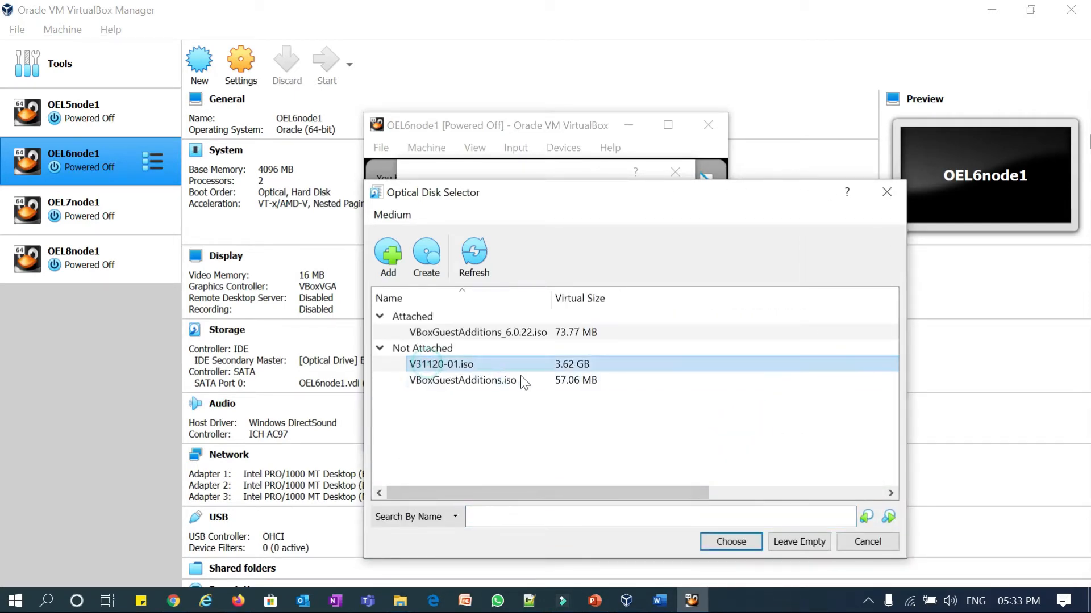
- Add V41362-01.iso from the OEL6.5 folder as the start-up disk and boot the VM
left_click(388, 256)
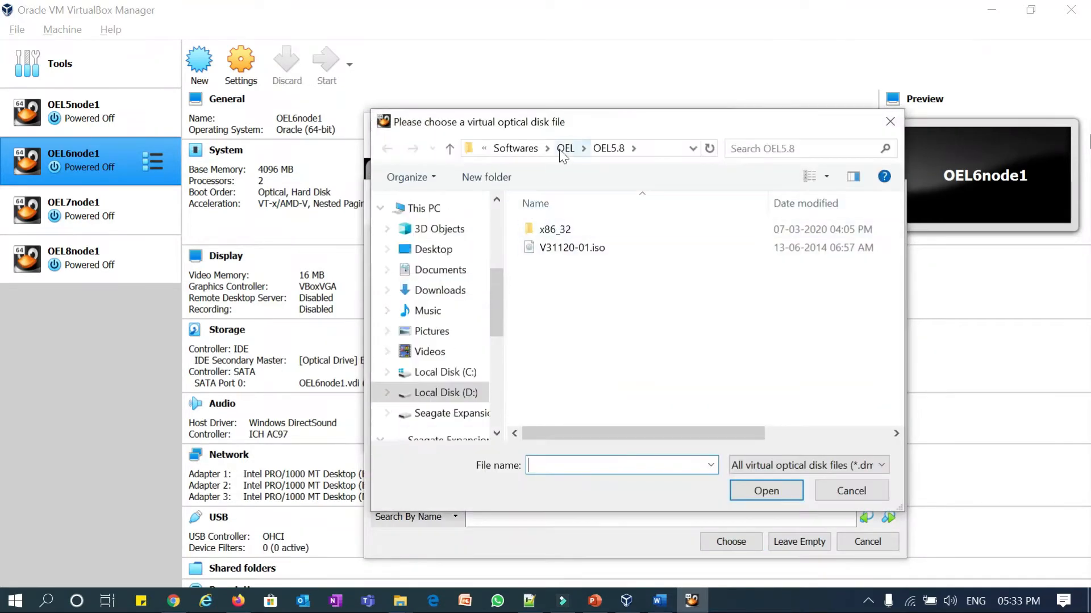
left_click(563, 149)
double_click(557, 267)
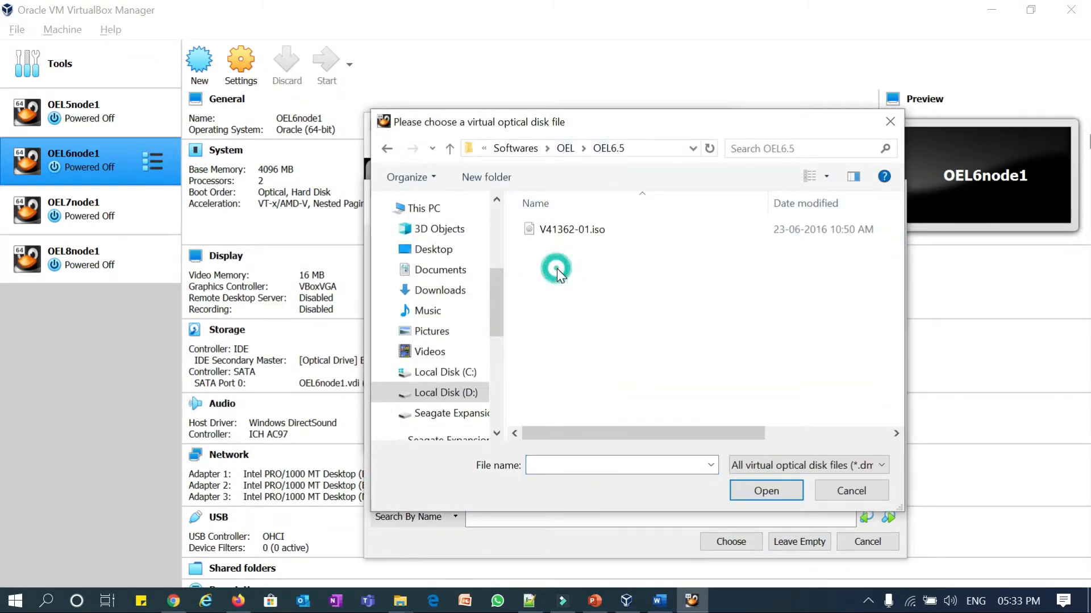
left_click(569, 230)
left_click(767, 491)
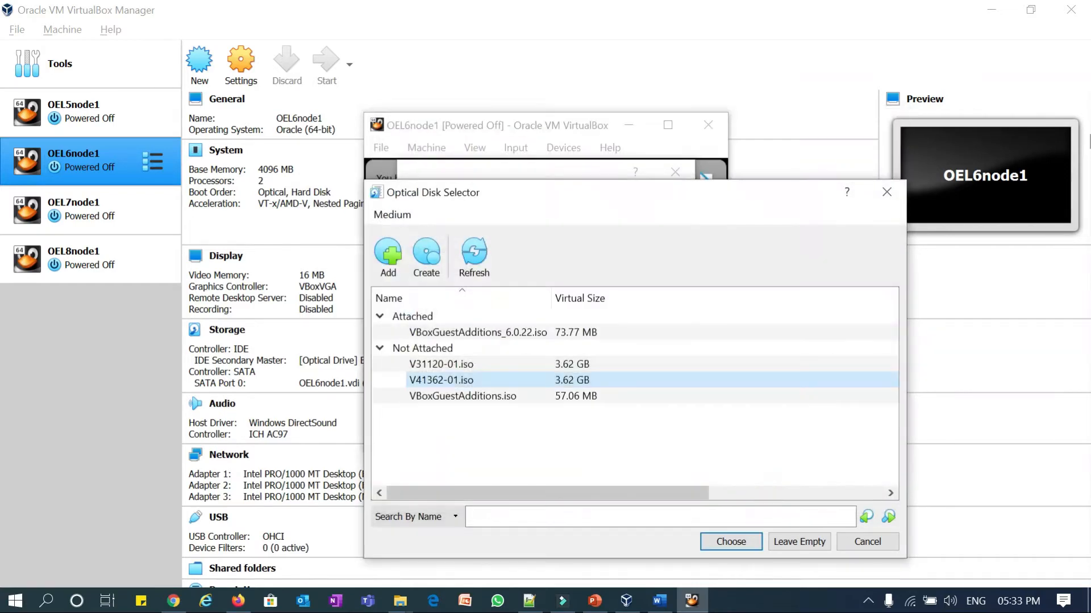
left_click(730, 541)
left_click(580, 409)
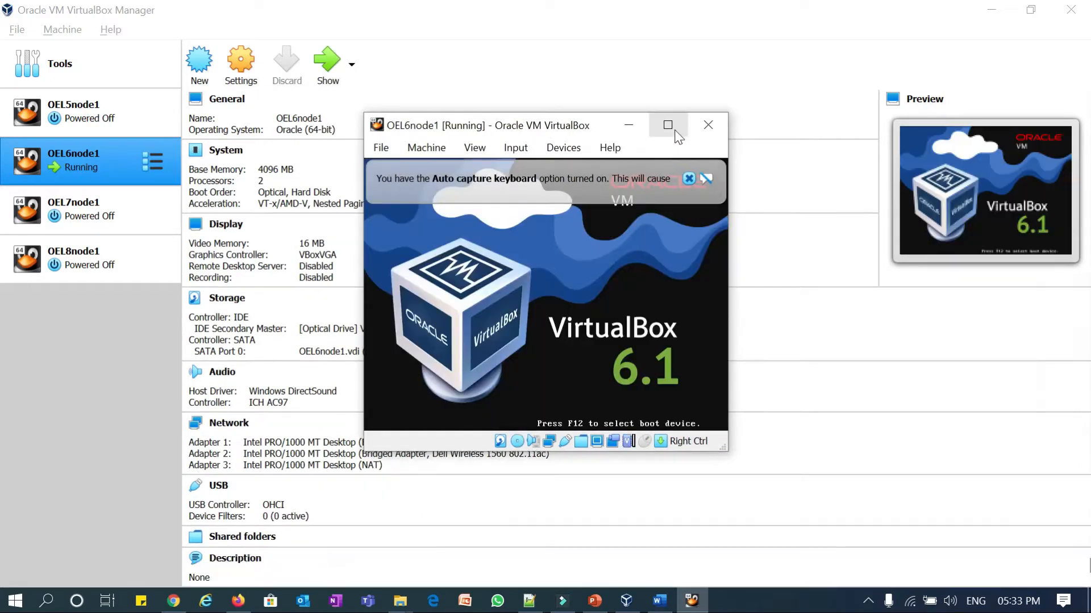
- Maximize the OEL6node1 window, choose 'Install or upgrade an existing system', and dismiss the hardware warning
left_click(668, 126)
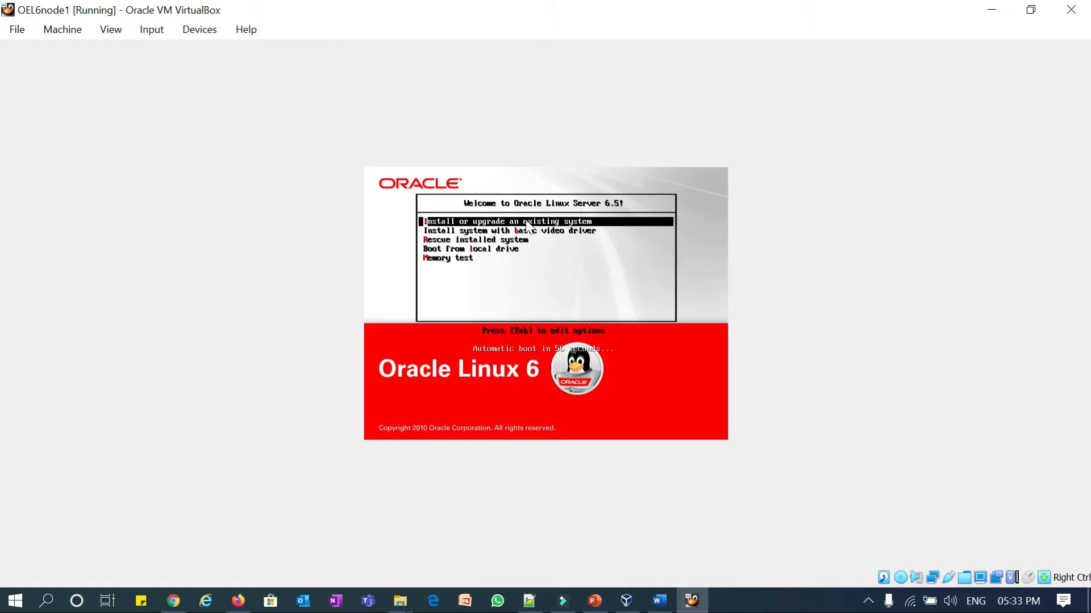
key("Return")
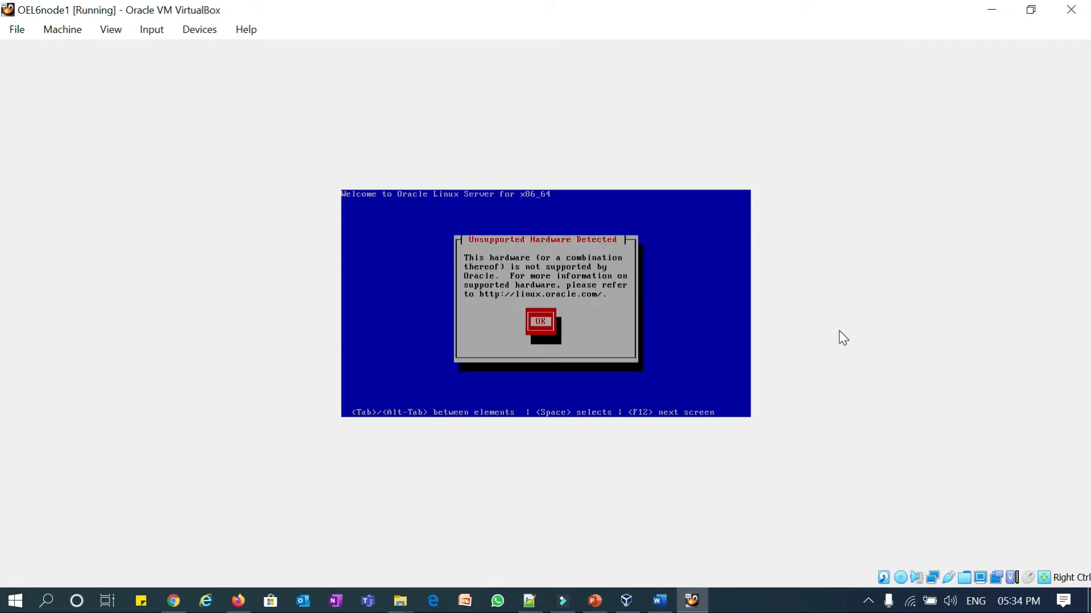
key("Return")
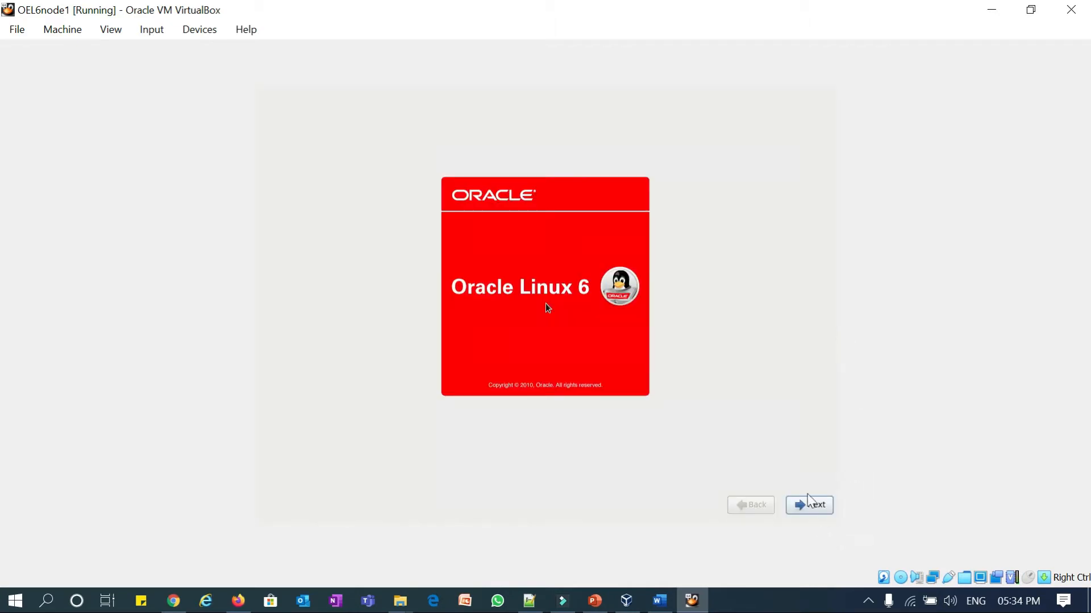
- Accept the default language and keyboard, keep Basic Storage Devices, and focus 'Yes, discard any data'
left_click(805, 478)
key("Return")
key("Return")
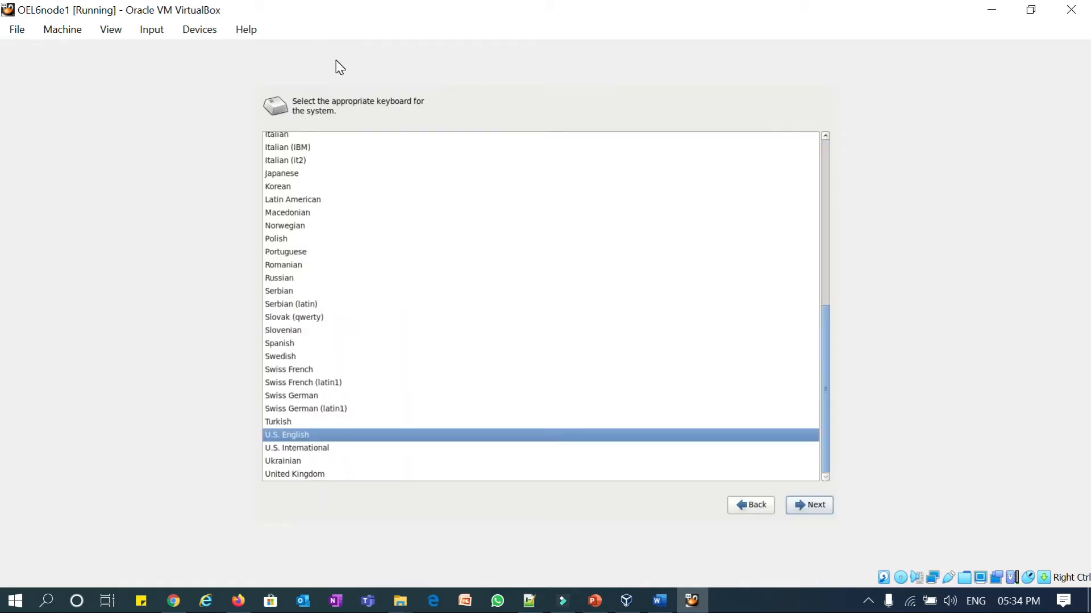
key("Return")
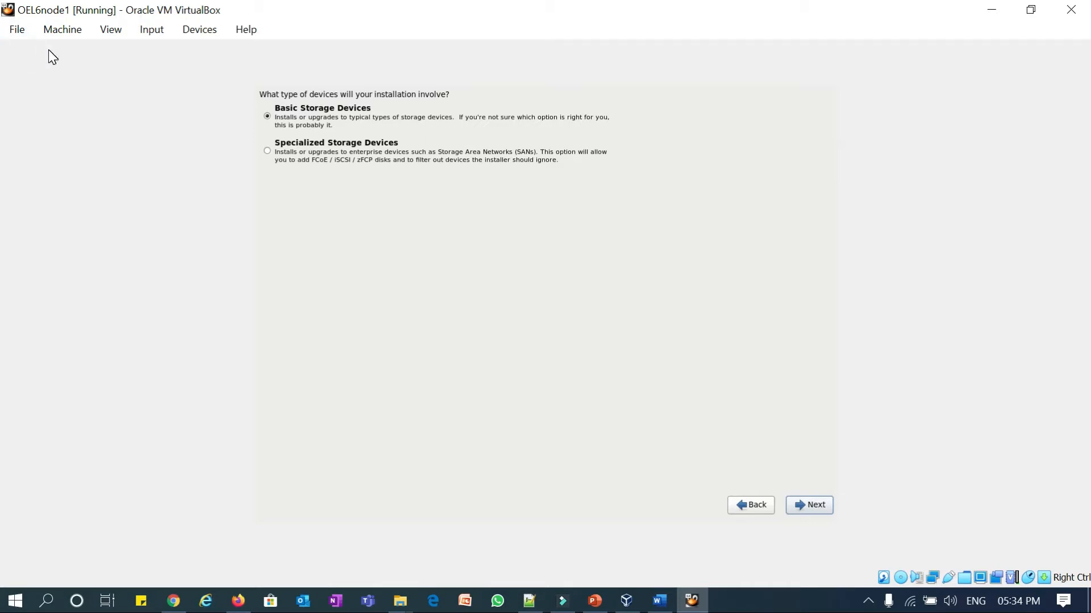
key("Return")
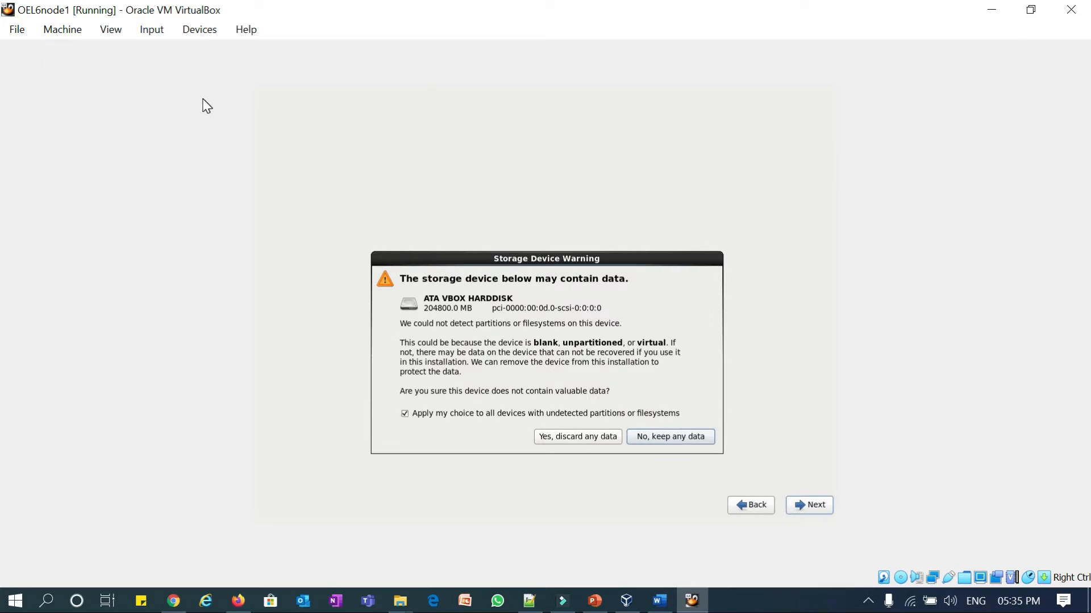
key("Left")
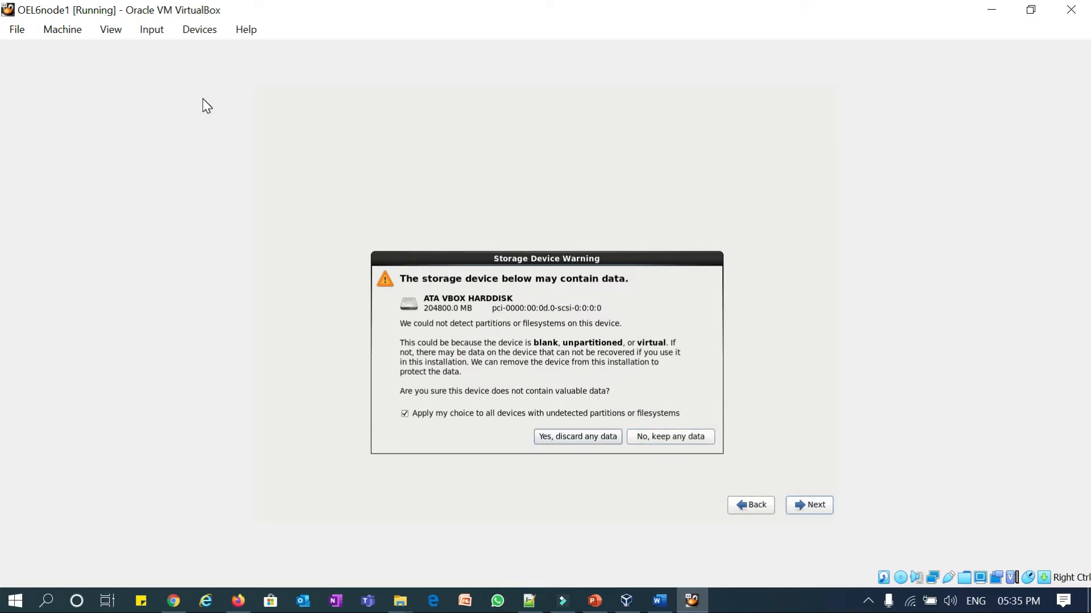
- Discard the blank disk's data, set hostname oel6node1.localdom, and keep the Asia/Kolkata time zone
key("Return")
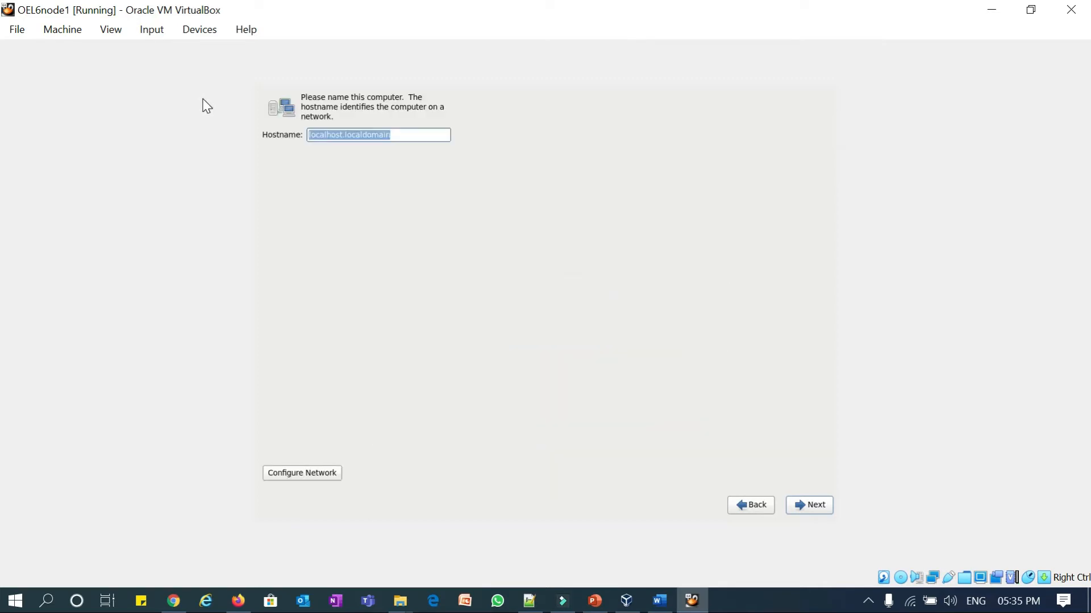
key("Left")
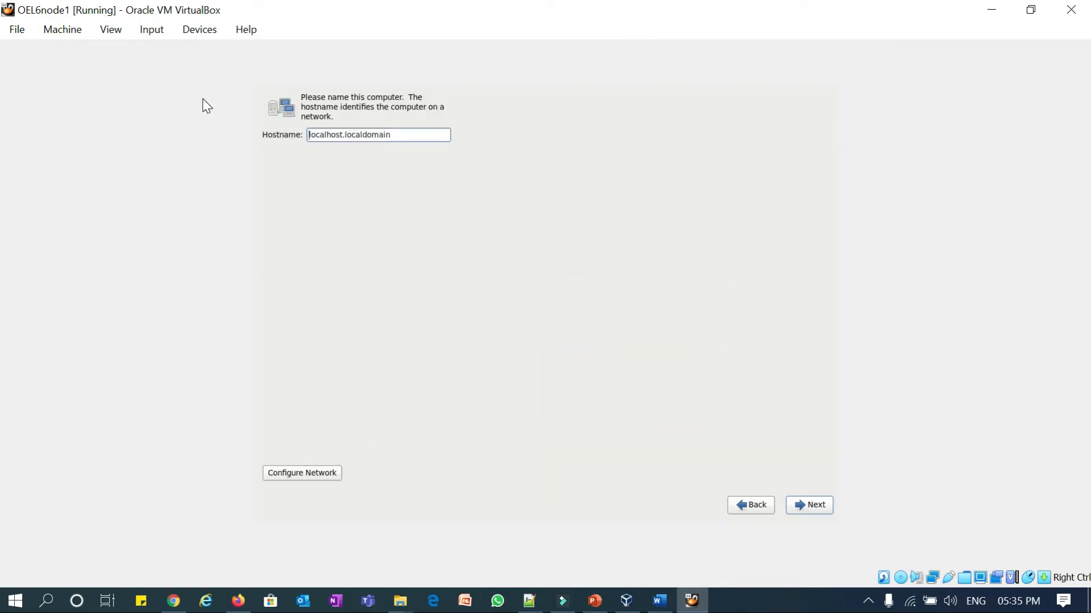
key("shift+Right")
key("shift+Right")
key("shift+Right")
key("shift+Right")
key("shift+Right")
key("shift+Right")
key("shift+Right")
key("shift+Right")
type("oel6node1.localdom")
key("Return")
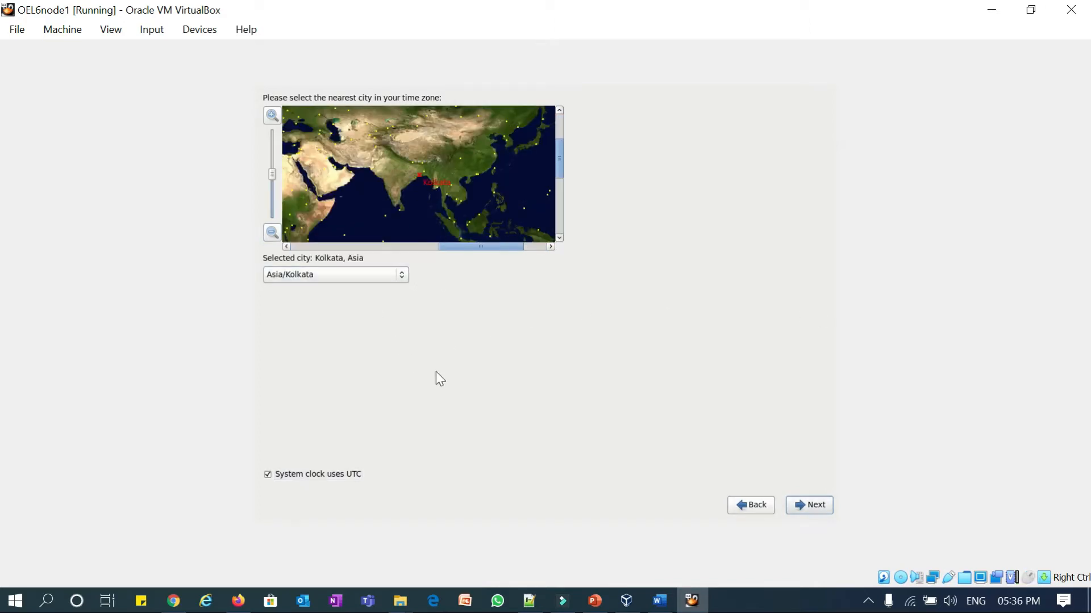
key("Return")
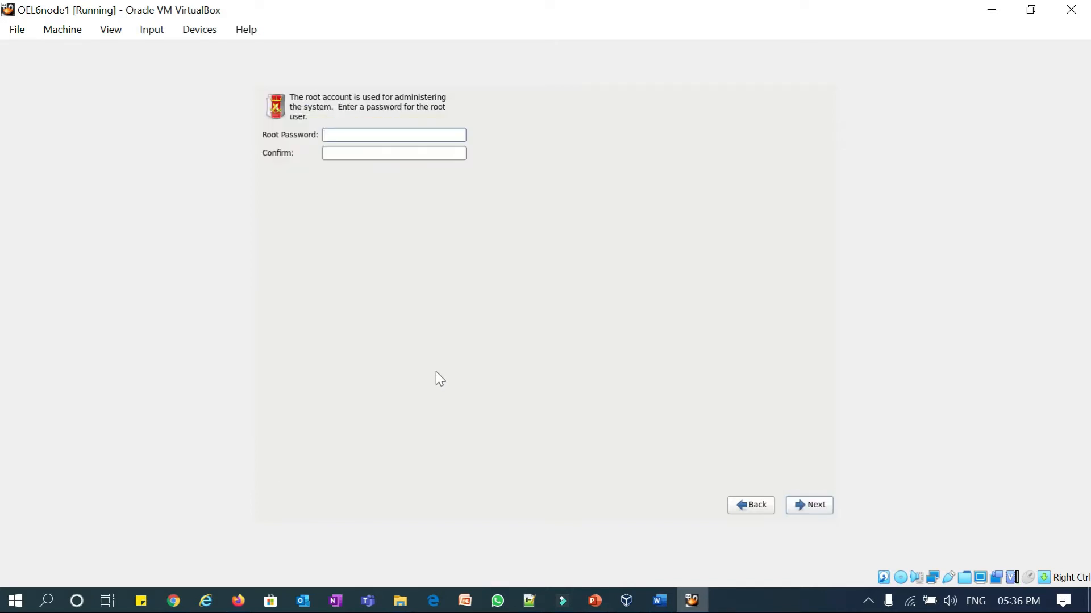
- Enter and confirm the root password, keeping it despite the weak-password warning
type("***********")
key("Tab")
type("***********")
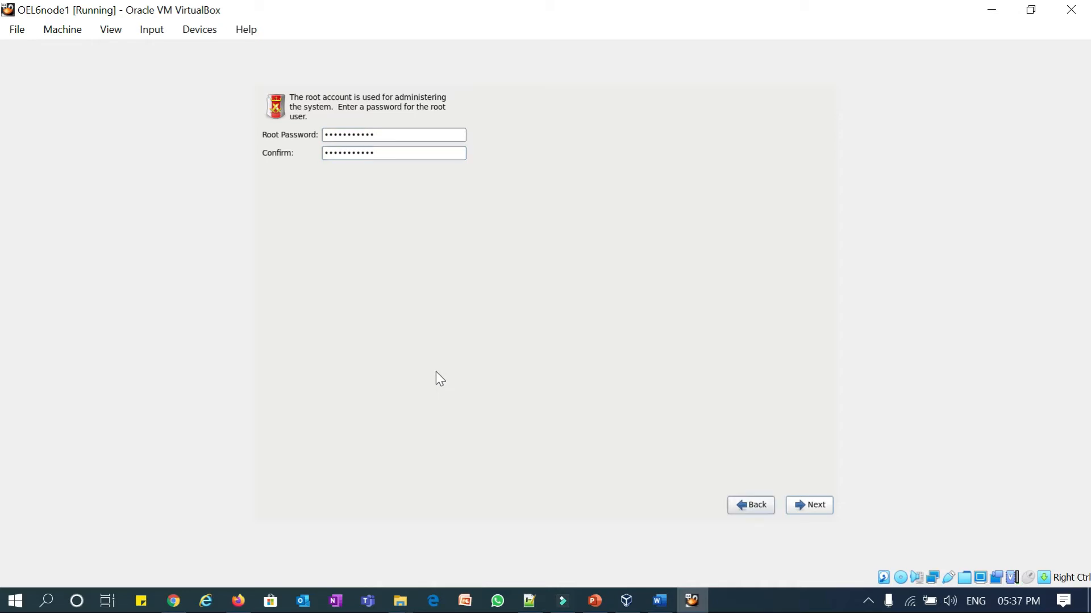
key("Return")
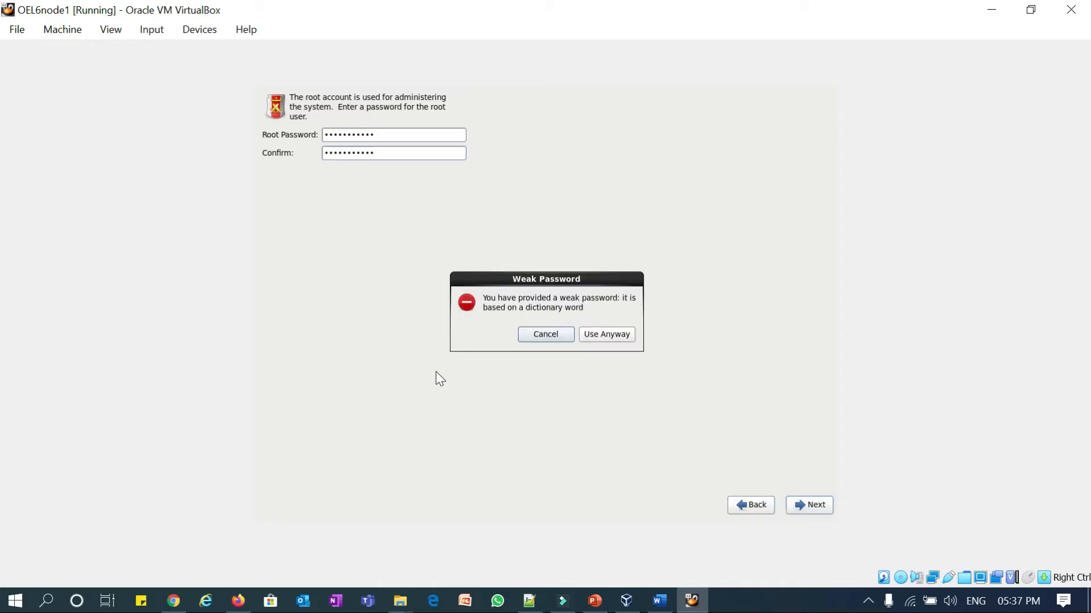
key("Tab")
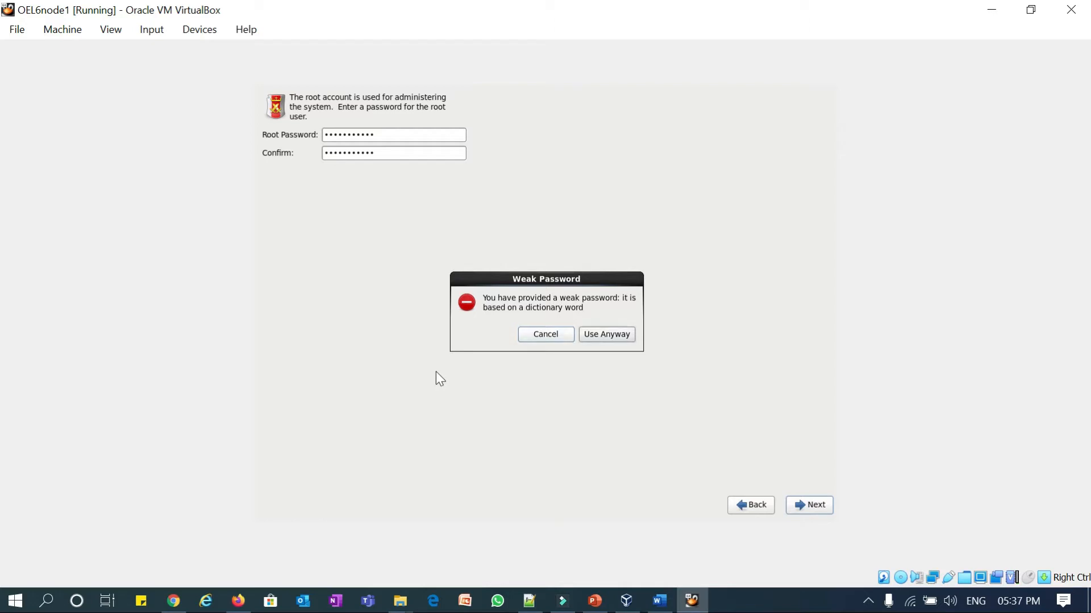
key("space")
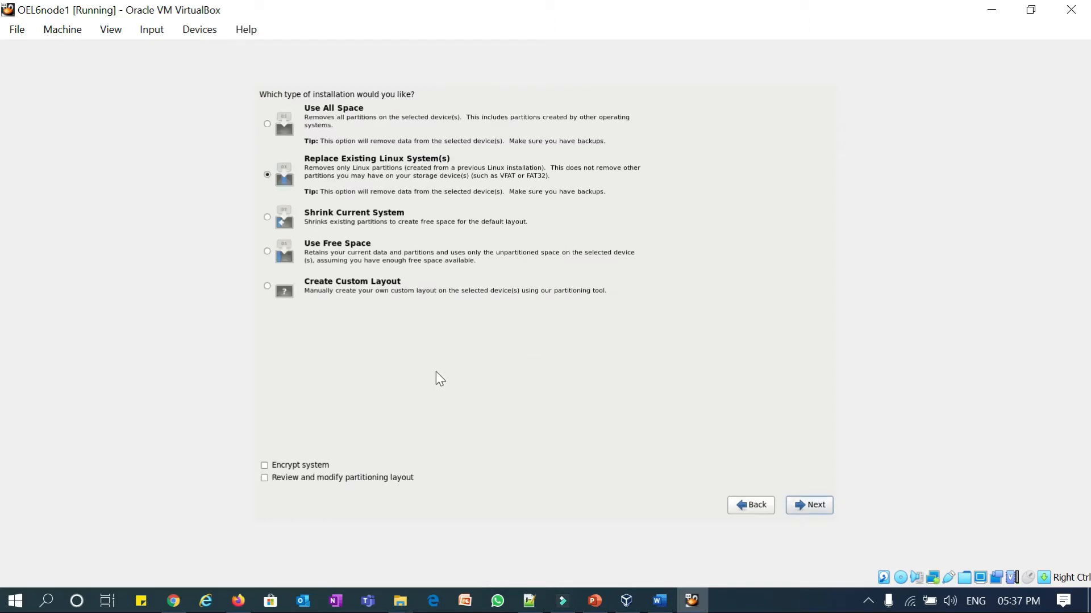
- Choose Create Custom Layout and start a new partition in sda's 204797 MB free space
key("shift+Tab")
key("shift+Tab")
key("shift+Tab")
key("Down")
key("Down")
key("Down")
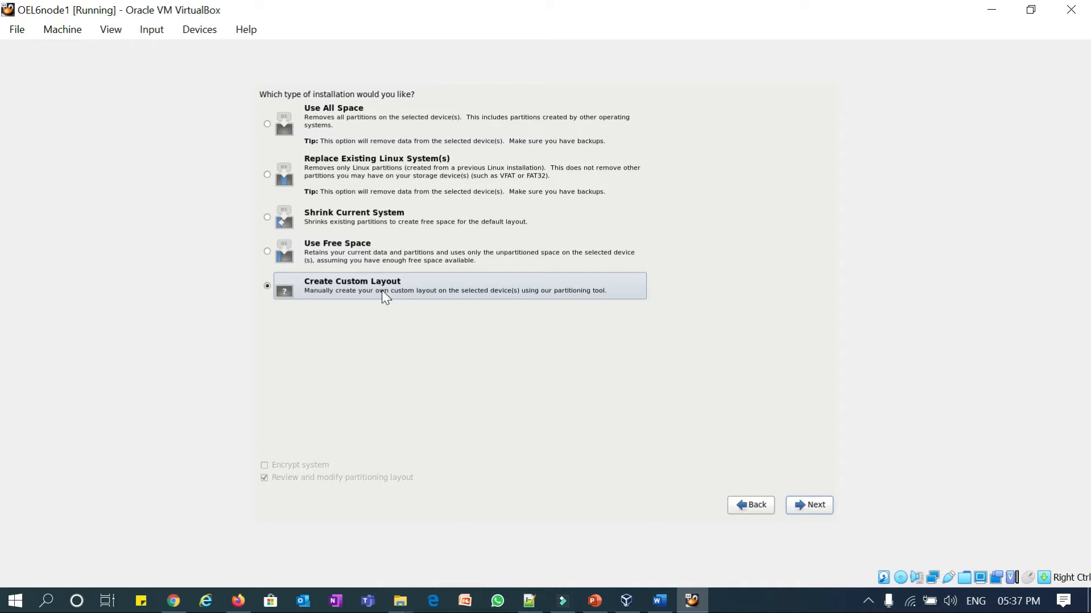
key("Tab")
key("Tab")
key("Return")
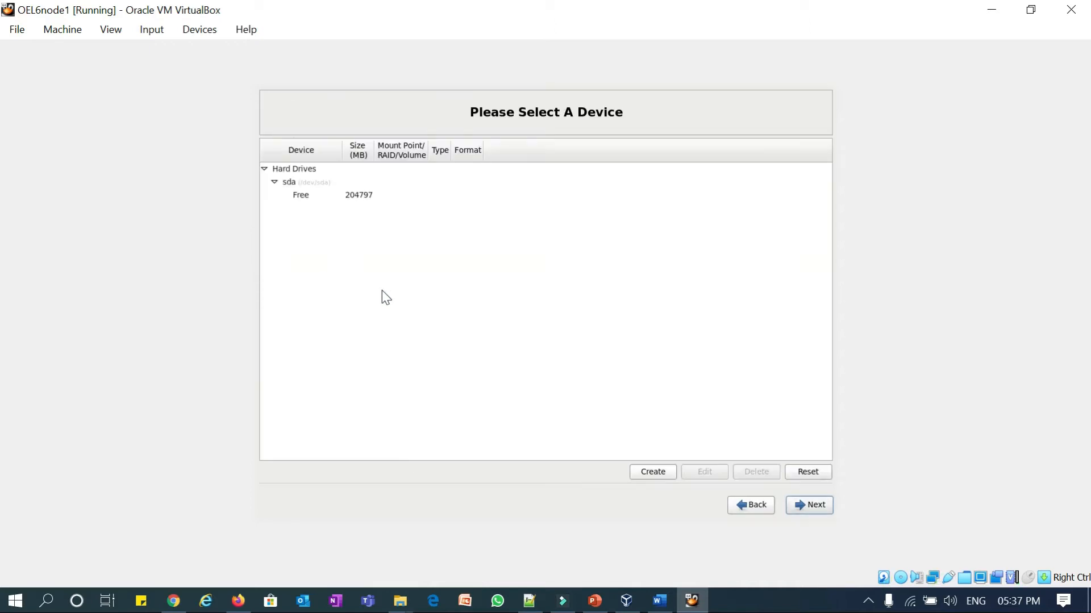
key("Tab")
key("Down")
key("Down")
key("Down")
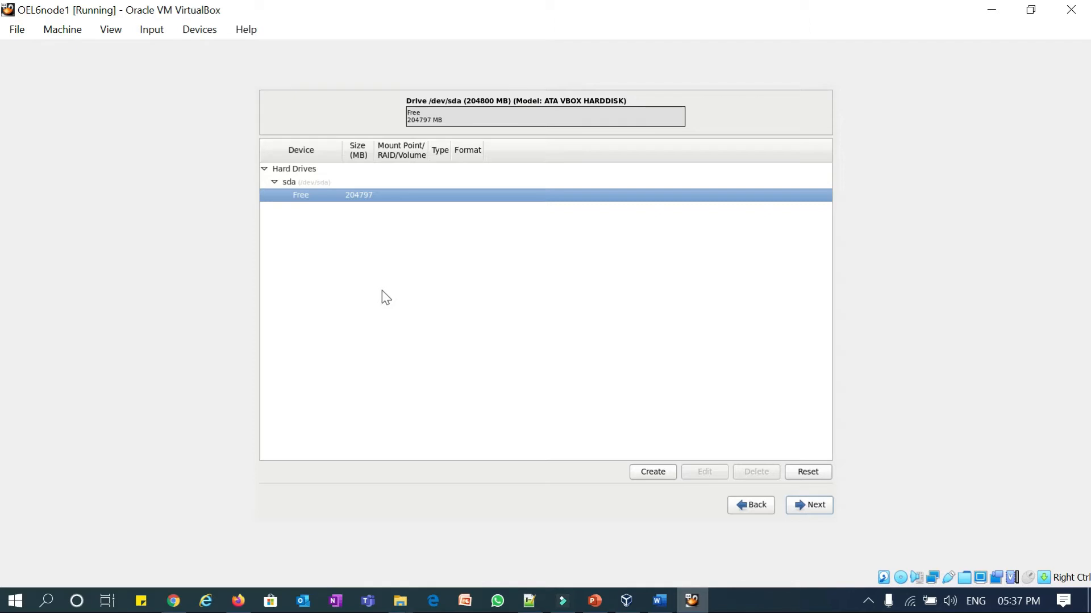
key("Return")
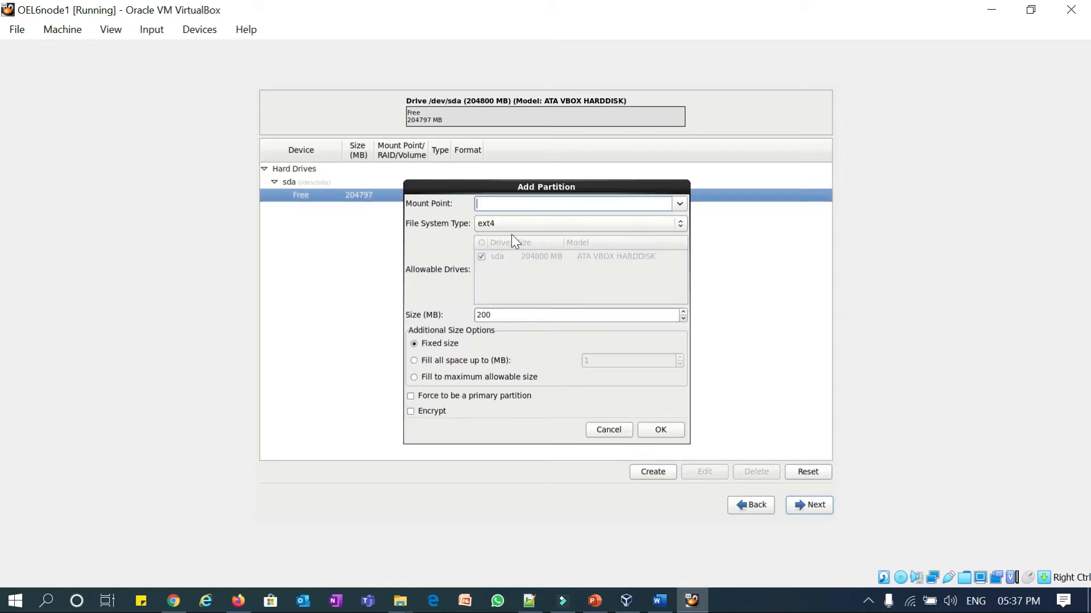
- Create an 8000 MB swap partition on sda
left_click(514, 223)
key("Down")
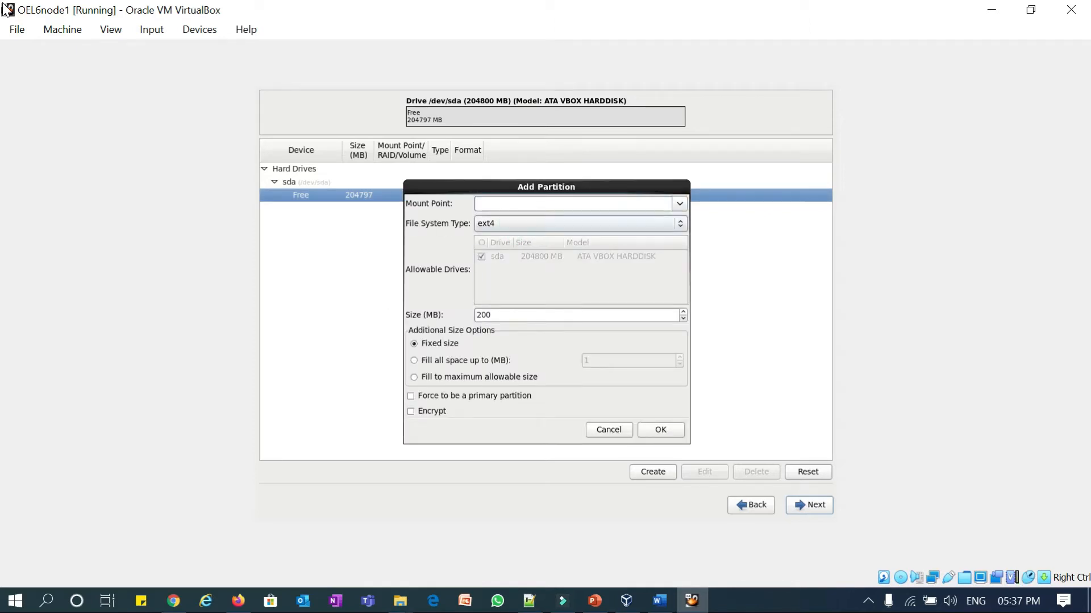
key("Down")
key("Down")
key("Down")
key("Up")
key("Tab")
key("Tab")
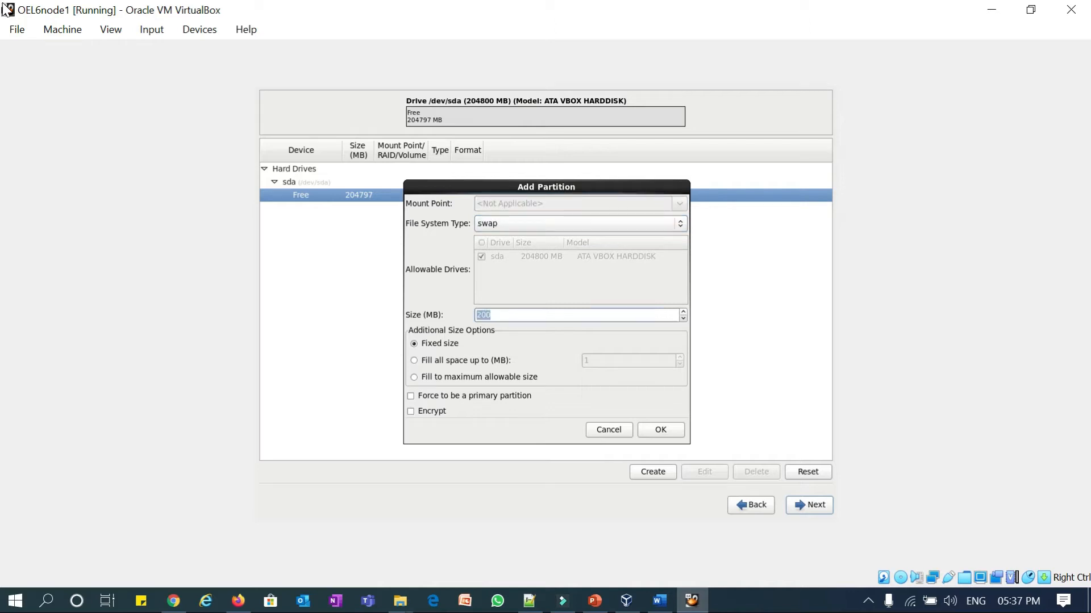
type("1000")
key("BackSpace")
key("BackSpace")
key("BackSpace")
key("BackSpace")
type("8000")
key("Tab")
key("Tab")
key("Tab")
key("Tab")
key("Tab")
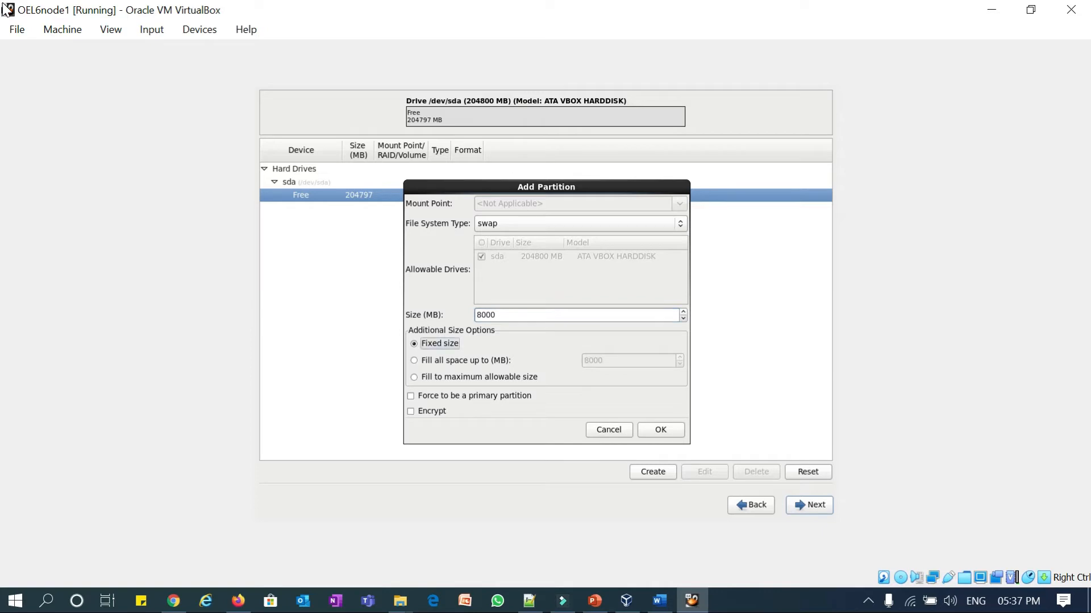
key("Return")
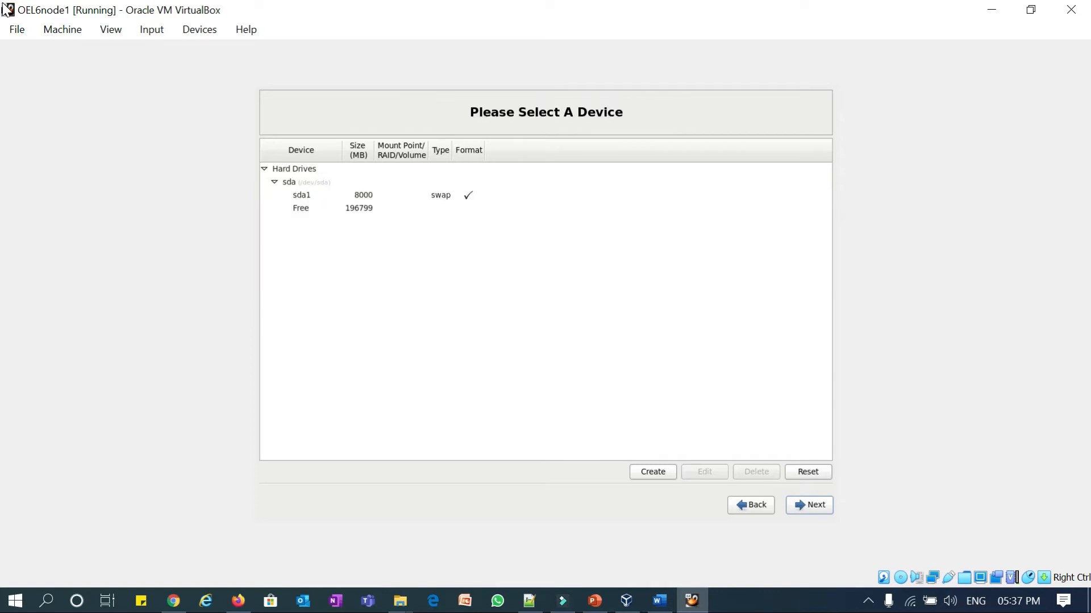
- Start another partition in the remaining 196799 MB of free space
key("Tab")
key("Tab")
key("Down")
key("Down")
key("Down")
key("Return")
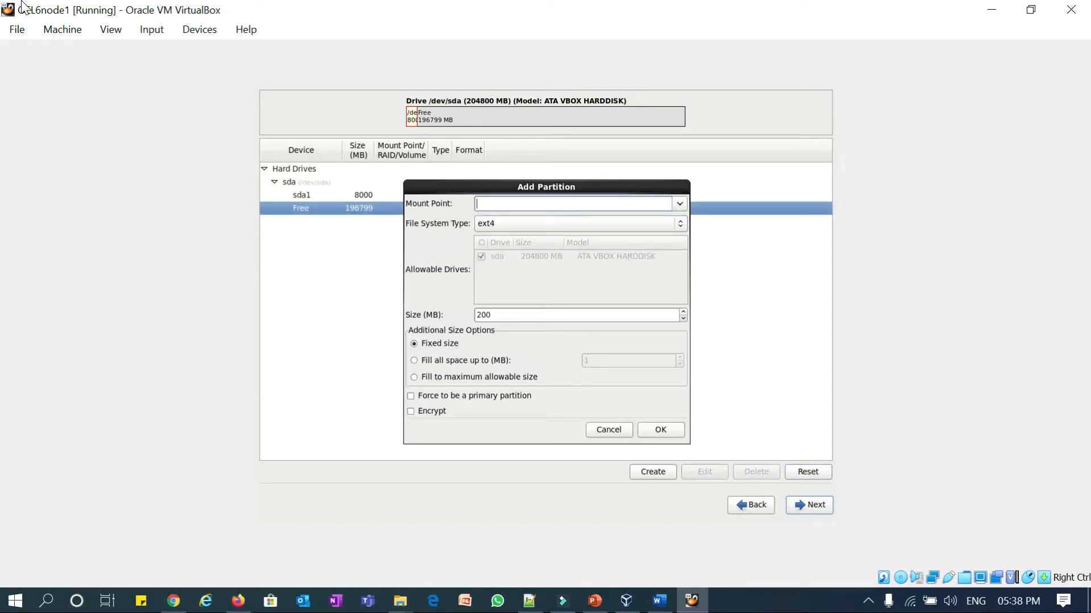
- Set file system vfat, mount point /boot, and size 1000 MB, then confirm the partition
key("Tab")
key("Down")
key("Down")
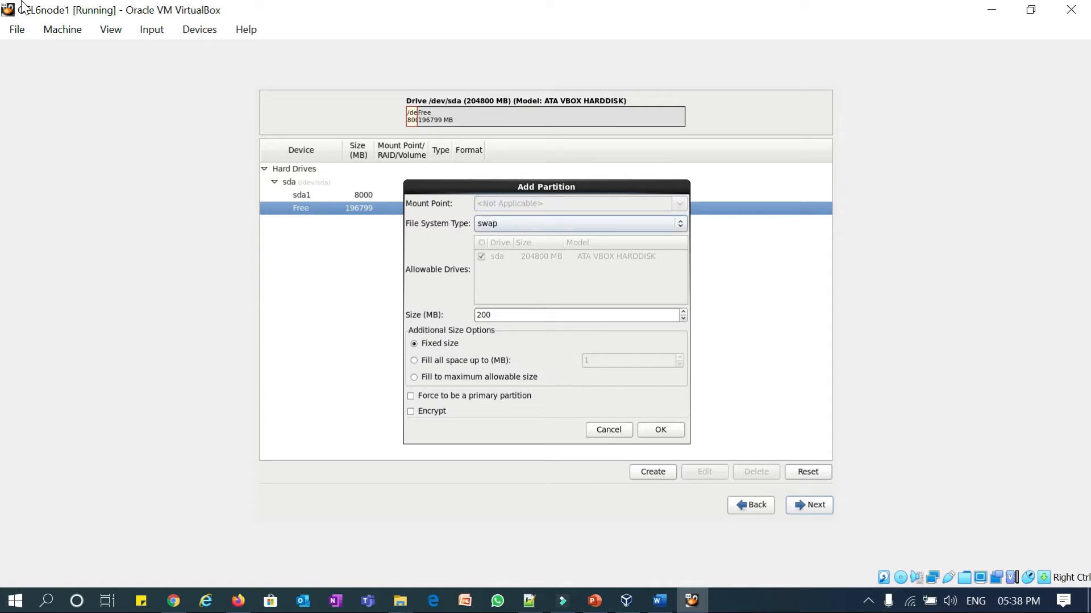
key("Down")
key("Down")
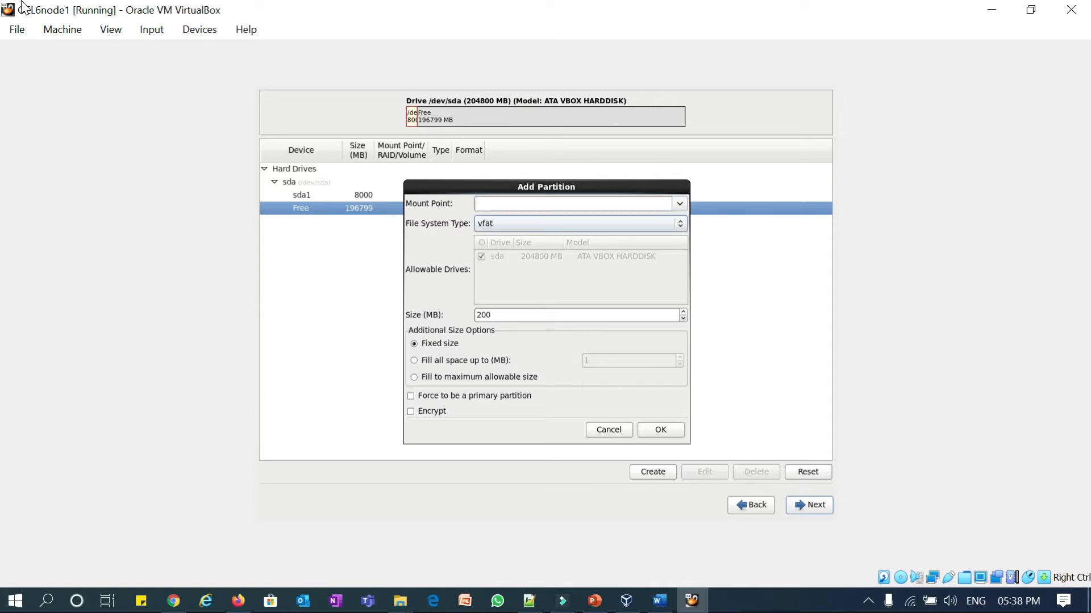
key("Tab")
key("Tab")
key("Tab")
key("Tab")
key("Tab")
key("Tab")
key("Tab")
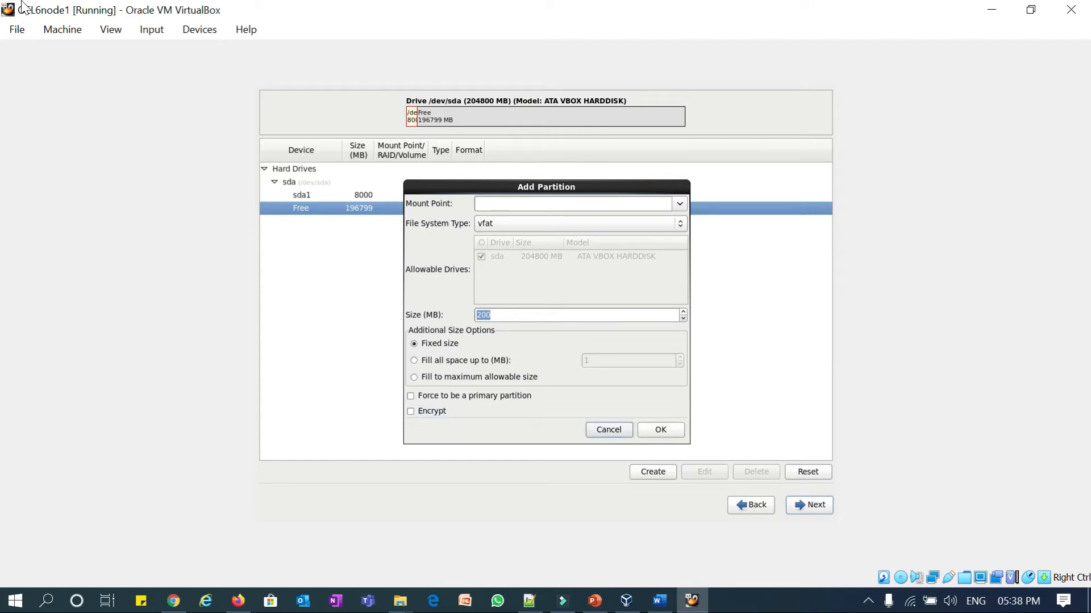
type("/boot")
key("Tab")
key("Tab")
key("Tab")
key("Tab")
key("Tab")
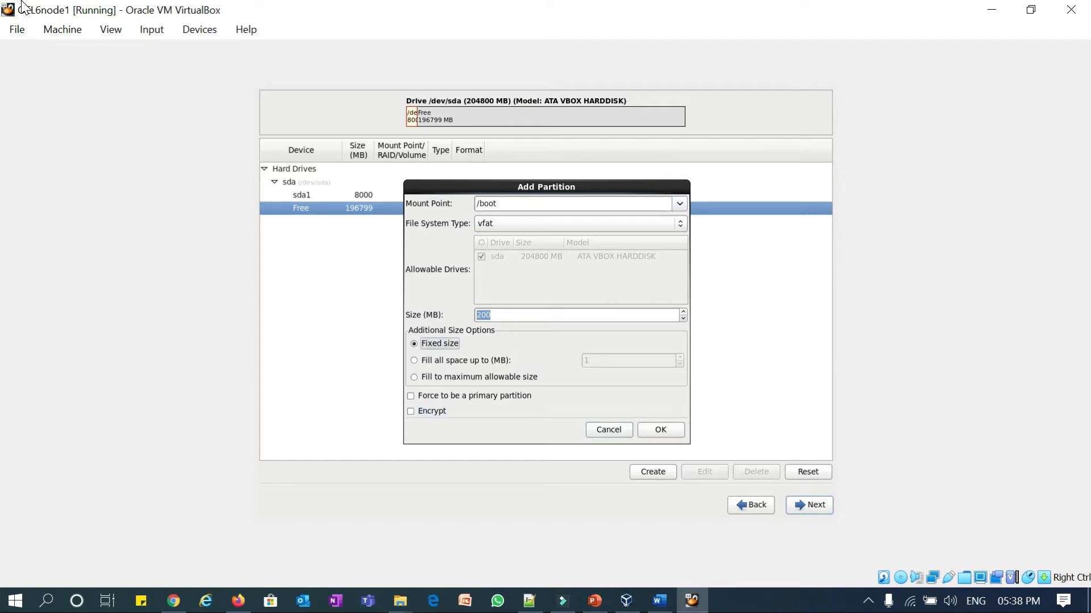
key("Tab")
key("Tab")
key("Tab")
key("Tab")
key("Tab")
key("Tab")
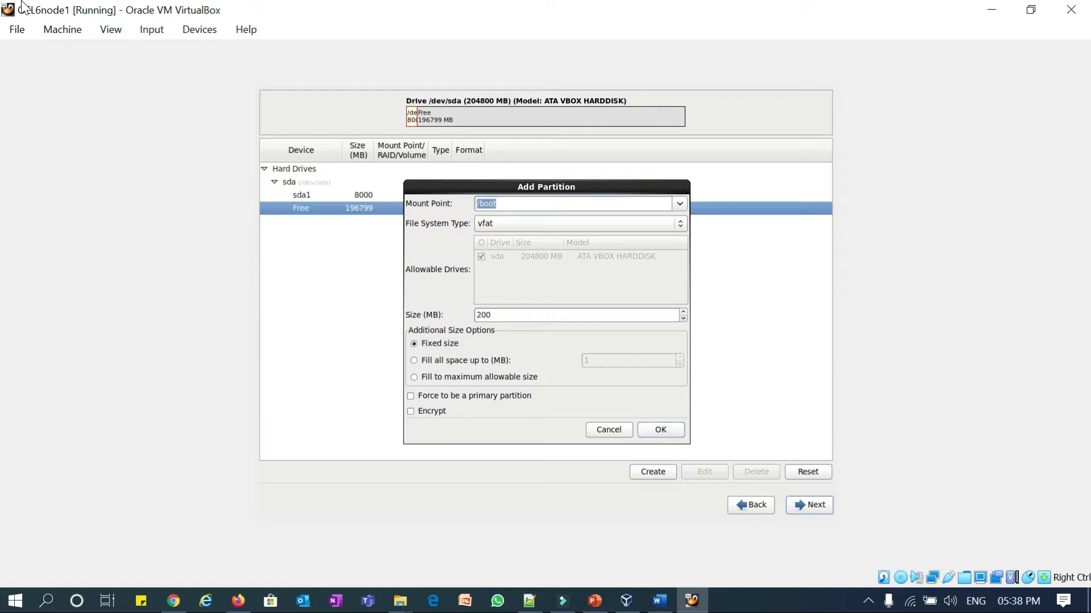
key("Tab")
key("Tab")
key("Tab")
key("Tab")
key("Tab")
key("Tab")
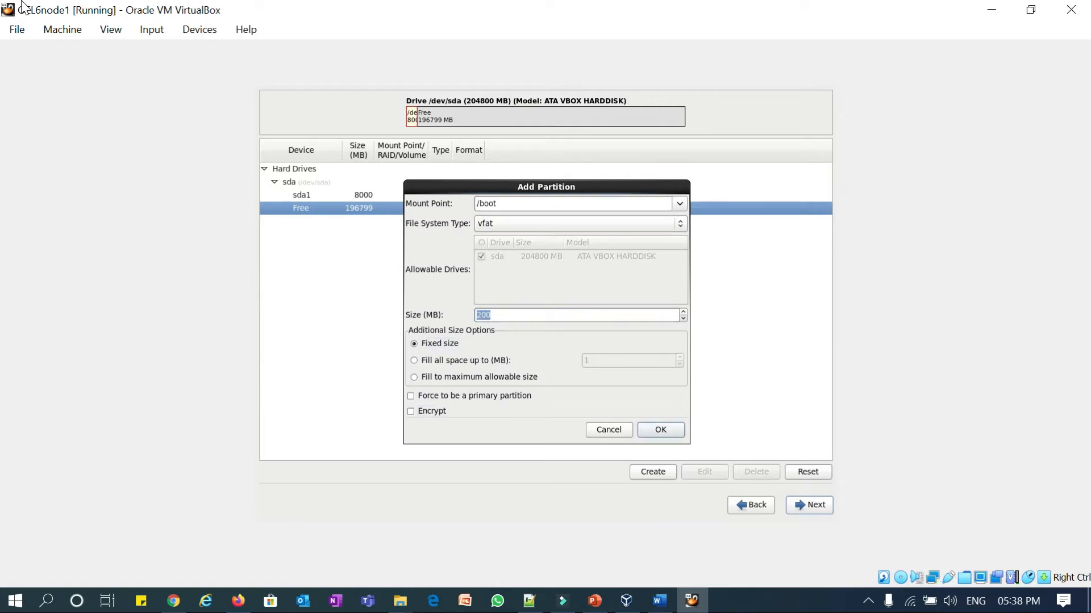
key("Tab")
key("Tab")
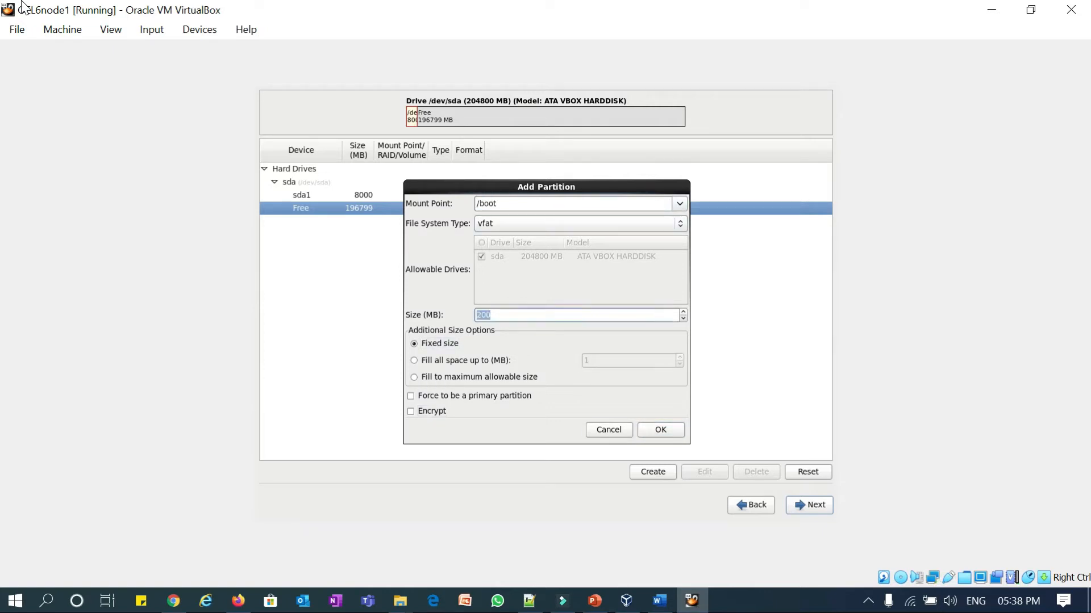
type("1000")
key("Tab")
key("Tab")
key("Tab")
key("Tab")
key("Tab")
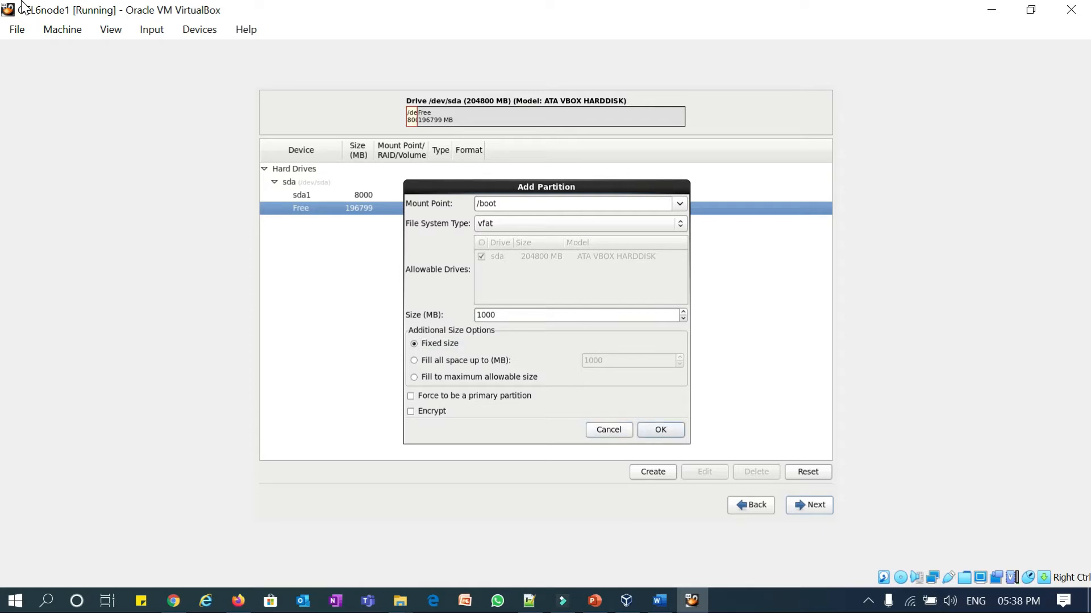
key("Return")
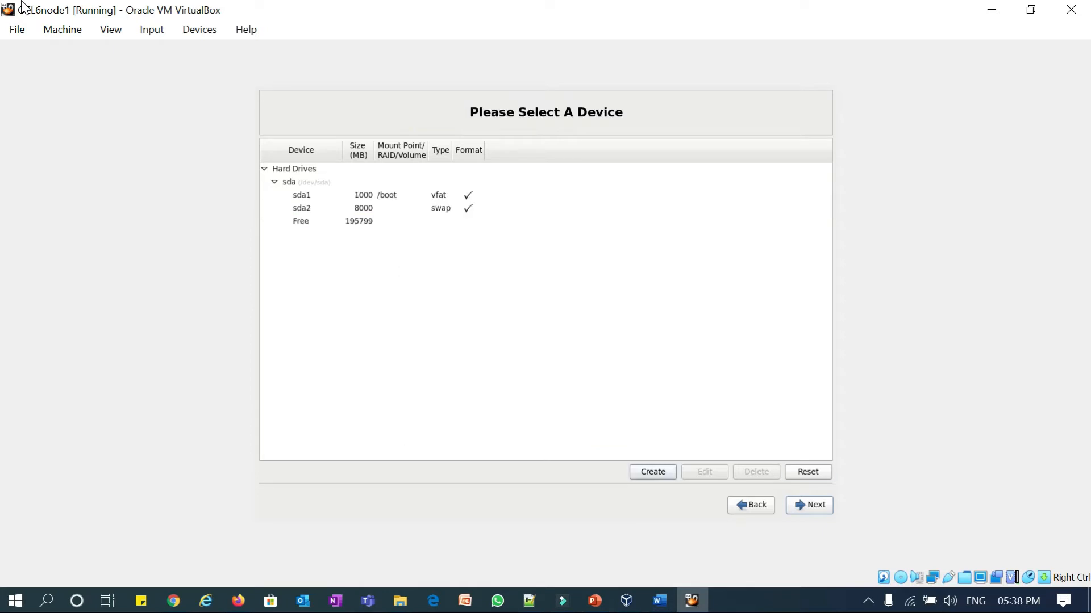
- Add an ext4 partition mounted at / set to fill the maximum allowable size
key("Tab")
key("Tab")
key("Tab")
key("Tab")
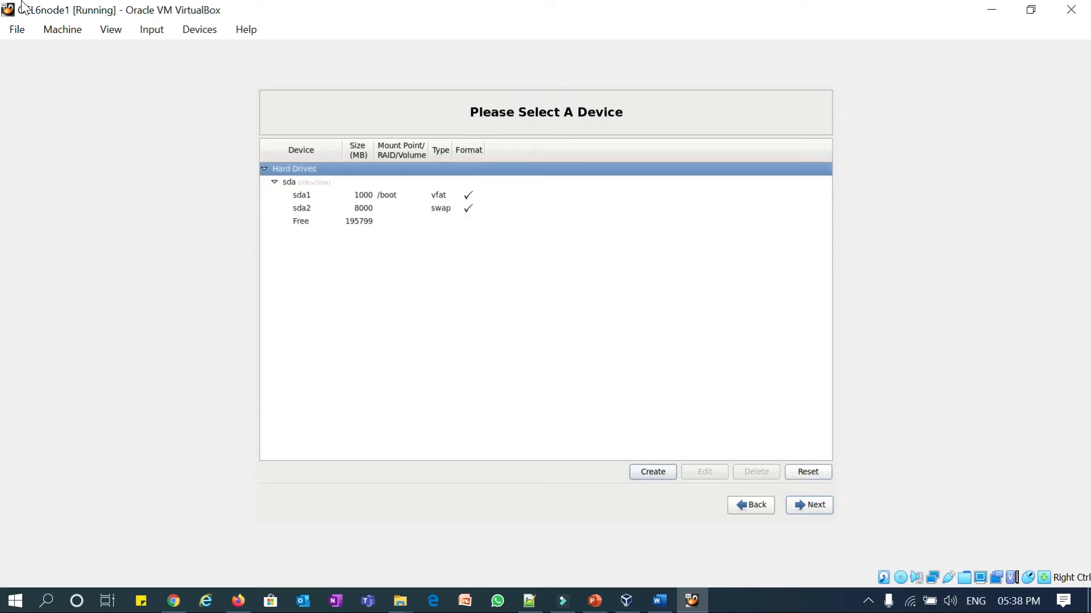
key("Tab")
key("Tab")
key("Tab")
key("Tab")
key("Tab")
key("Tab")
key("Tab")
key("Tab")
key("Tab")
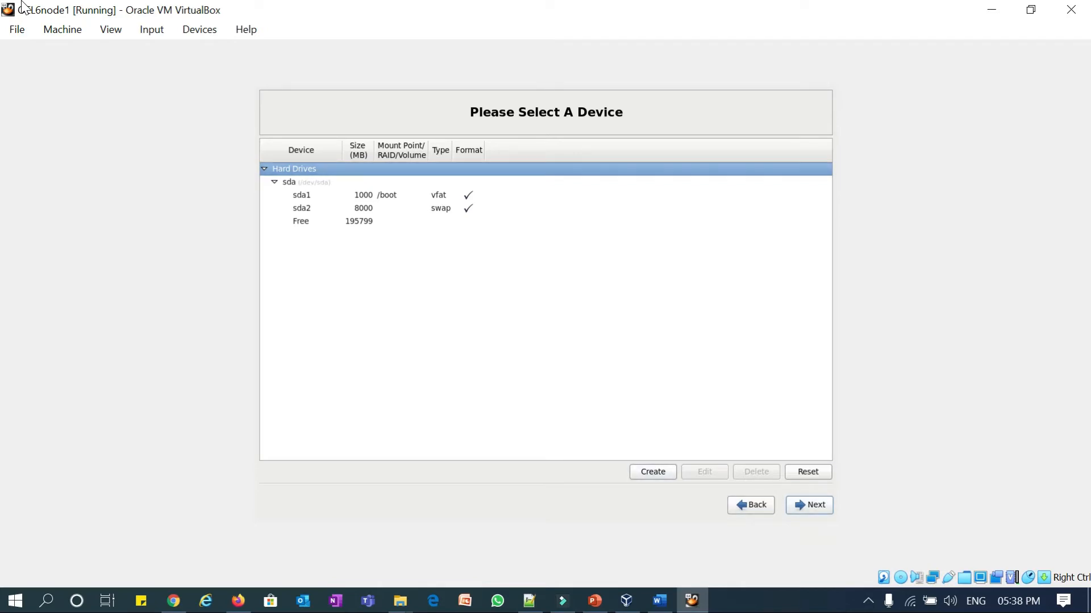
key("Down")
key("Down")
key("Down")
key("Down")
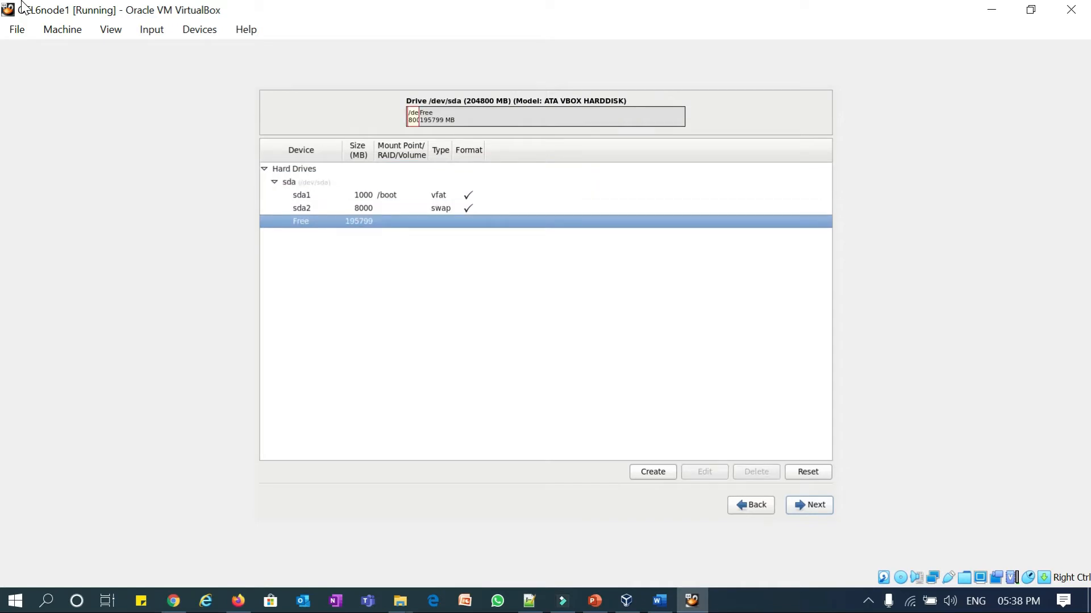
key("Return")
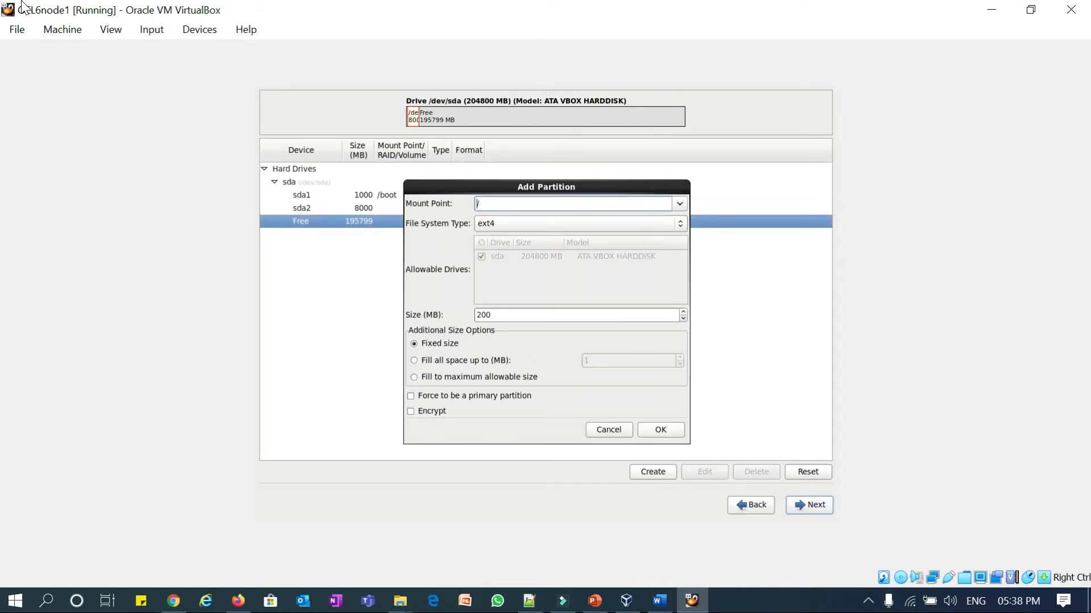
key("Tab")
key("Tab")
key("Tab")
key("Tab")
key("Down")
key("Down")
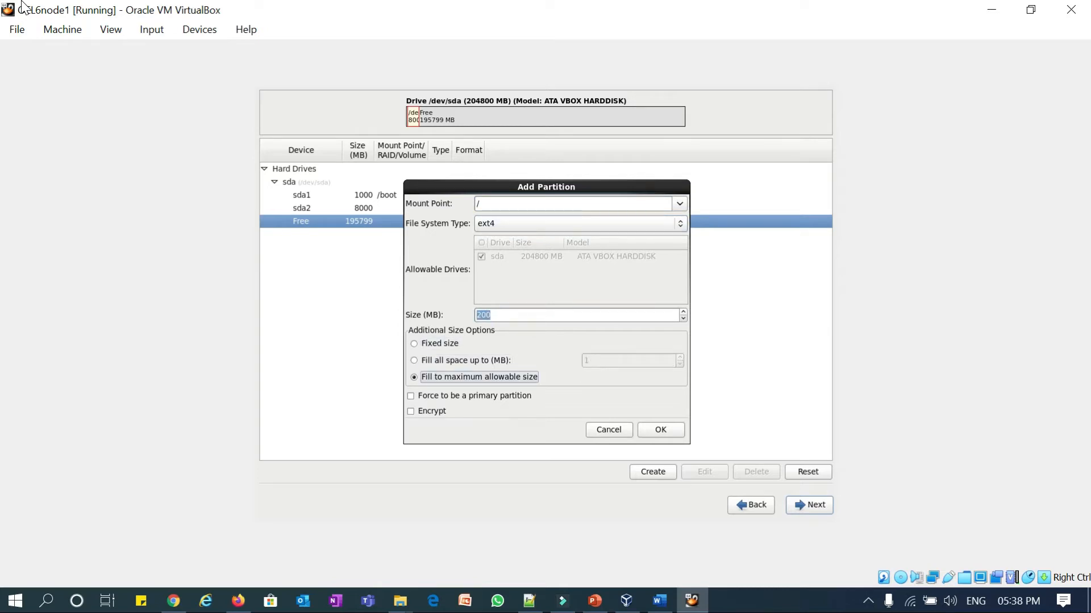
key("Tab")
key("Tab")
key("Tab")
key("Tab")
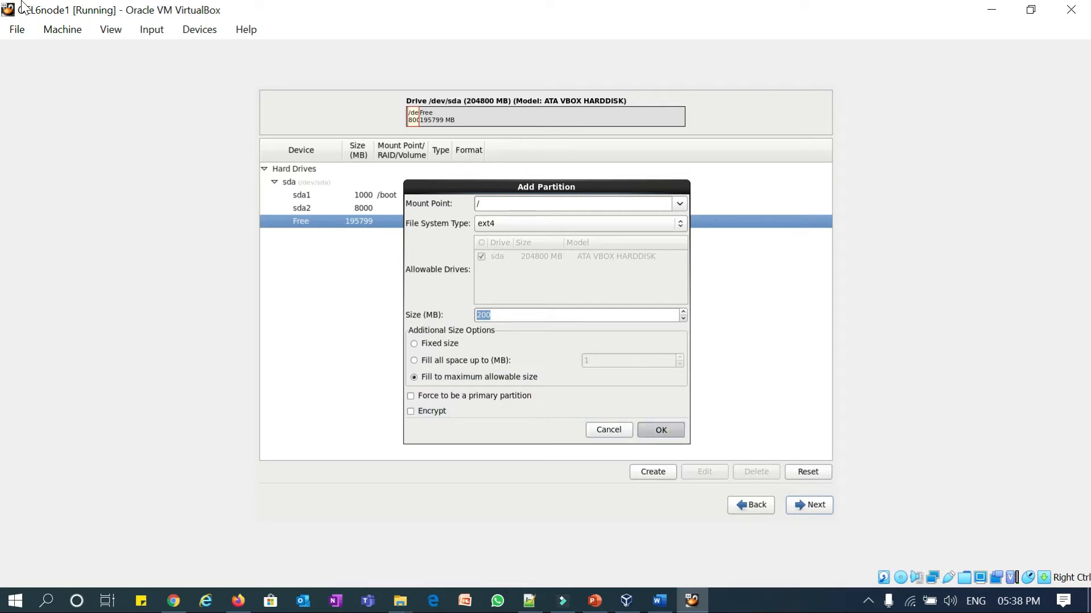
key("Return")
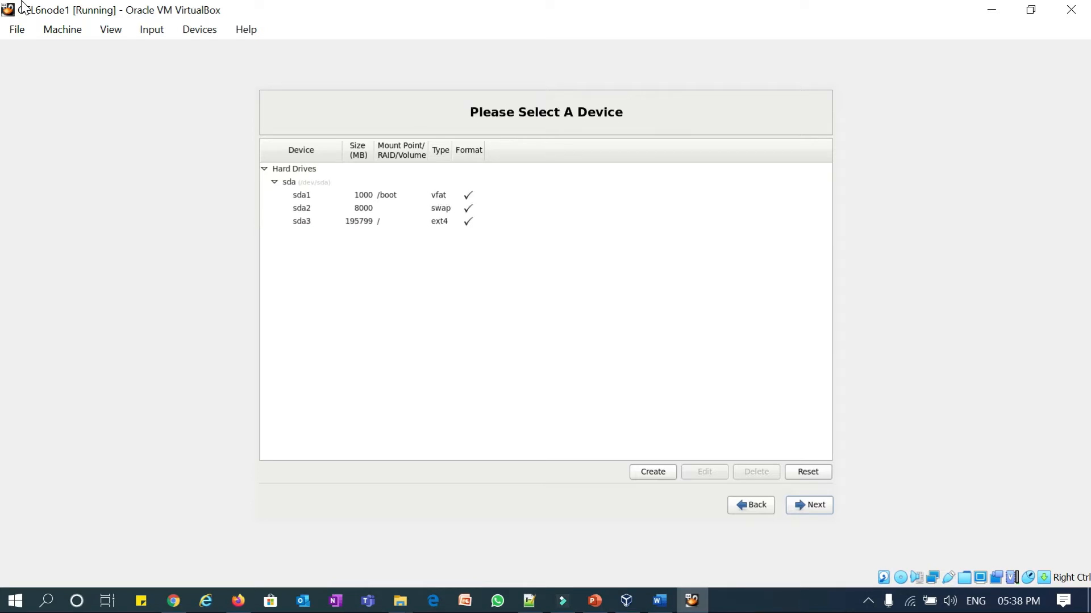
- Try to proceed past the layout and dismiss the error rejecting a vfat /boot partition
key("Tab")
key("Tab")
key("Tab")
key("Tab")
key("Return")
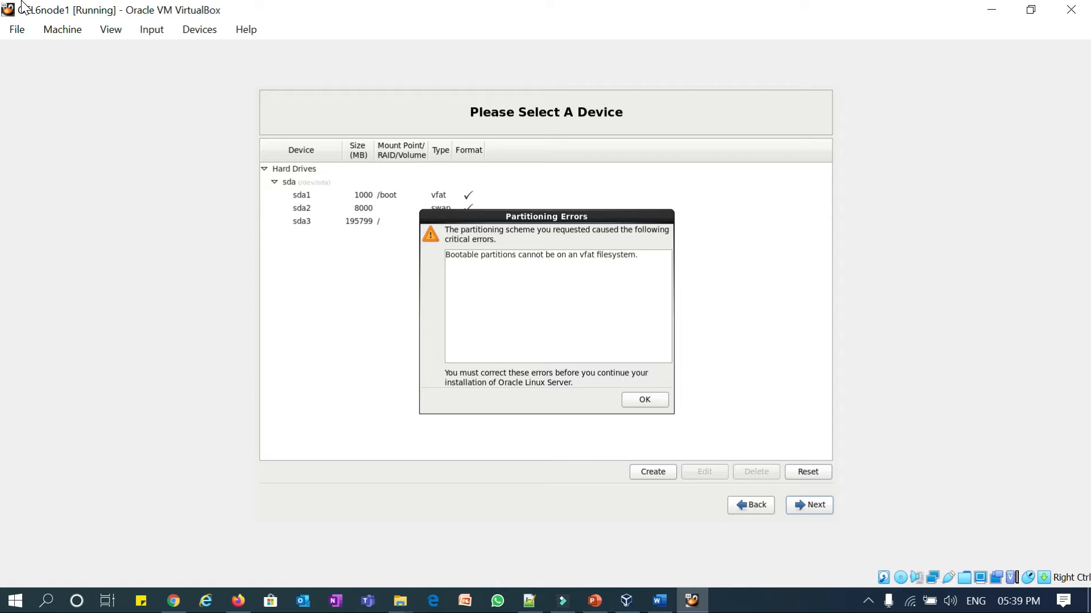
key("Return")
key("Return")
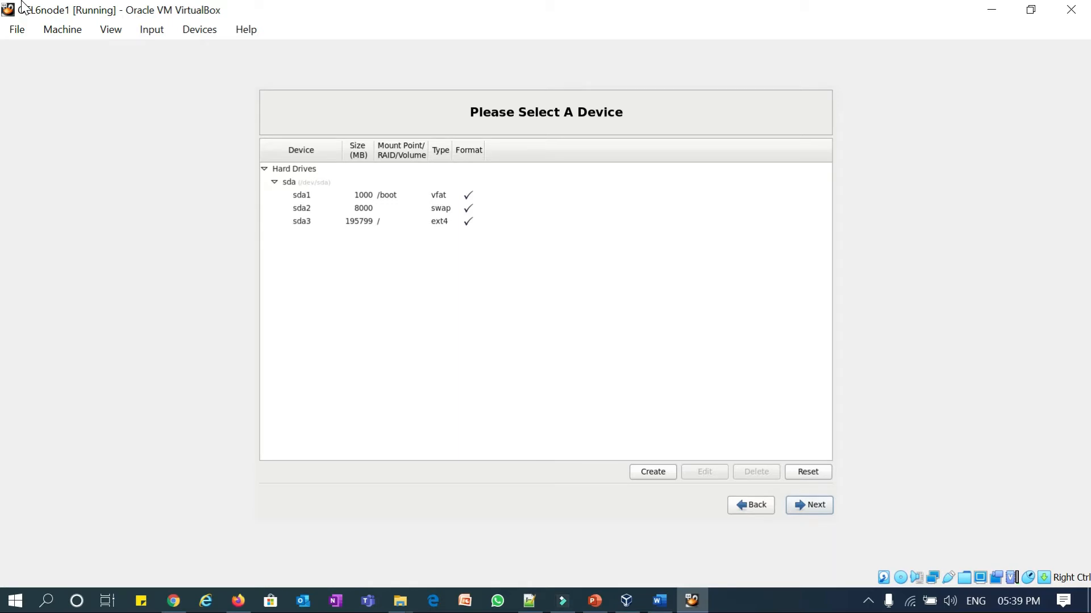
- Edit sda1 and change the /boot file system type from vfat to ext4
key("Tab")
key("Tab")
key("Tab")
key("Tab")
key("Tab")
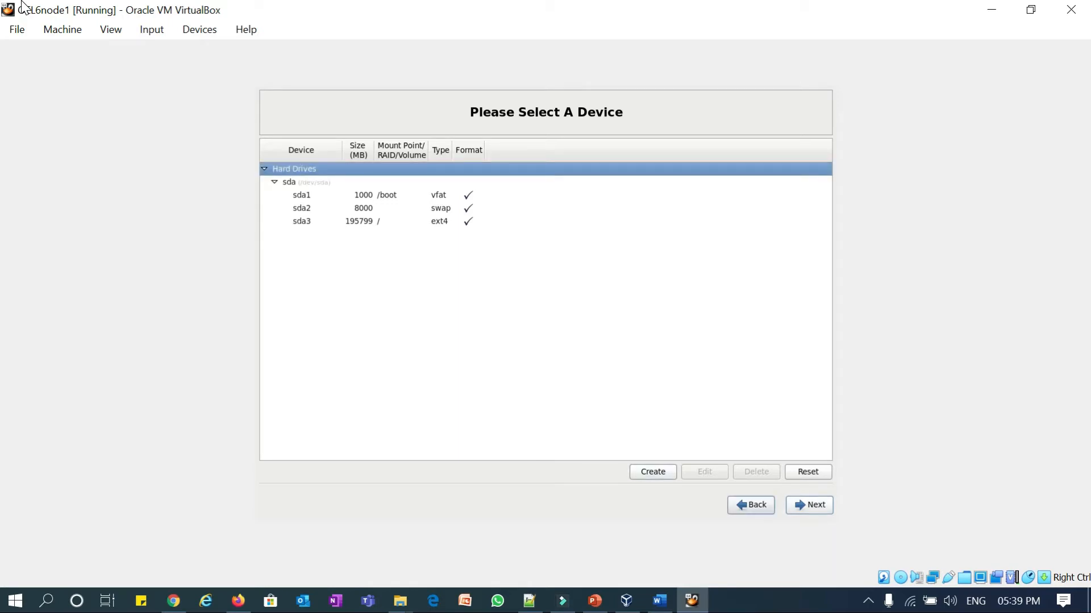
key("Down")
key("Down")
key("Return")
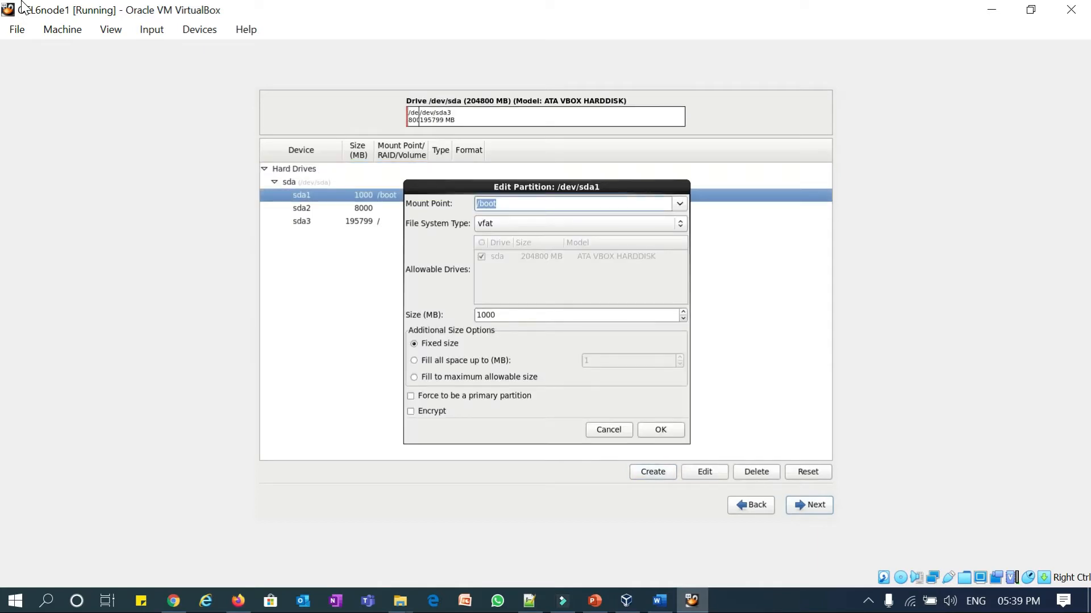
key("Tab")
key("Tab")
key("Down")
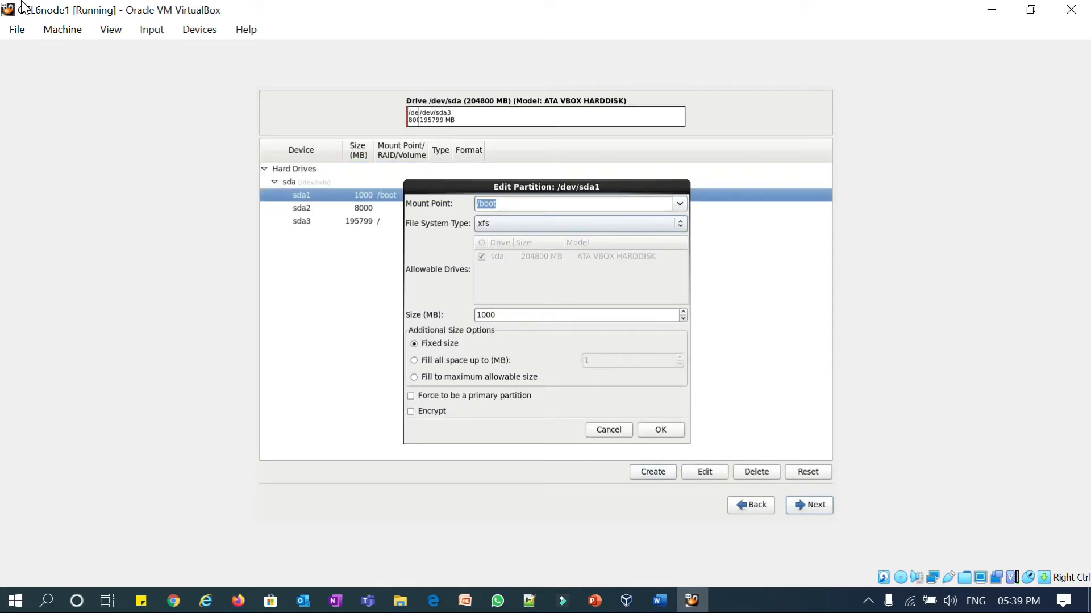
key("Down")
key("Down")
key("Down")
key("Down")
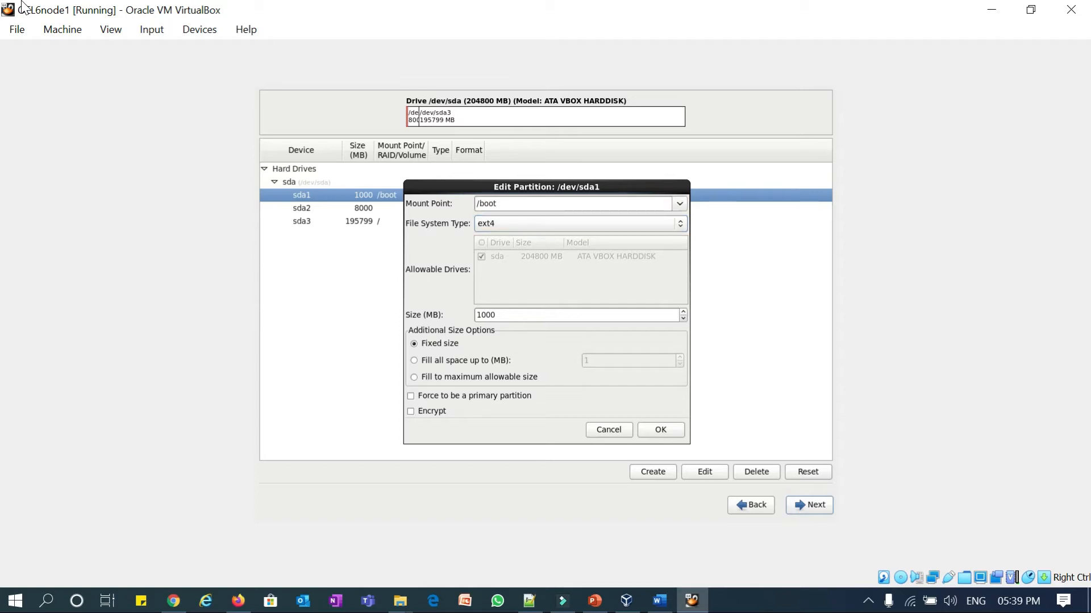
key("Tab")
key("Tab")
key("Tab")
key("Tab")
key("Tab")
key("Tab")
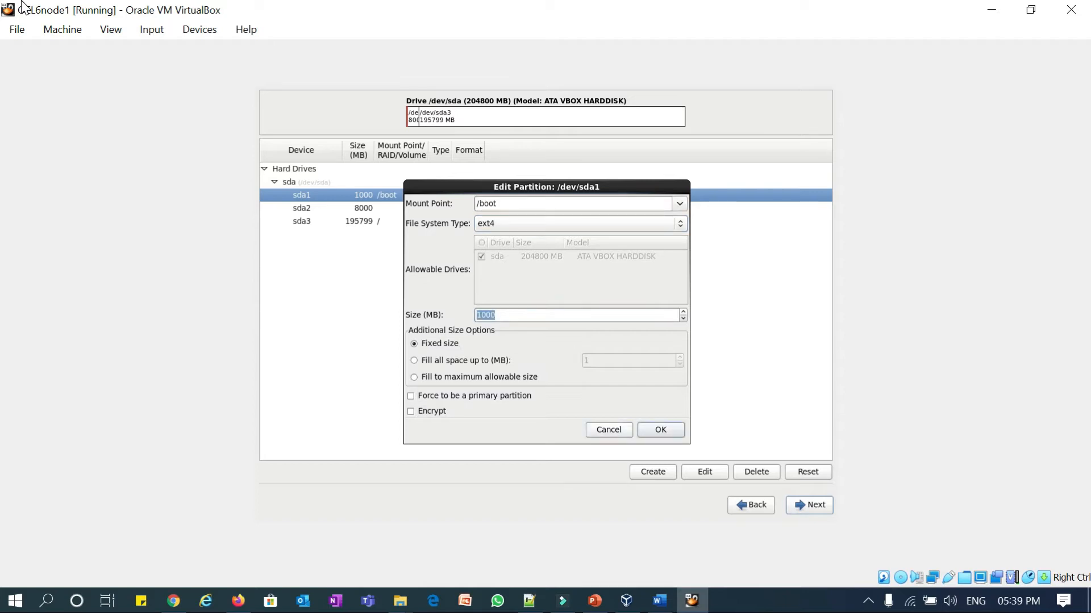
key("Return")
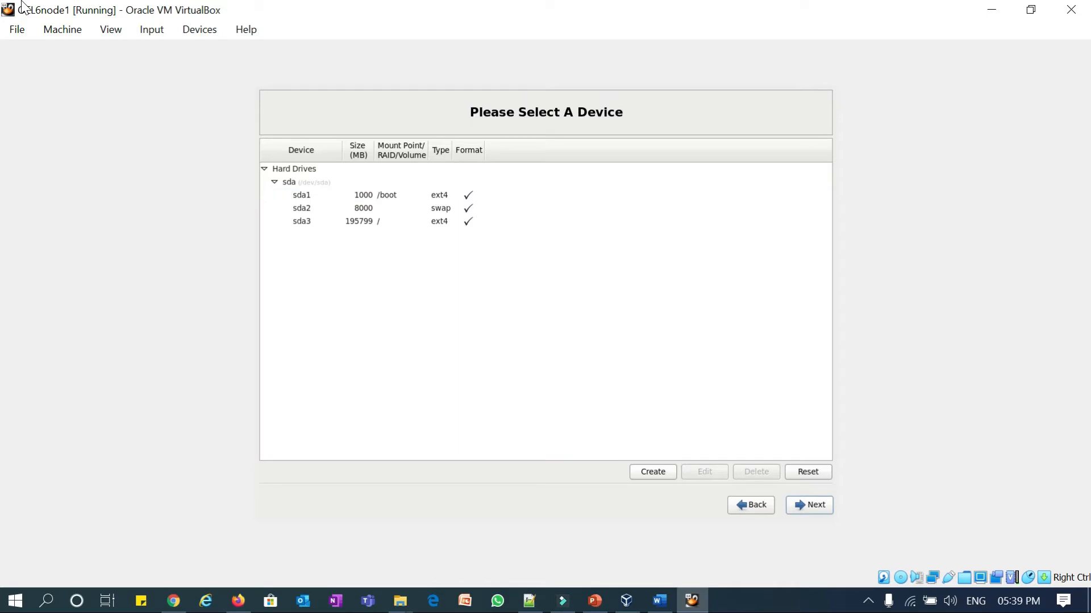
- Format sda, write the partition changes to disk, and keep the boot loader on /dev/sda
key("Tab")
key("Tab")
key("Tab")
key("Tab")
key("Return")
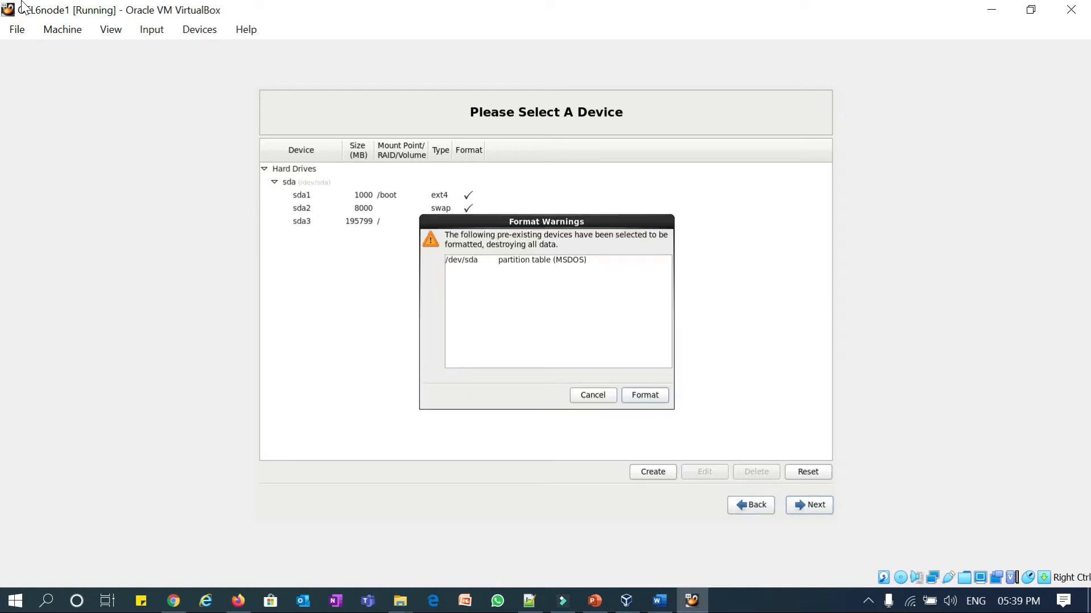
key("Tab")
key("Tab")
key("Return")
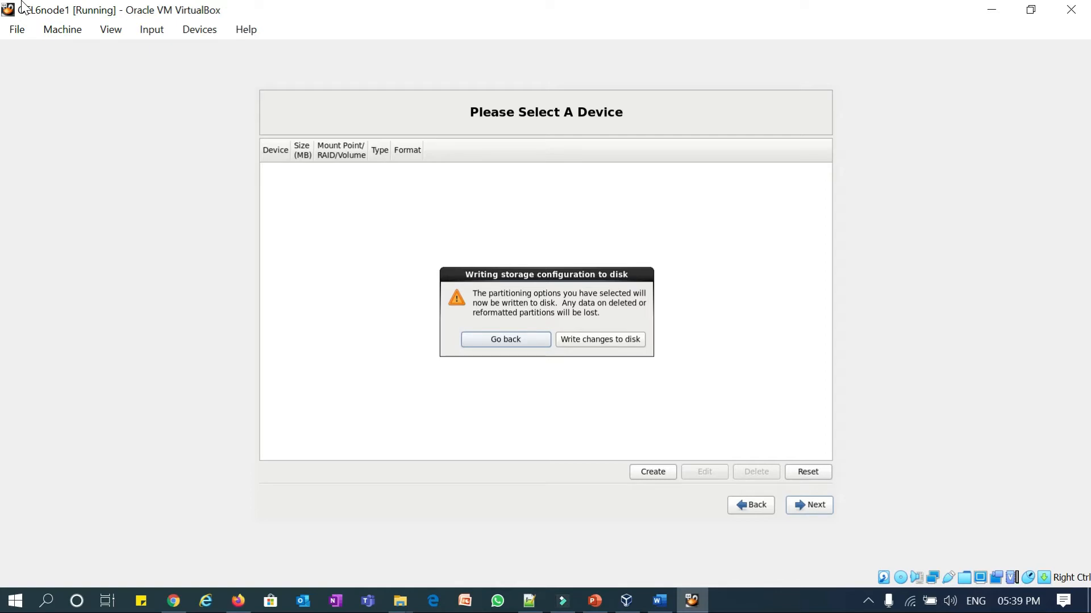
key("Tab")
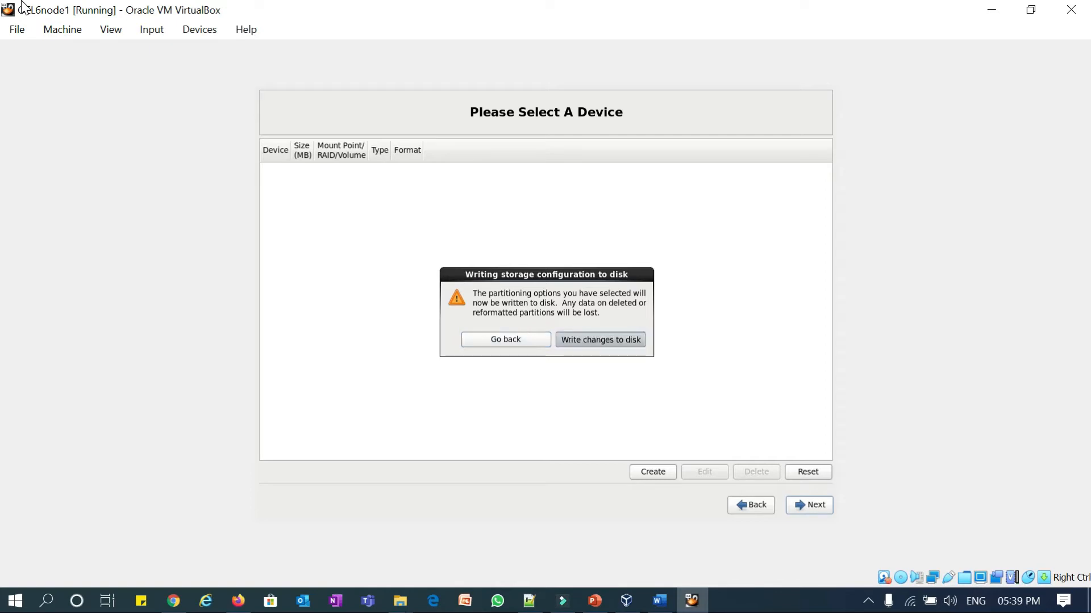
key("Return")
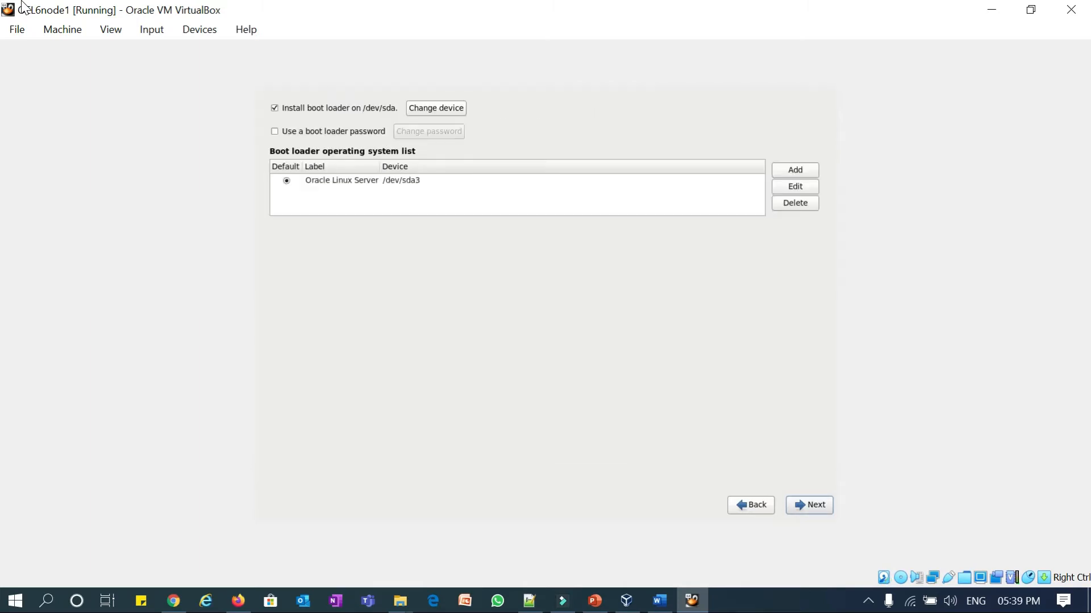
key("Return")
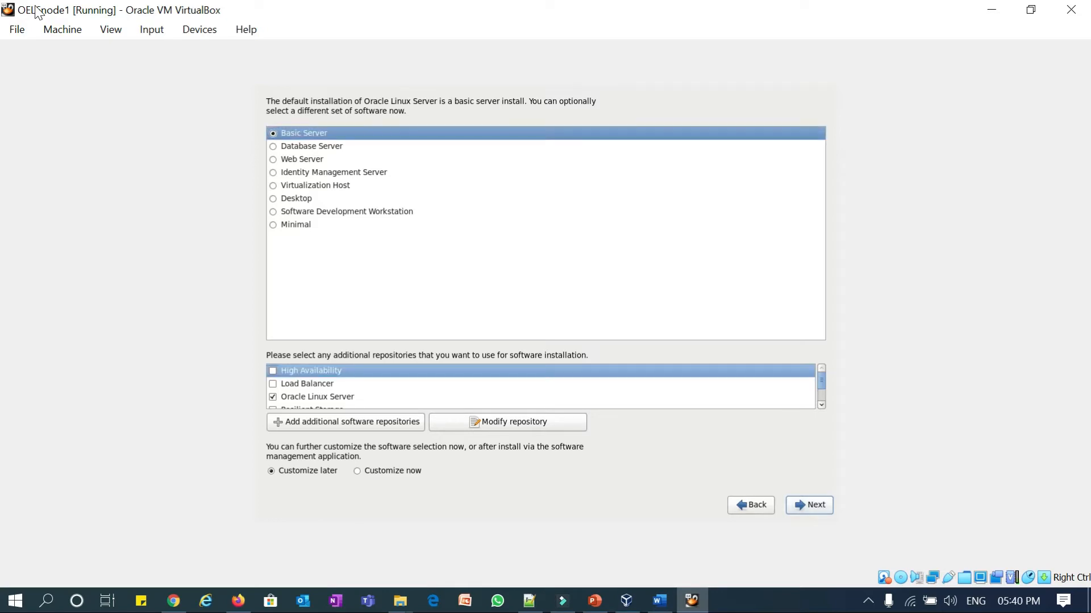
- Select the Database Server software set with 'Customize now' and move on to the package groups
key("Tab")
key("Tab")
key("Tab")
key("Tab")
key("Tab")
key("Tab")
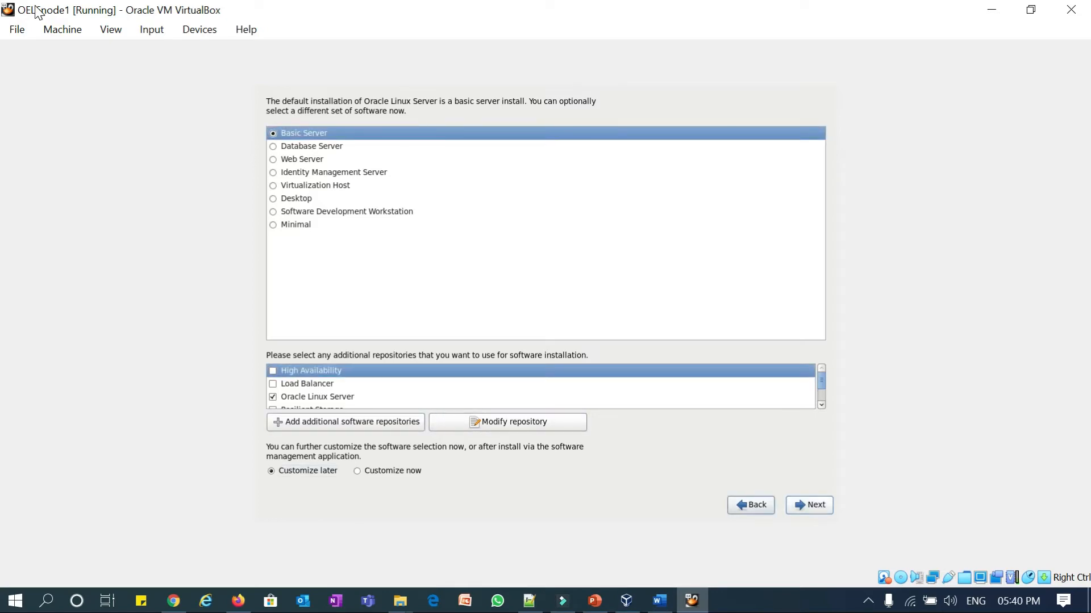
key("Down")
key("Tab")
key("Tab")
key("Tab")
key("Tab")
key("Tab")
key("Tab")
key("Tab")
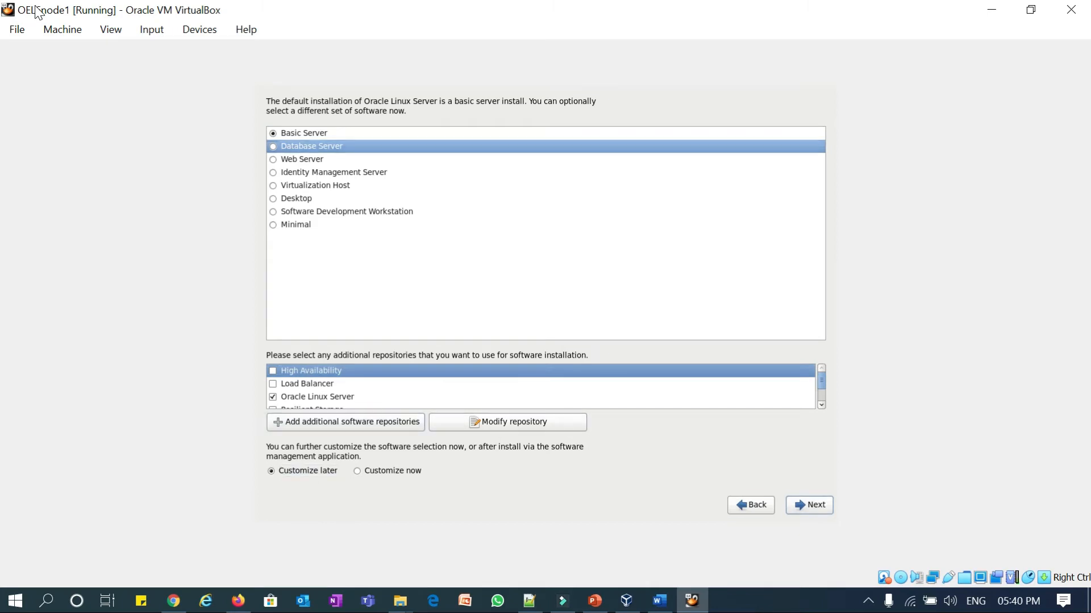
key("Tab")
key("Tab")
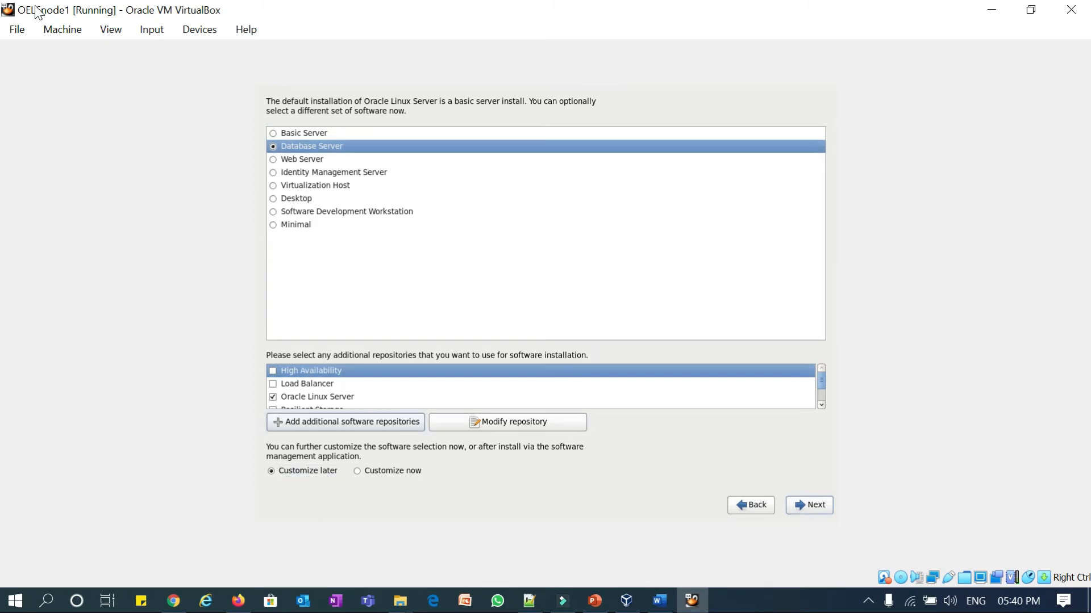
key("Tab")
key("Tab")
key("Right")
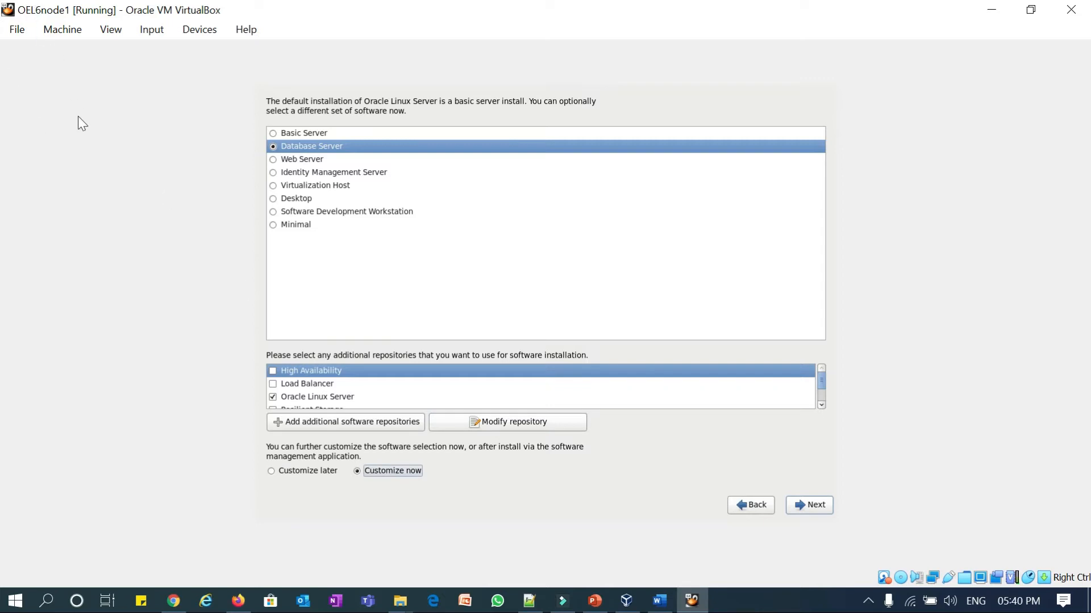
key("Tab")
key("Tab")
key("Return")
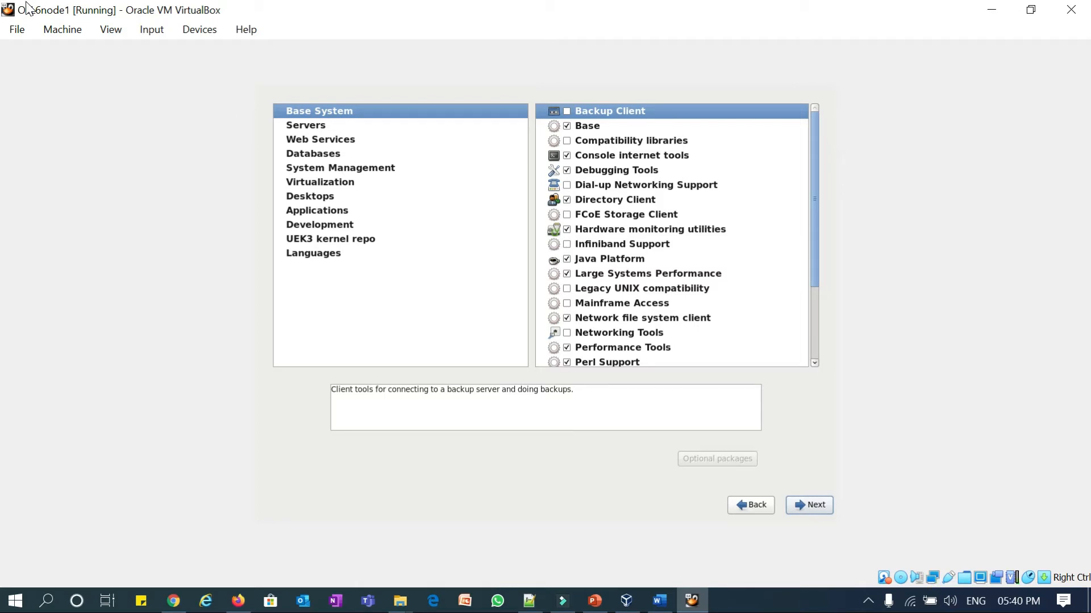
- Add Compatibility libraries to Base System and browse down through the server package categories
key("Down")
key("Down")
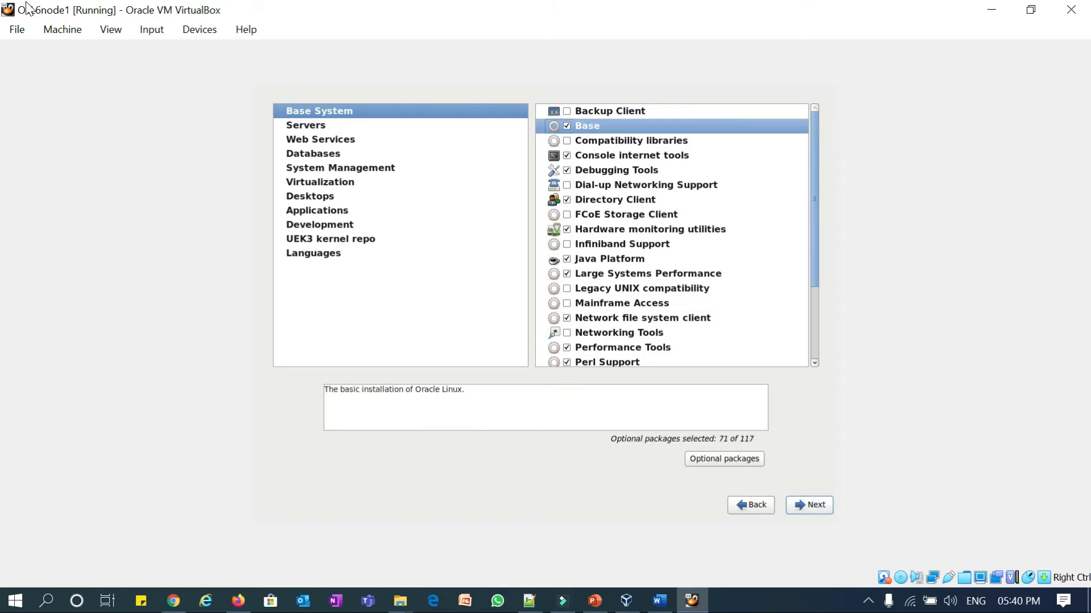
key("space")
key("Down")
key("Down")
key("Down")
key("Down")
key("Down")
key("Down")
key("Down")
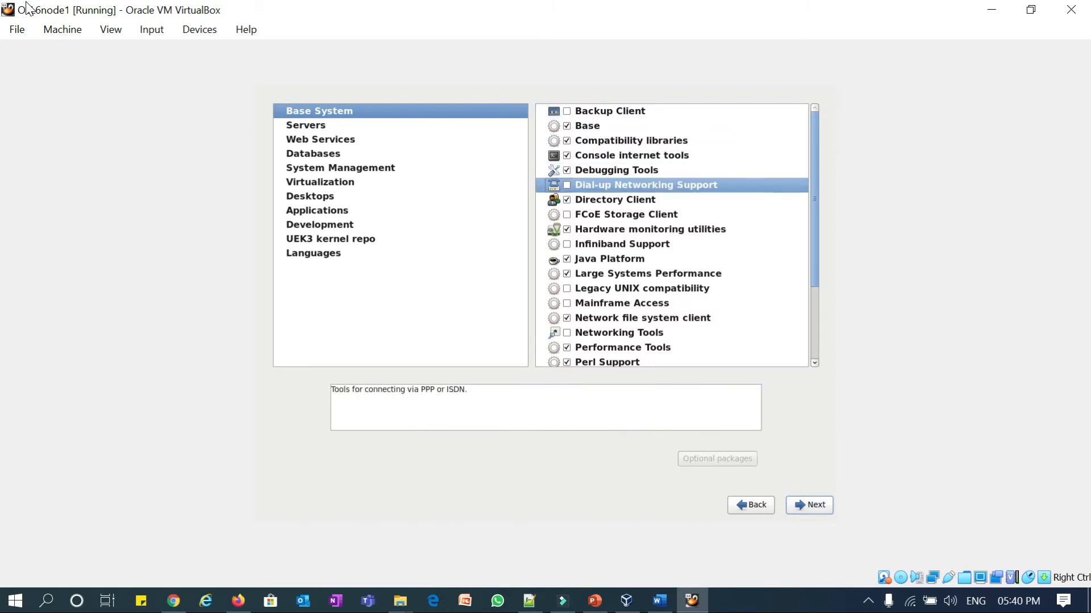
key("Down")
key("Down")
key("Down")
key("Down")
key("Down")
key("Down")
key("Down")
key("Down")
key("Down")
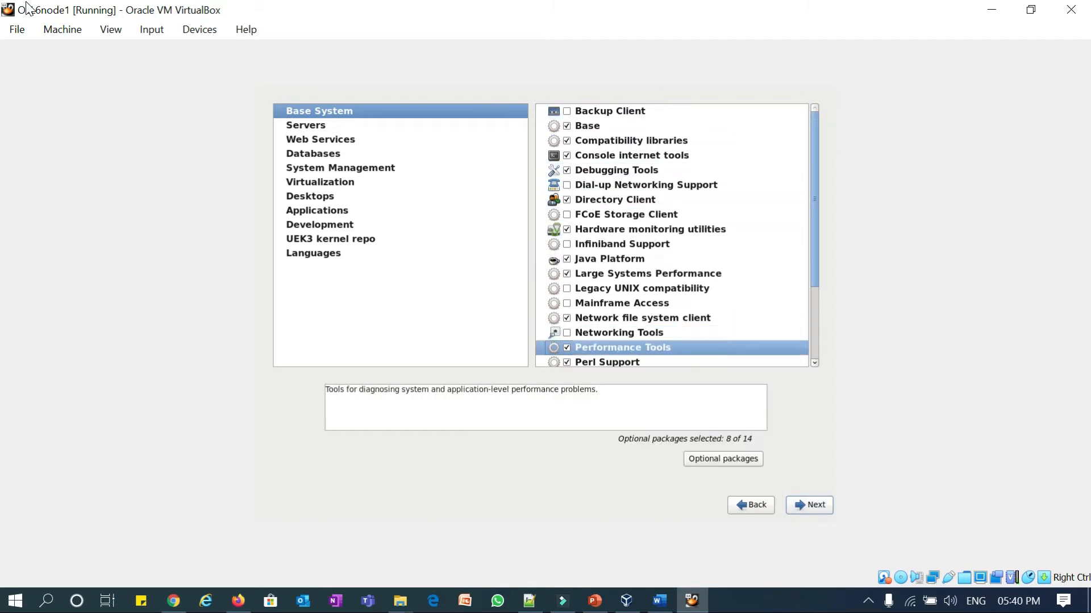
key("Down")
key("Down")
key("Down")
key("Down")
key("Down")
key("Down")
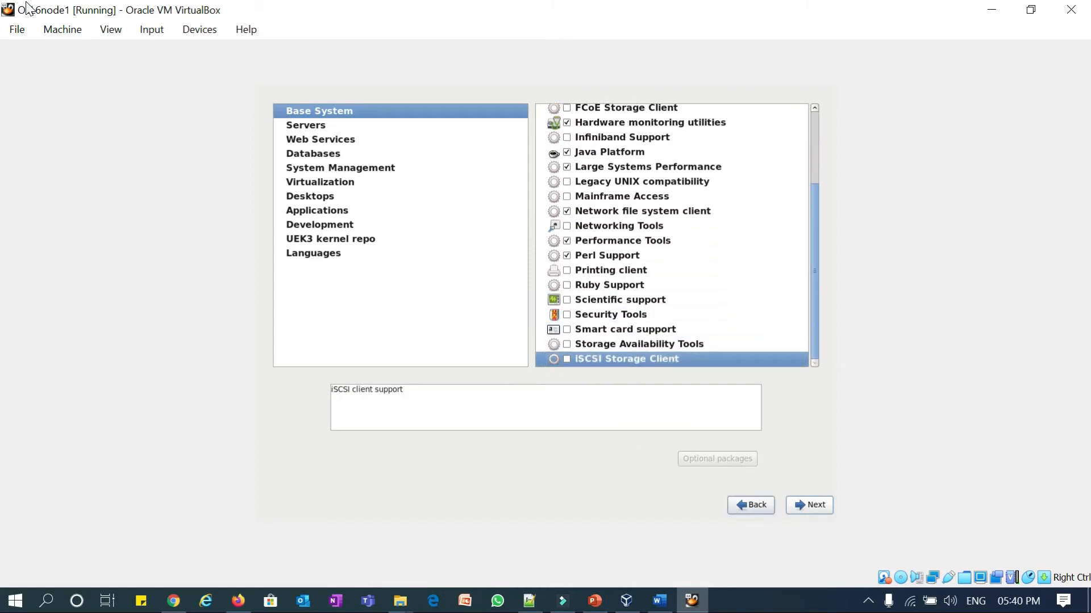
key("Down")
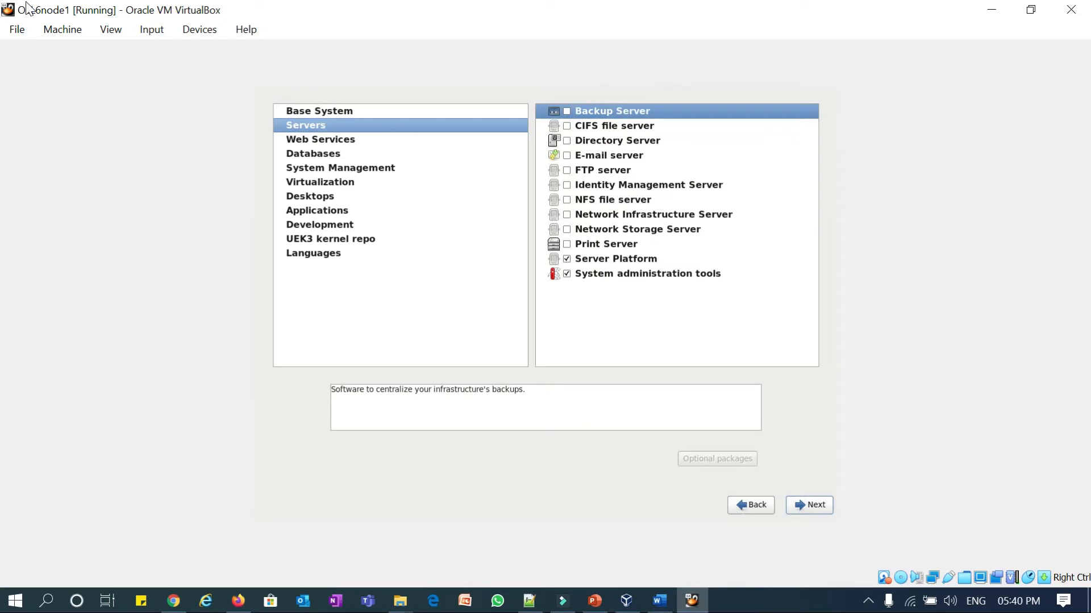
key("Down")
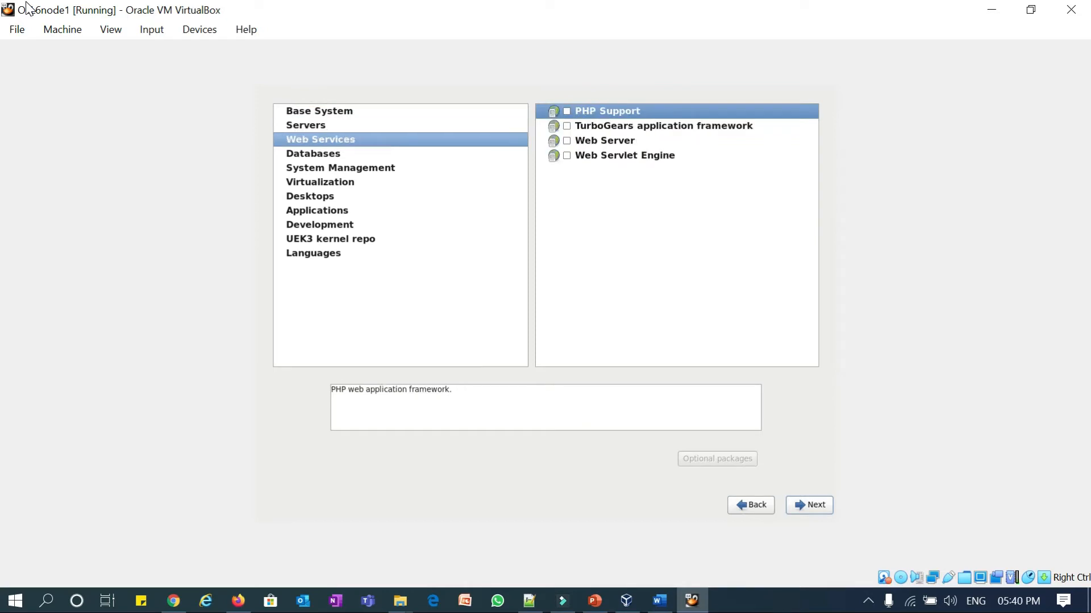
key("Down")
key("Down")
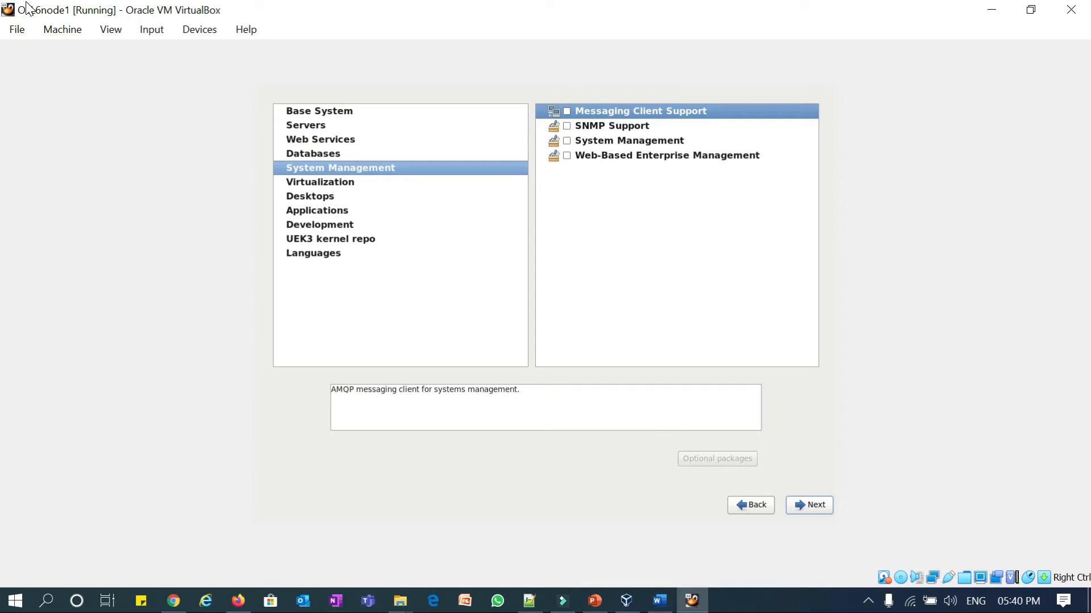
key("Down")
- Include every Desktops package group, down to X Window System
key("Down")
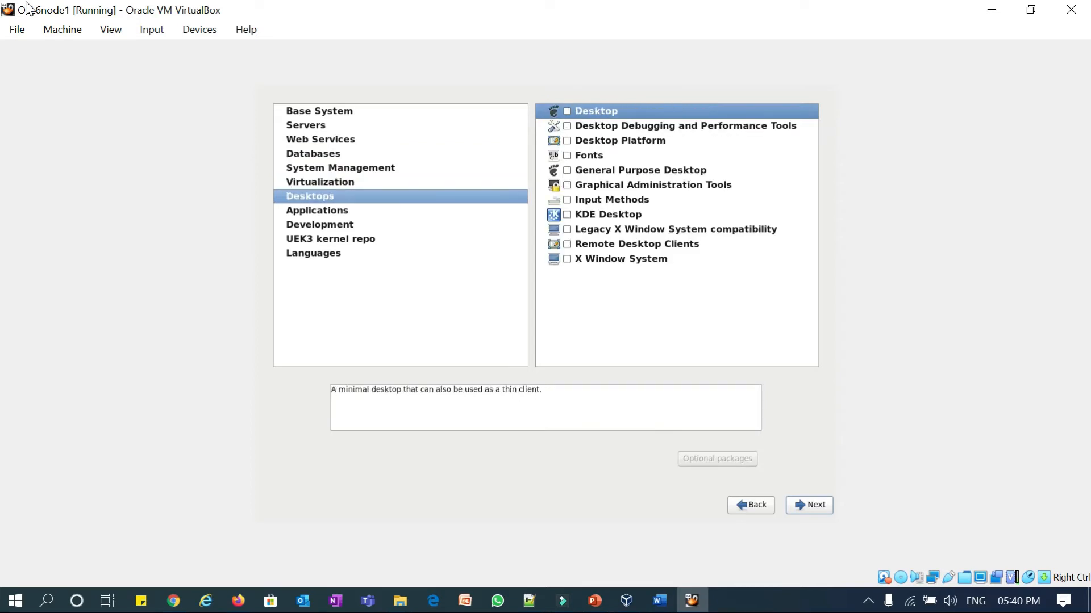
key("Tab")
key("space")
key("Down")
key("space")
key("Down")
key("space")
key("Down")
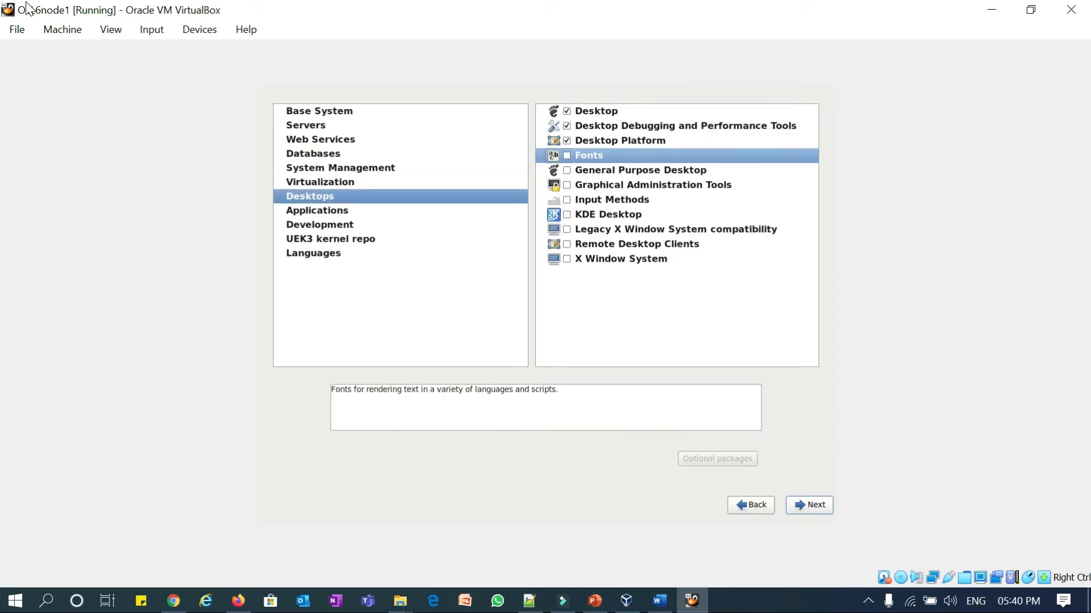
key("space")
key("Down")
key("space")
key("Down")
key("space")
key("Down")
key("space")
key("Down")
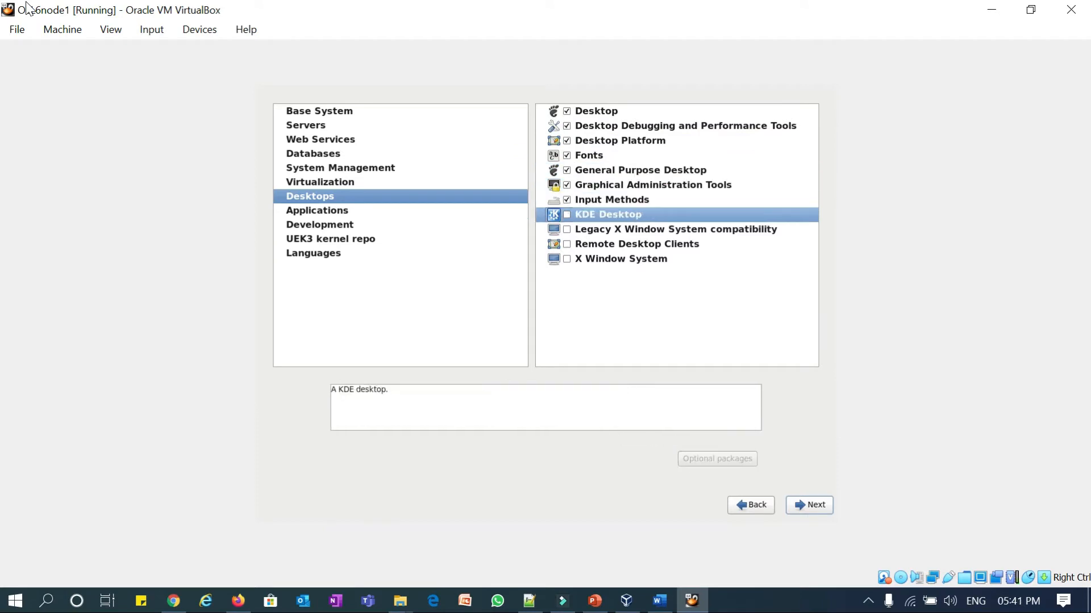
key("space")
key("Down")
key("space")
key("Down")
key("space")
key("Down")
key("space")
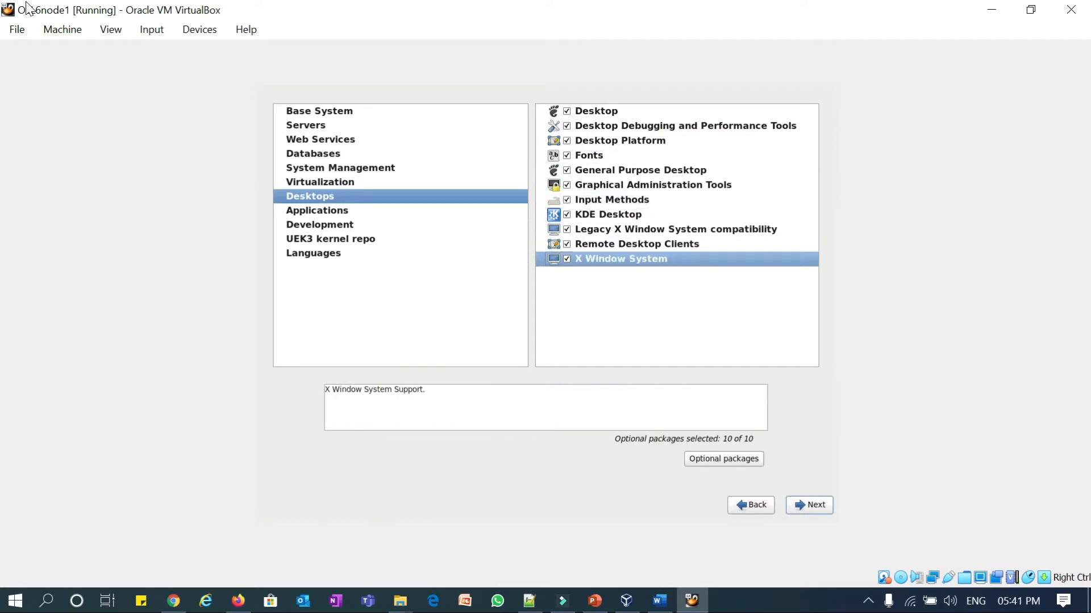
- Include Additional Development, Desktop Platform Development and Development tools under Development
key("Tab")
key("Tab")
key("Tab")
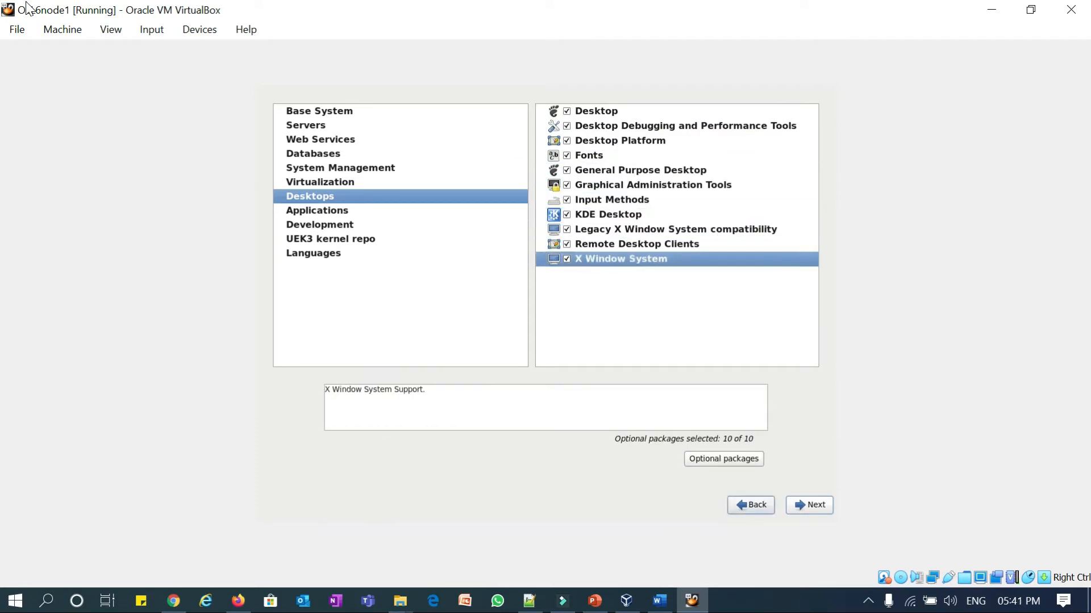
key("Tab")
key("Tab")
key("Down")
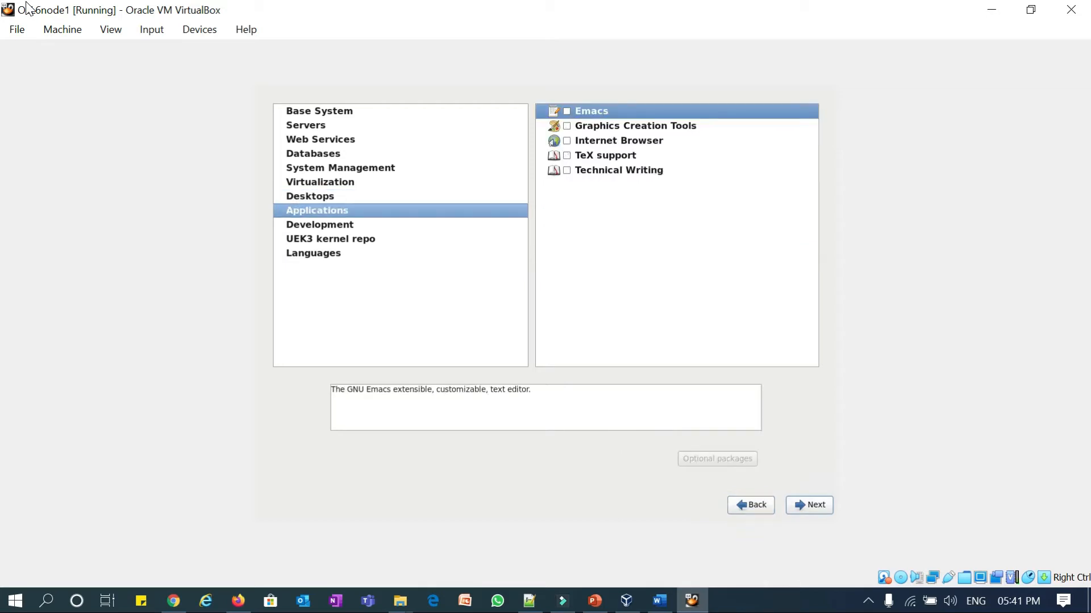
key("Down")
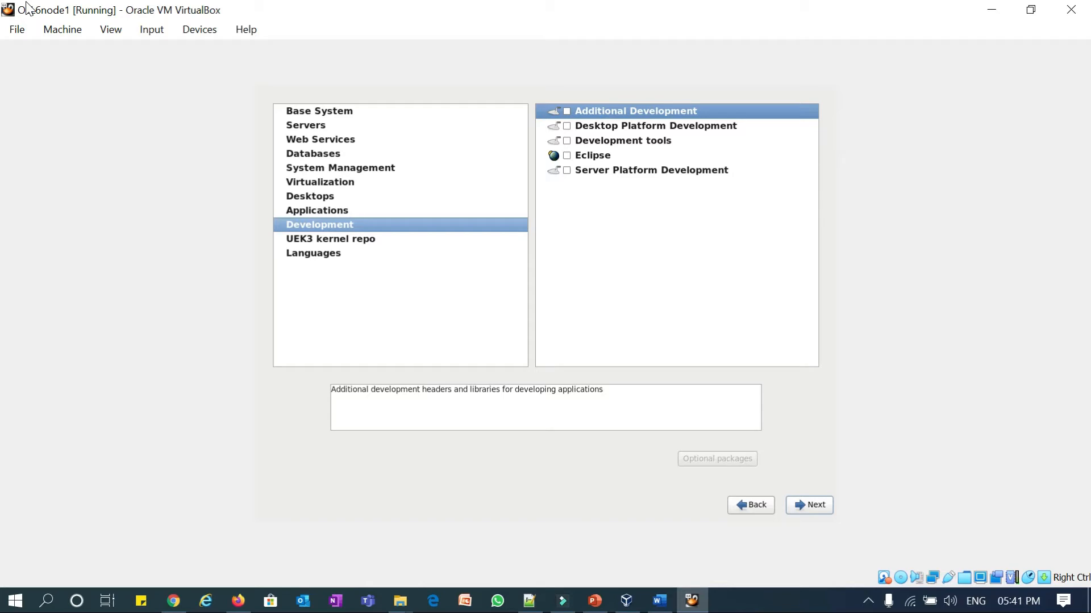
key("Tab")
key("Down")
key("Up")
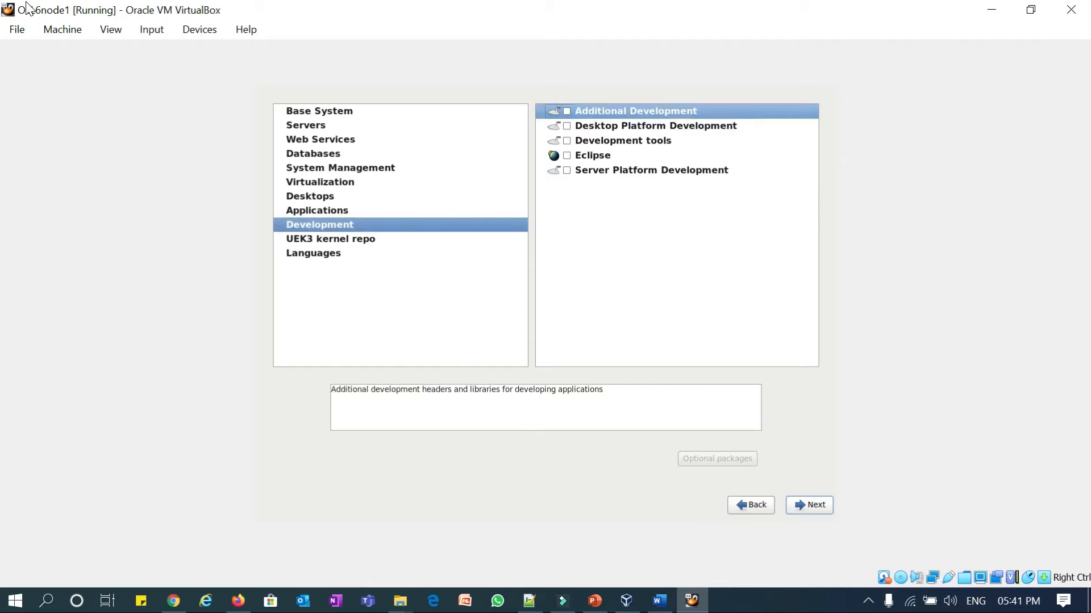
key("space")
key("Down")
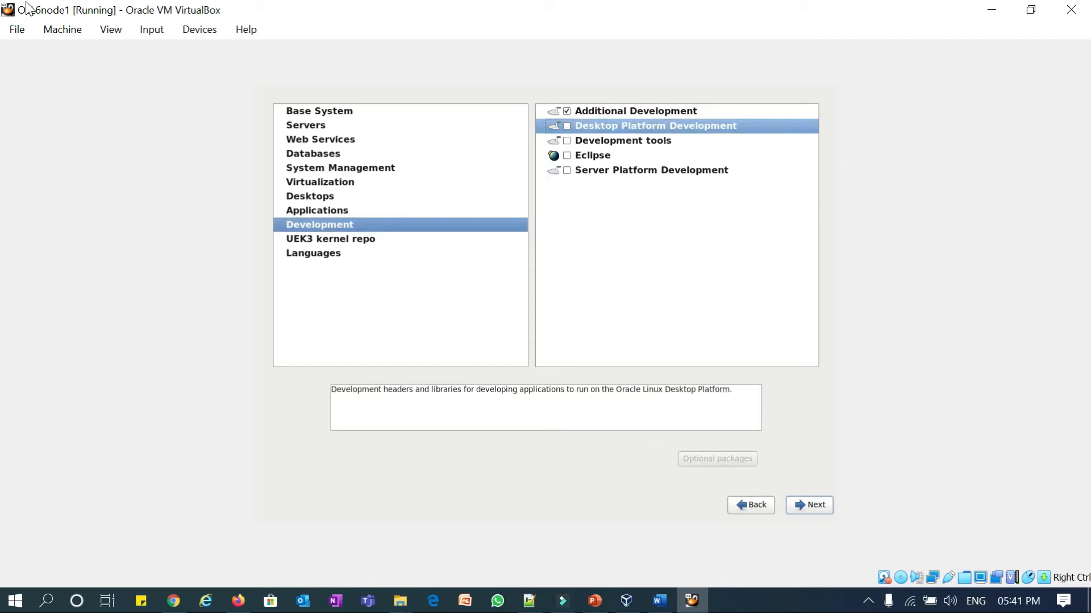
key("Down")
key("Down")
key("Up")
key("Up")
key("space")
key("Down")
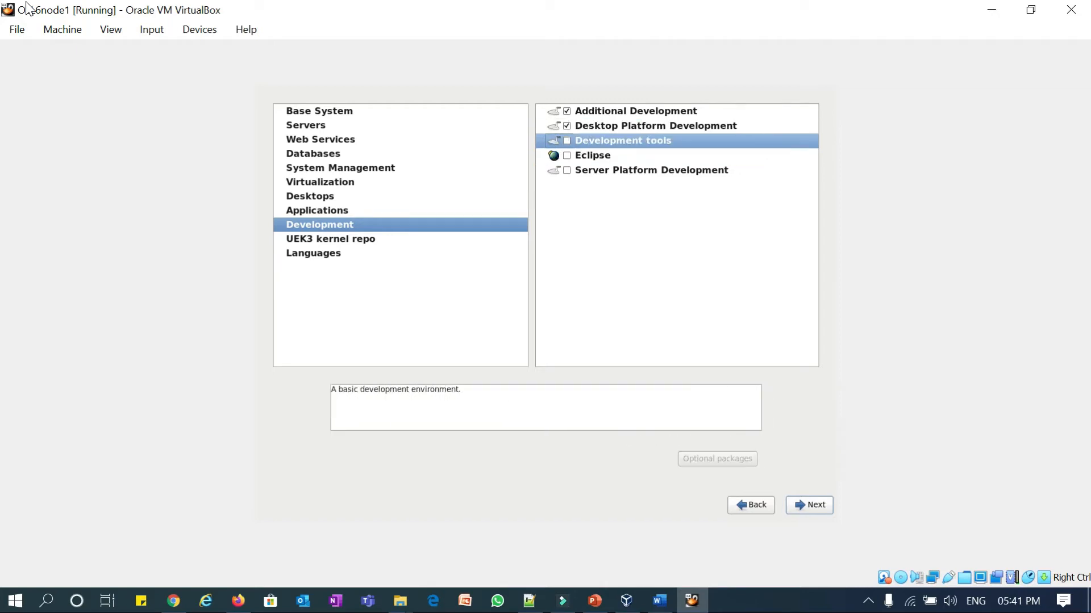
key("space")
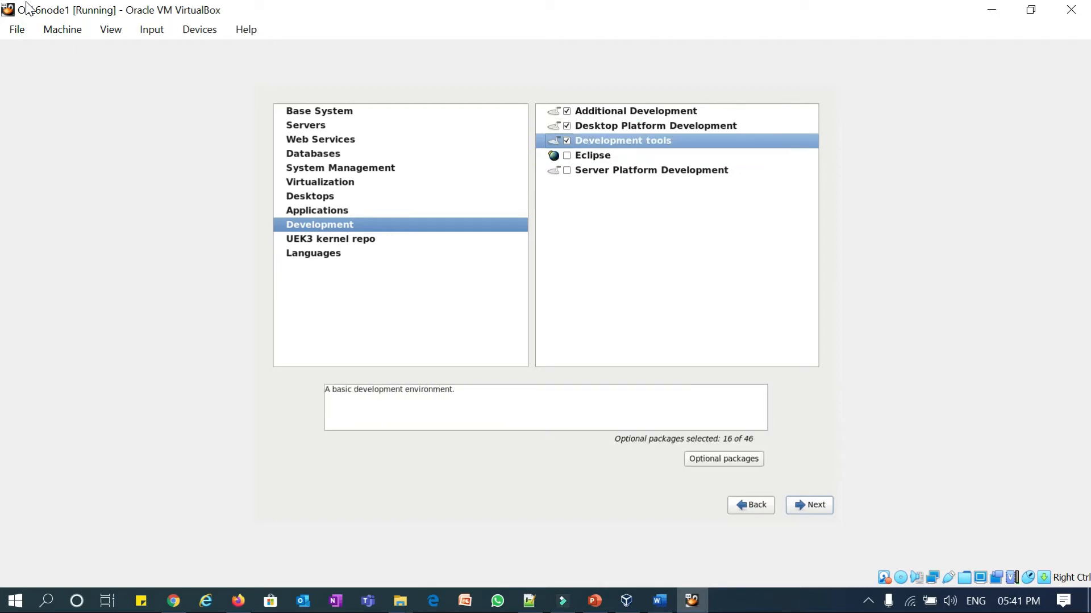
- Confirm the package selection to start the dependency check and installation
key("Tab")
key("Tab")
key("Tab")
key("Tab")
key("Tab")
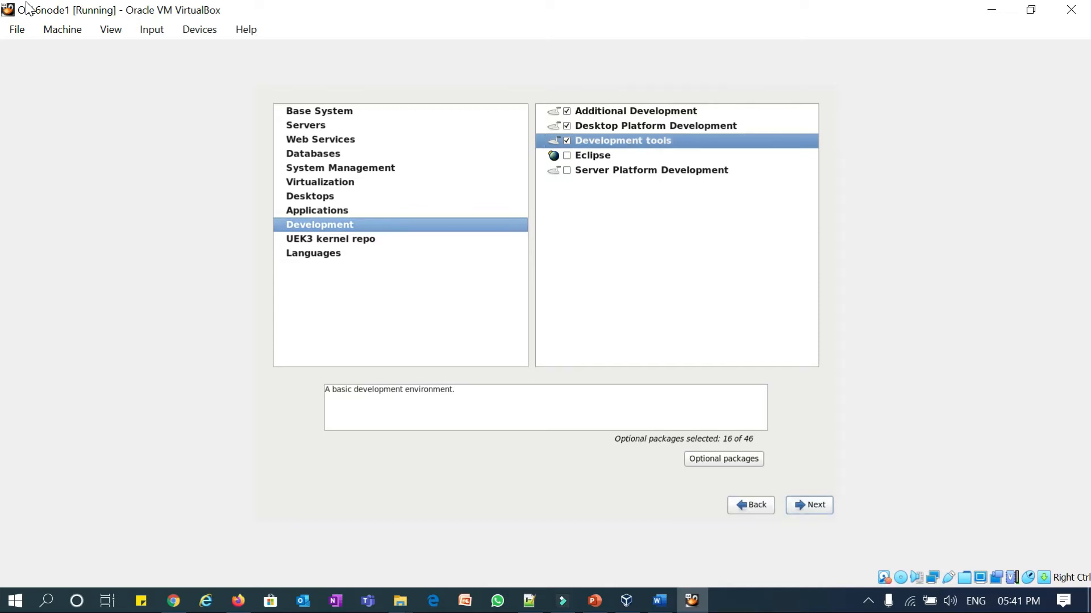
key("Down")
key("Down")
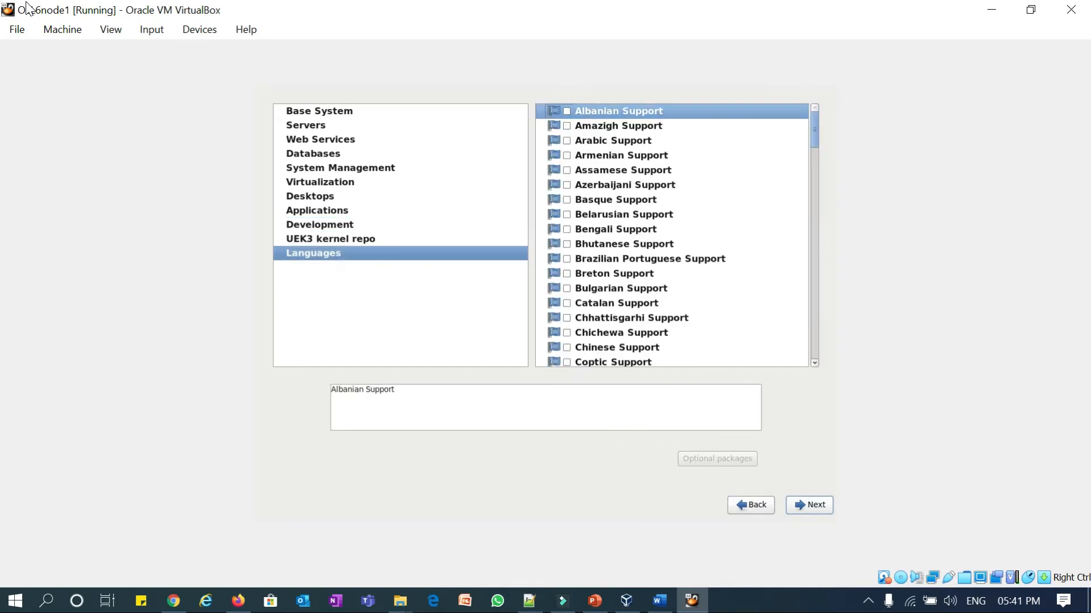
key("Return")
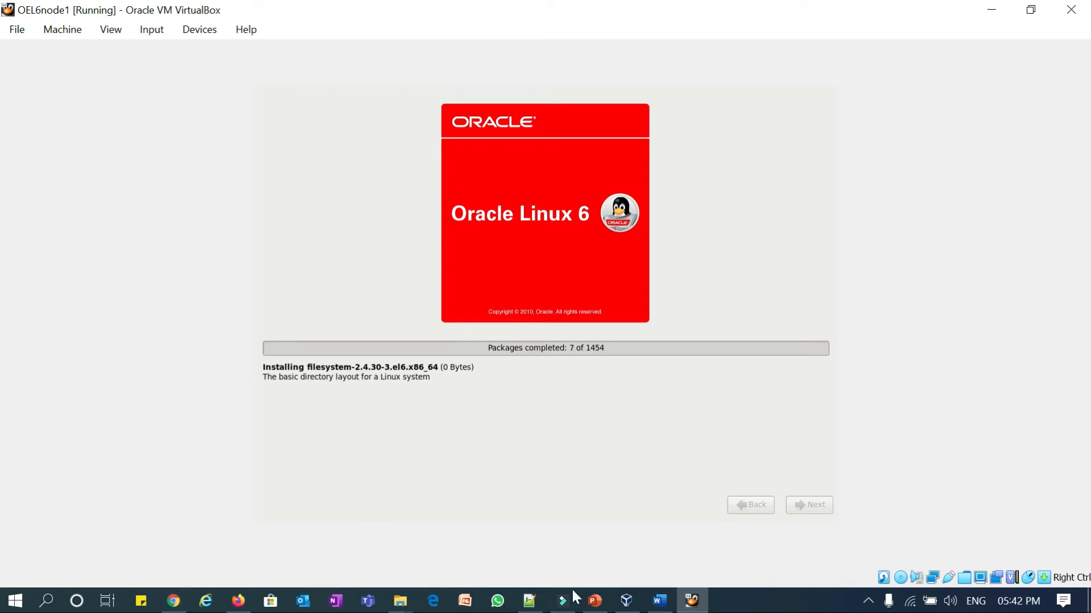
- Switch to PowerPoint and bring up its taskbar list of recent presentations
left_click(602, 601)
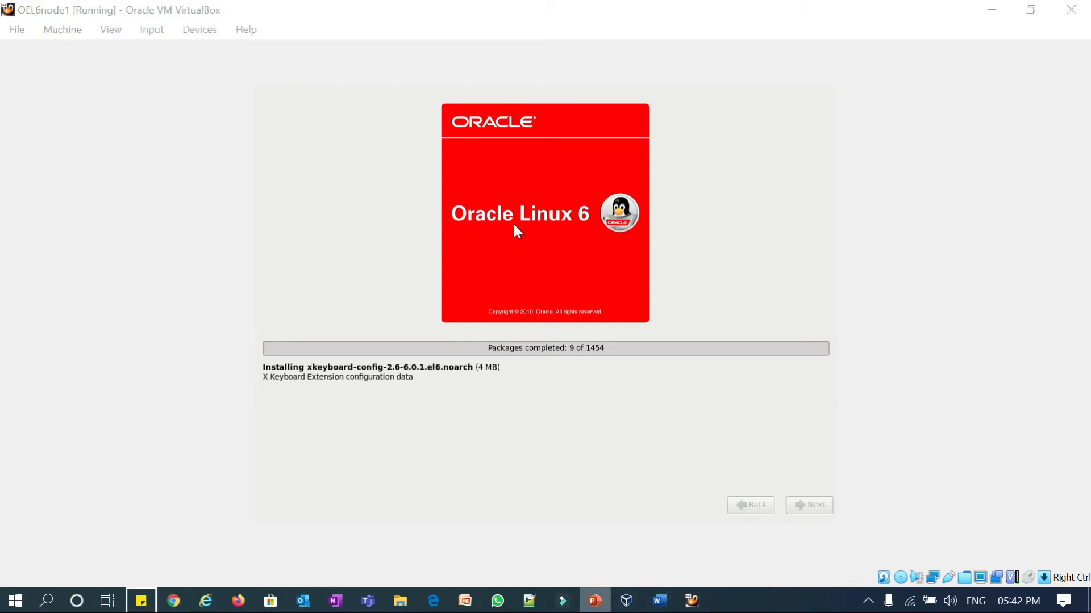
right_click(595, 601)
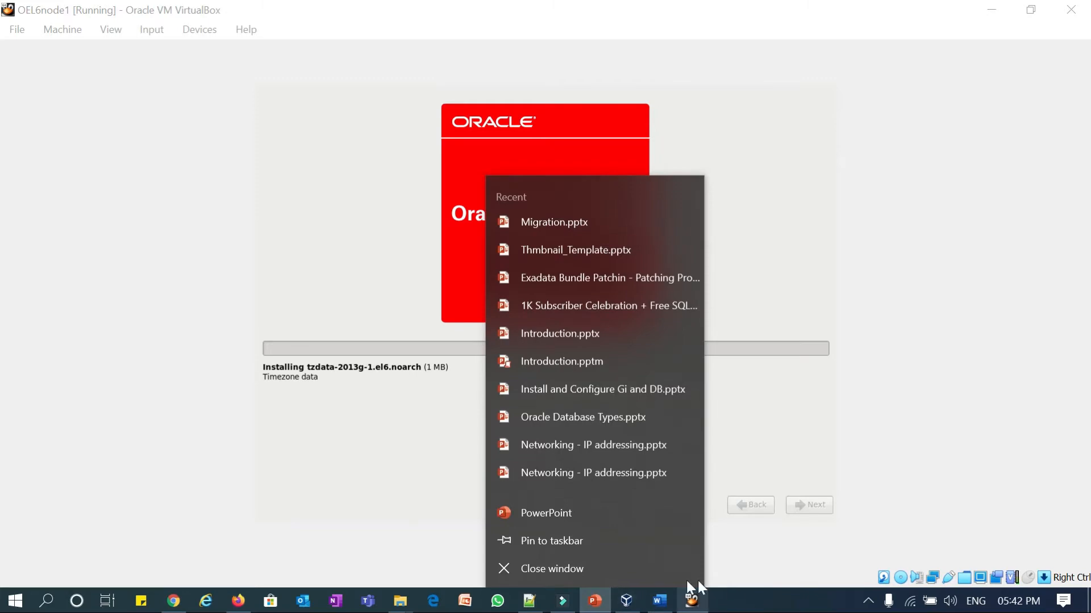
- Bring the Install and Configure Gi and DB slides forward, highlight slide 3's Install OEL steps, then switch to Notepad++
left_click(594, 601)
left_click(595, 601)
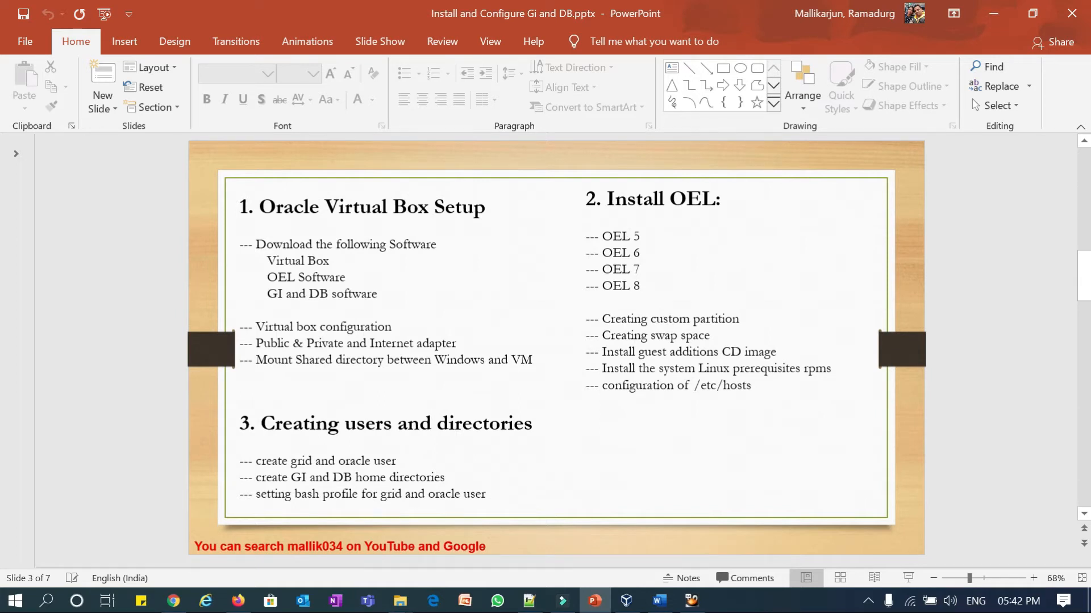
mouse_move(714, 335)
left_mouse_down()
mouse_move(588, 287)
mouse_move(587, 234)
left_mouse_up()
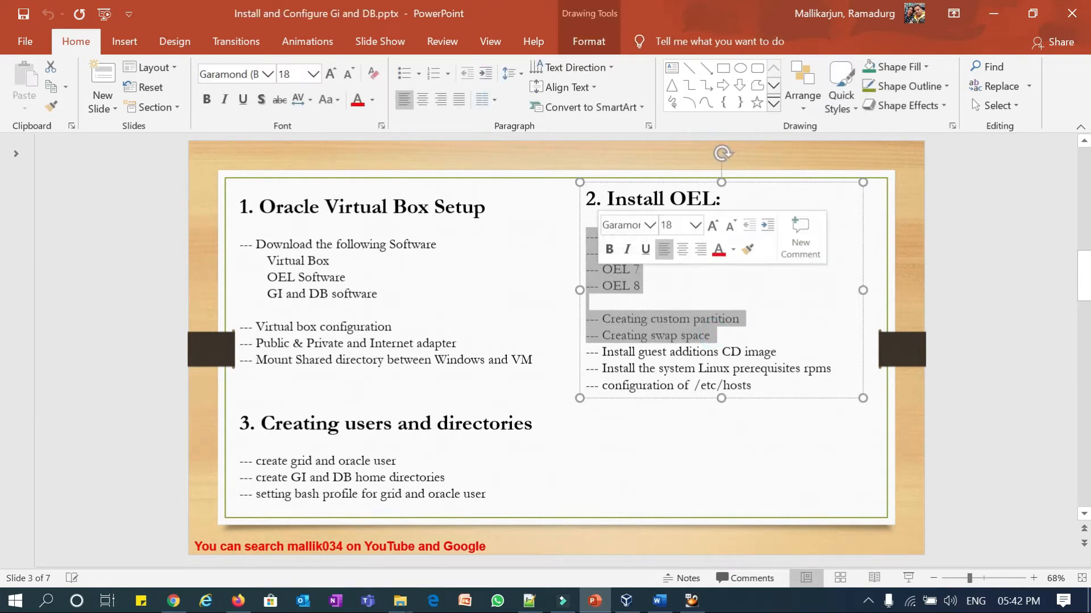
left_click(648, 418)
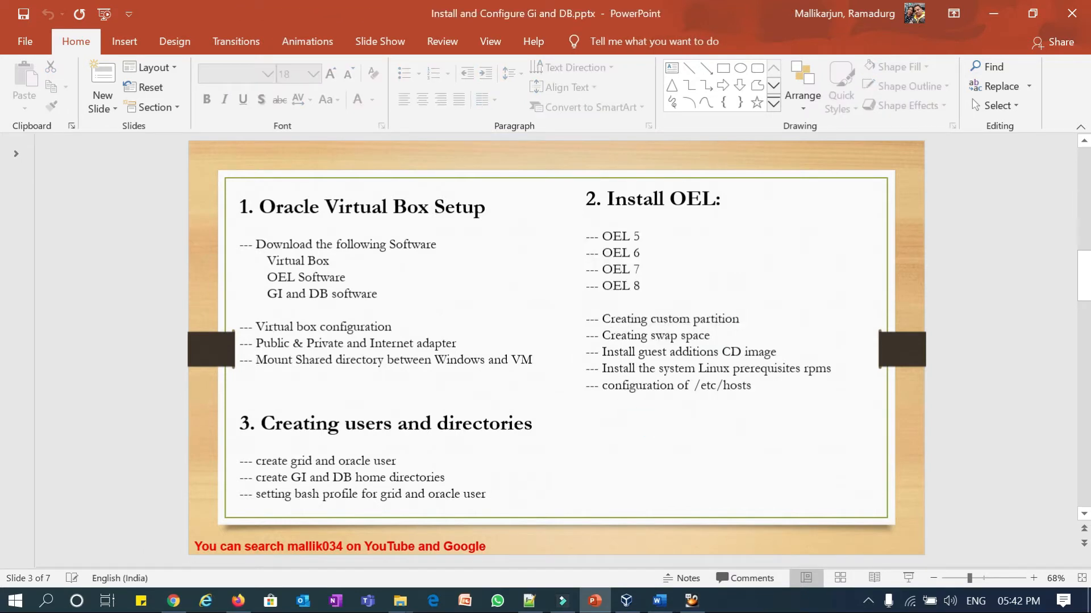
left_click(529, 601)
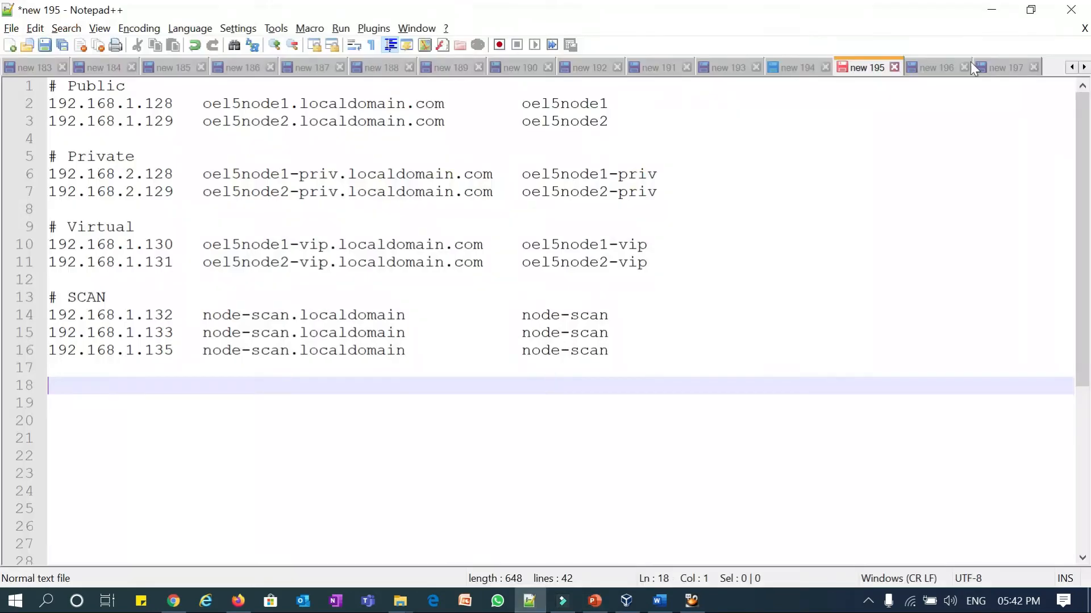
- Show the 'new 197' tab of yum install commands, then minimize Notepad++
left_click(1004, 67)
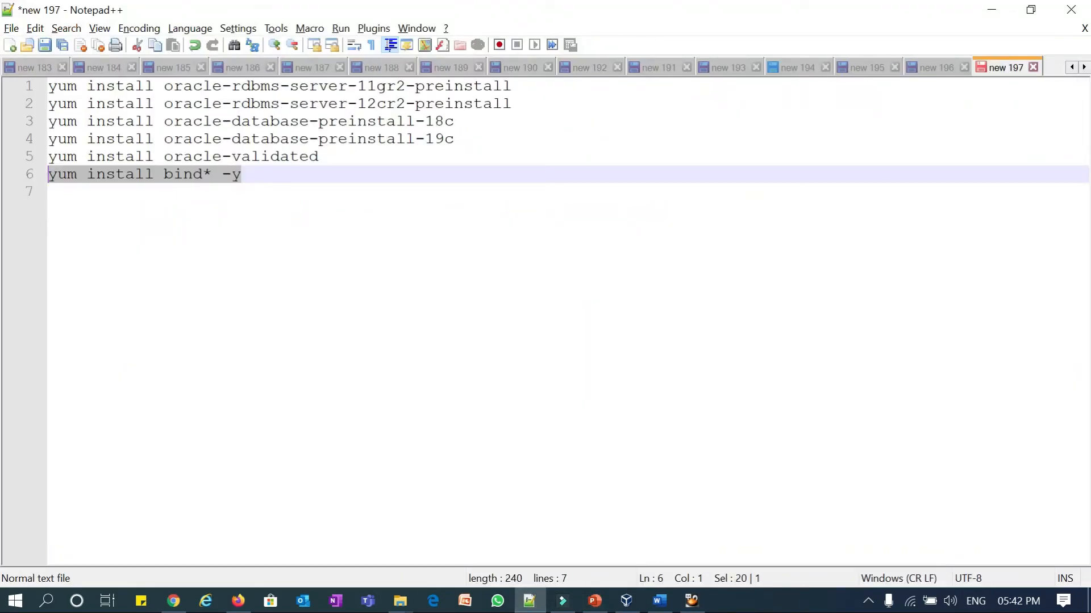
left_click(991, 9)
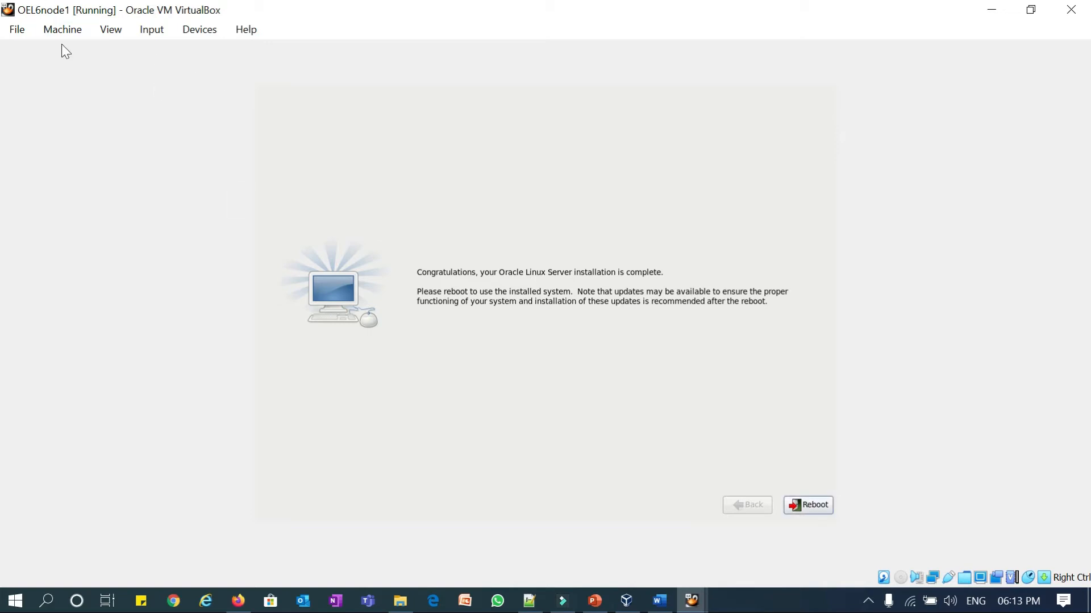
- Reboot the installed Oracle Linux guest and switch to the PowerPoint course slides
key("Return")
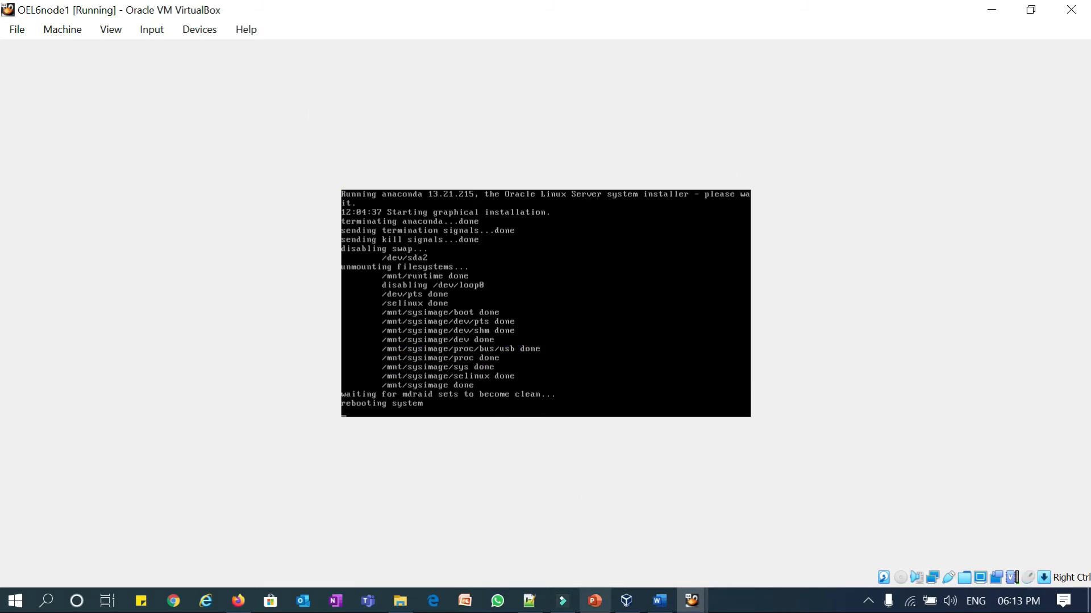
left_click(594, 600)
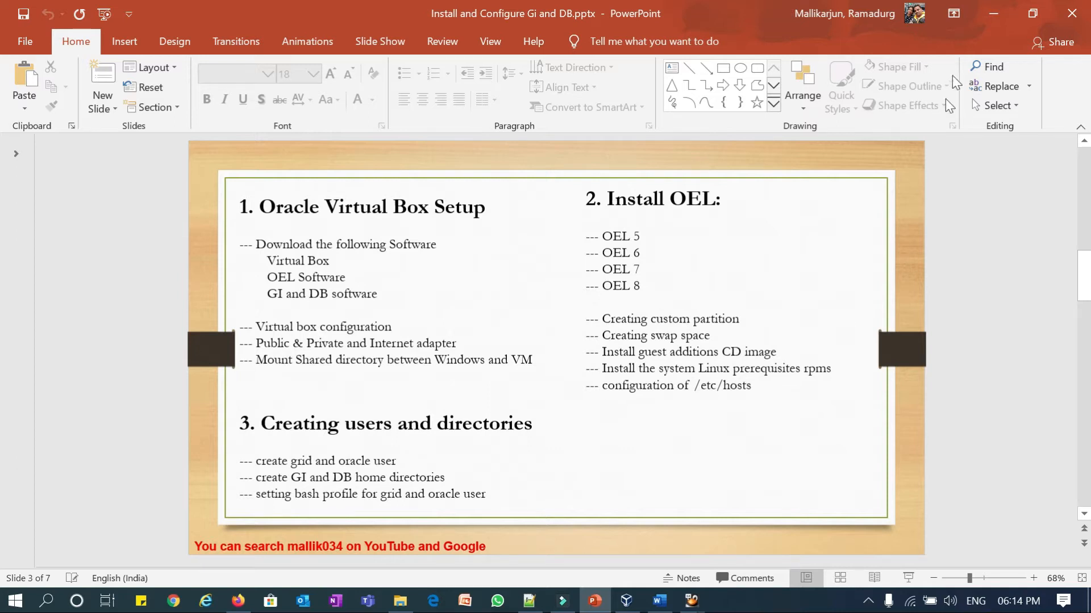
- Minimize PowerPoint to reveal the guest's Oracle Linux 6 Welcome screen
left_click(990, 12)
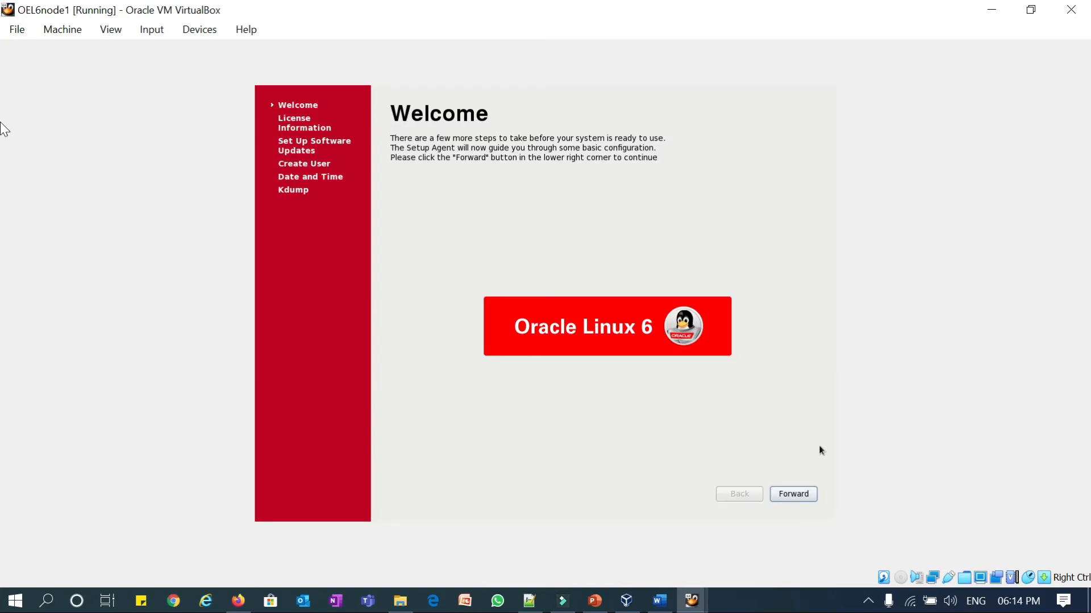
- Go through first-boot setup: accept the licence, skip updates and user creation, keep the time, and leave kdump disabled
key("Return")
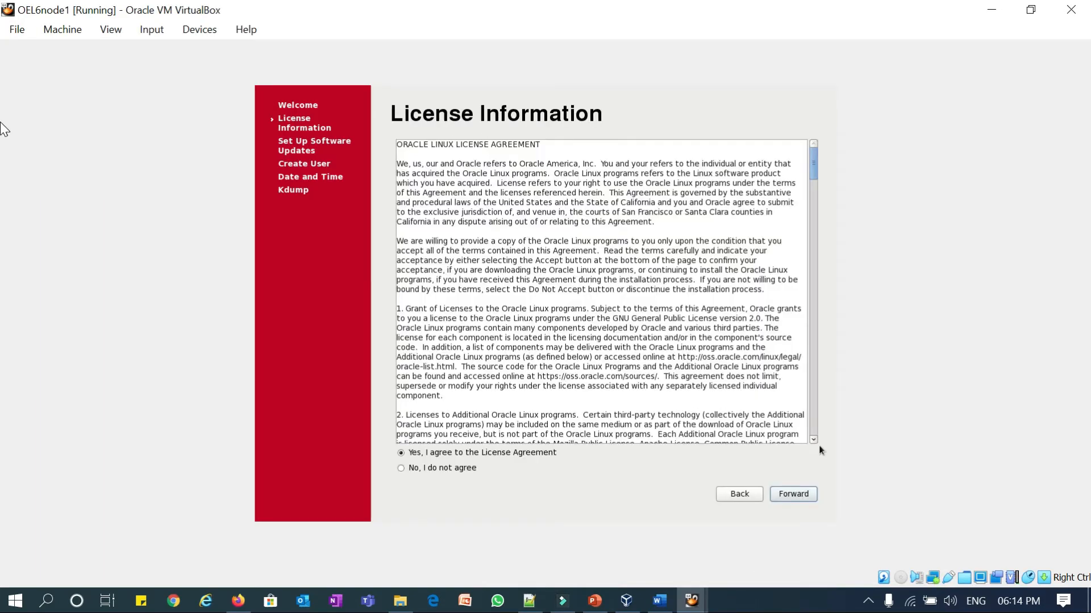
key("Return")
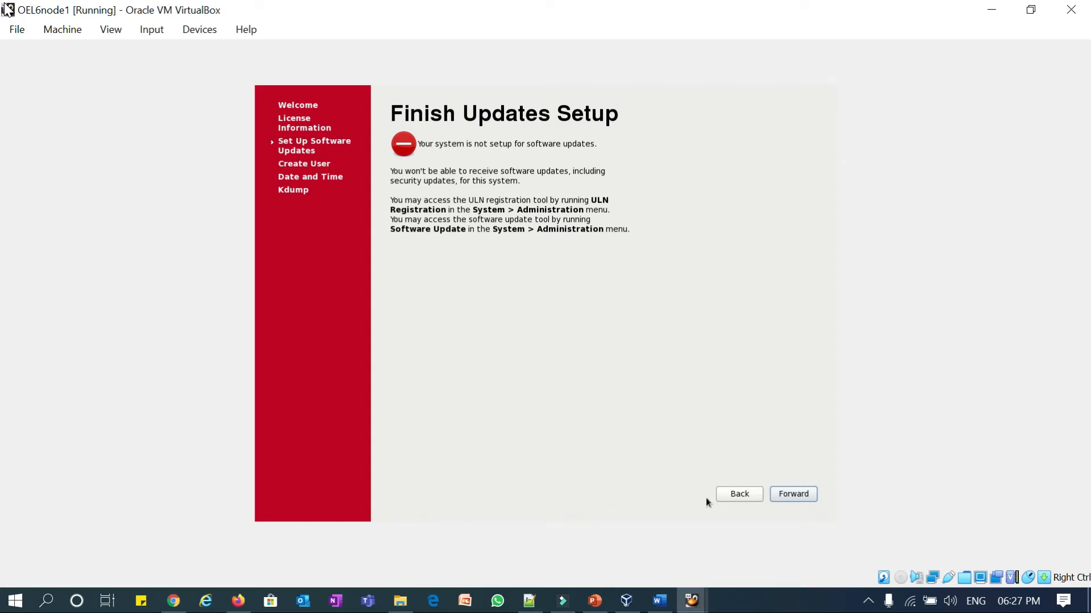
key("Return")
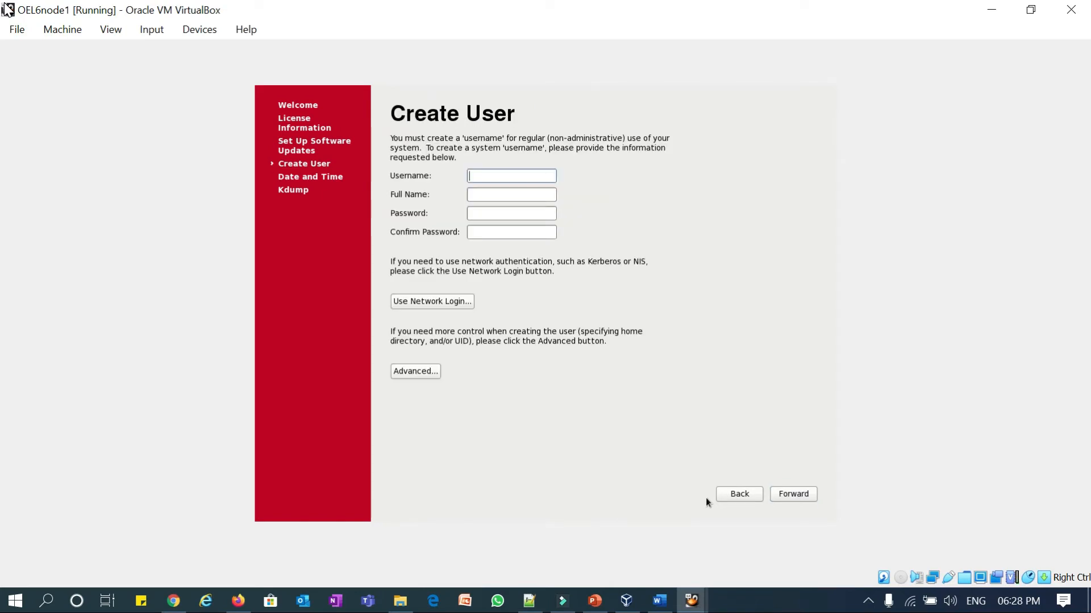
key("Tab")
key("Tab")
key("Tab")
key("Tab")
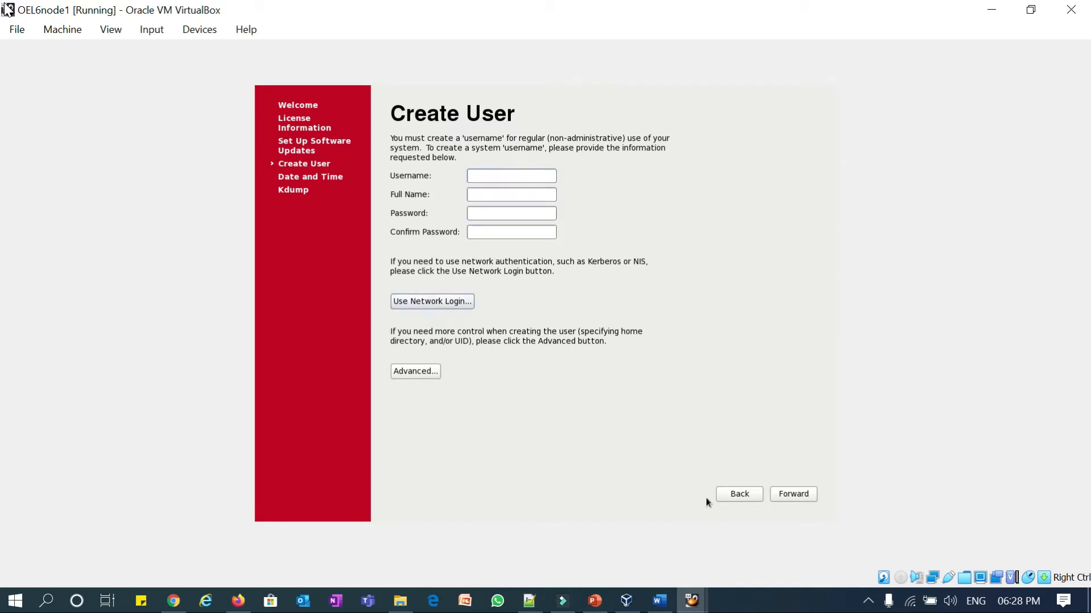
key("Tab")
key("Tab")
key("Tab")
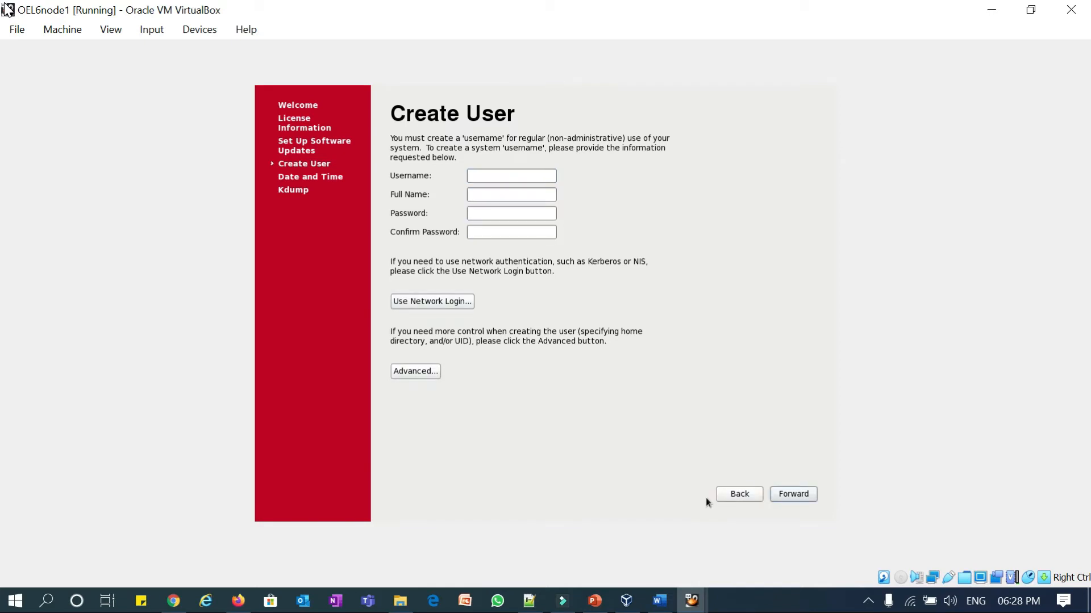
key("Return")
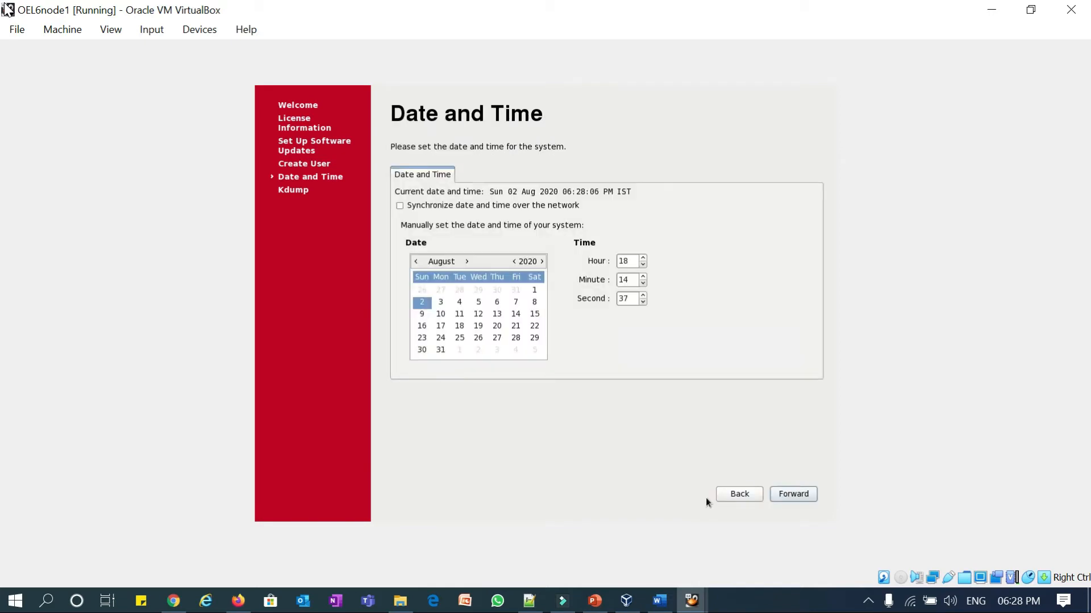
key("Tab")
key("Tab")
key("Tab")
key("Tab")
key("Tab")
key("Tab")
key("Tab")
key("Tab")
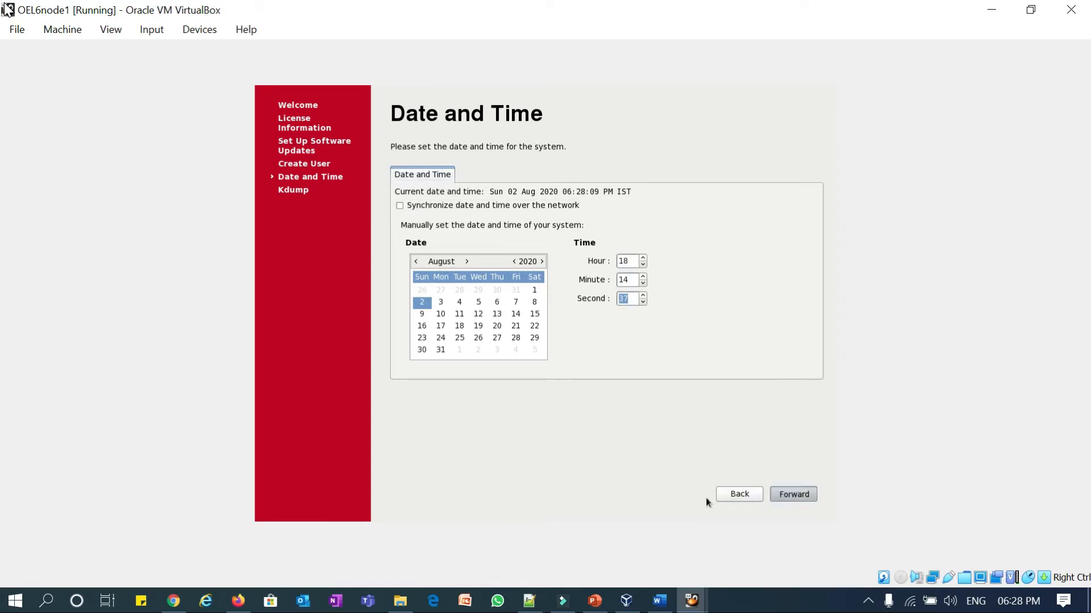
key("Return")
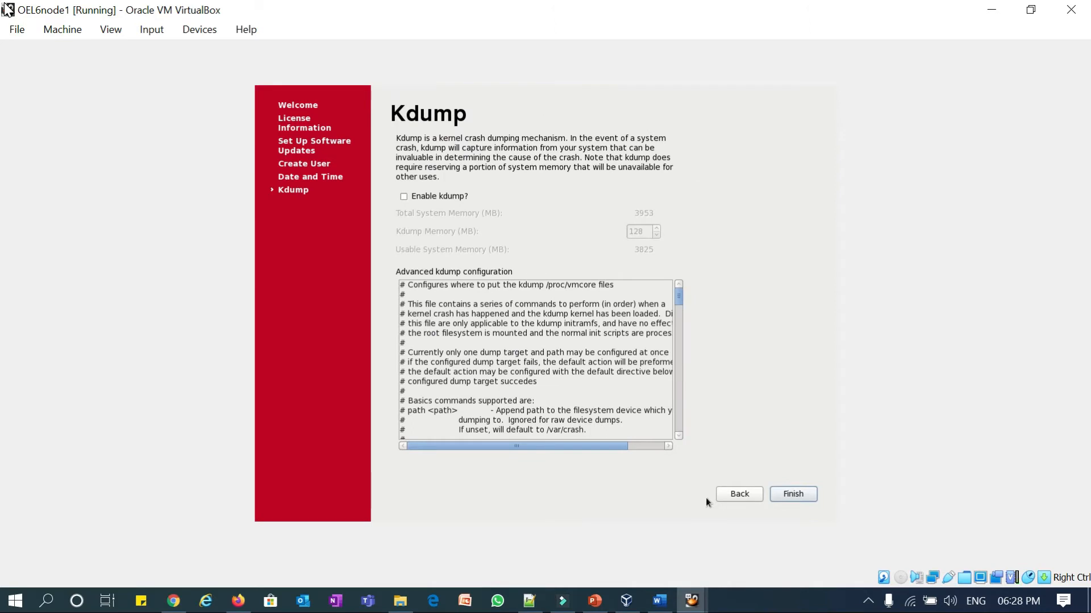
key("Return")
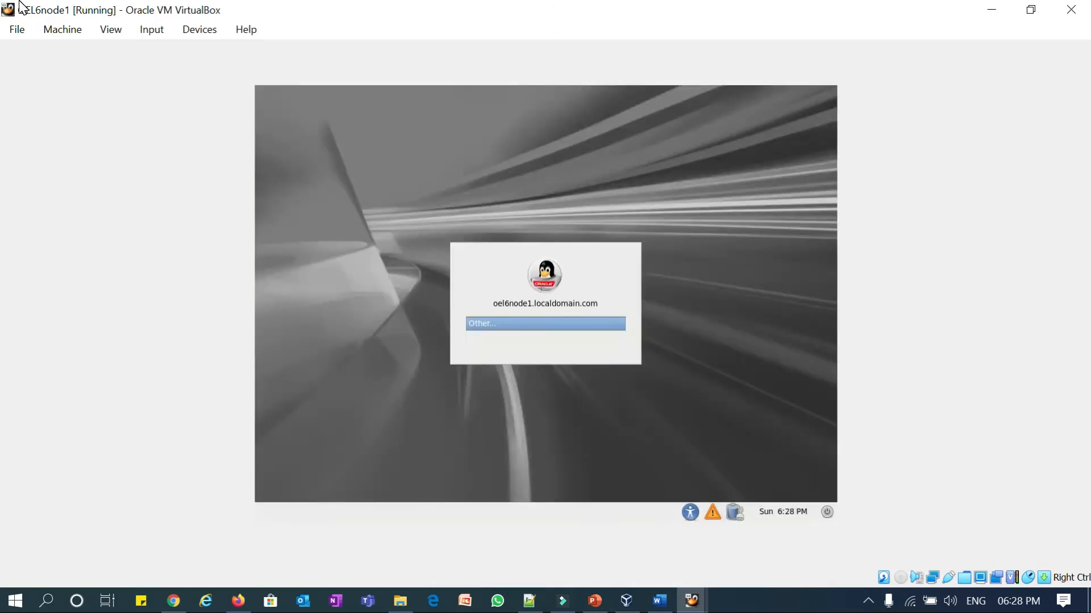
- Log into the guest as root with the root password
type("root")
key("Return")
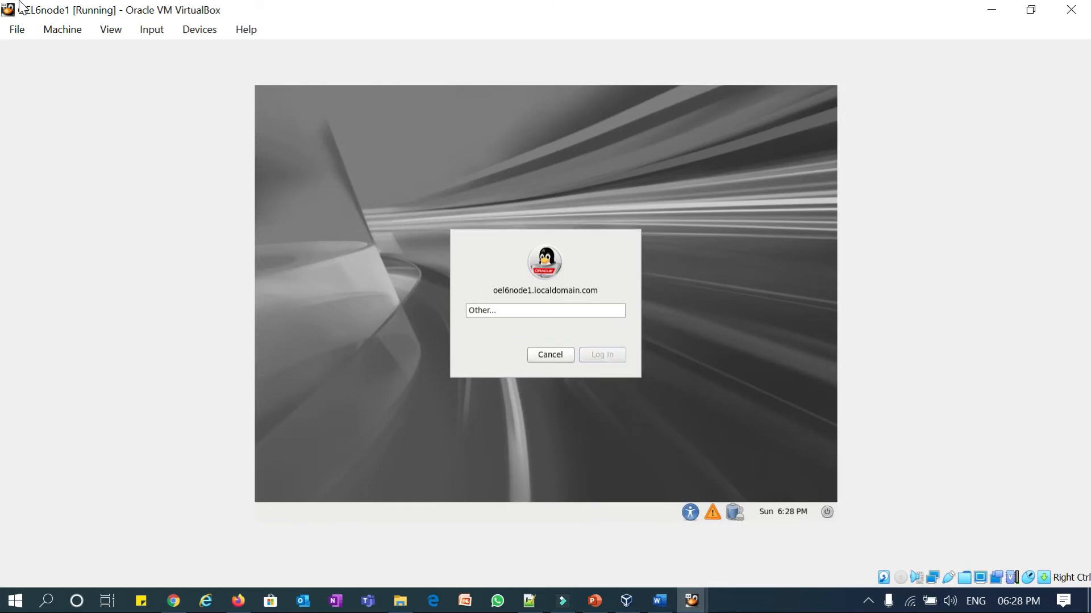
type("•••••••")
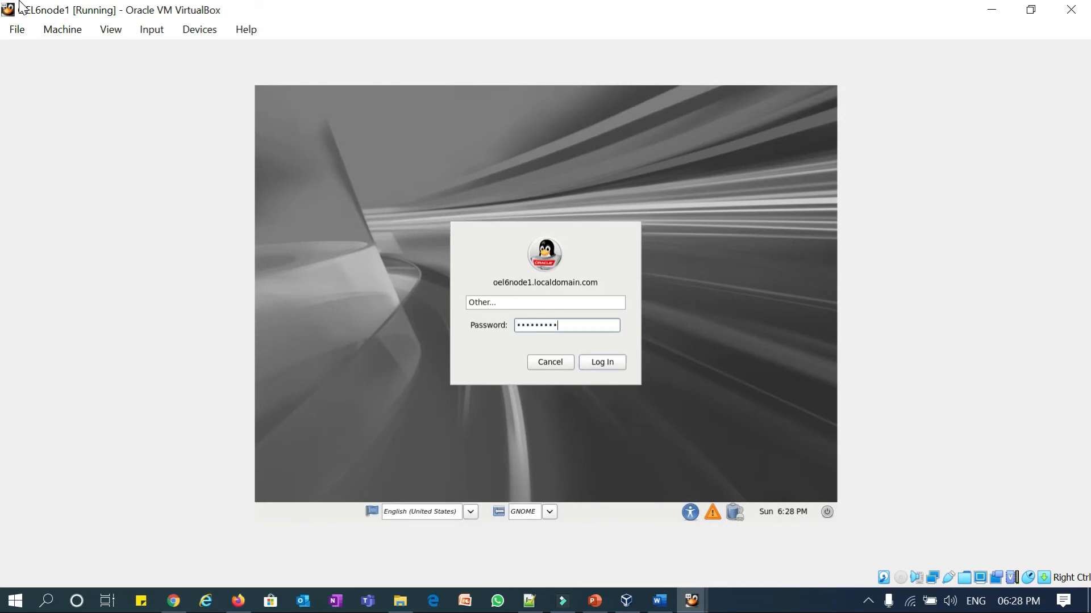
key("Return")
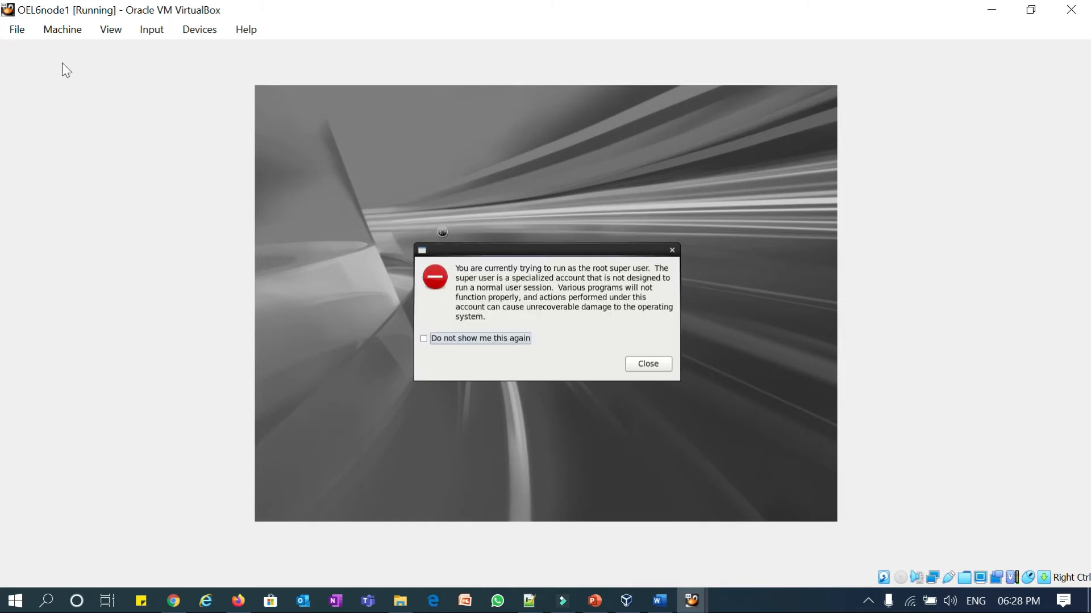
- Tick 'Do not show me this again' and close the root-user warning
key("space")
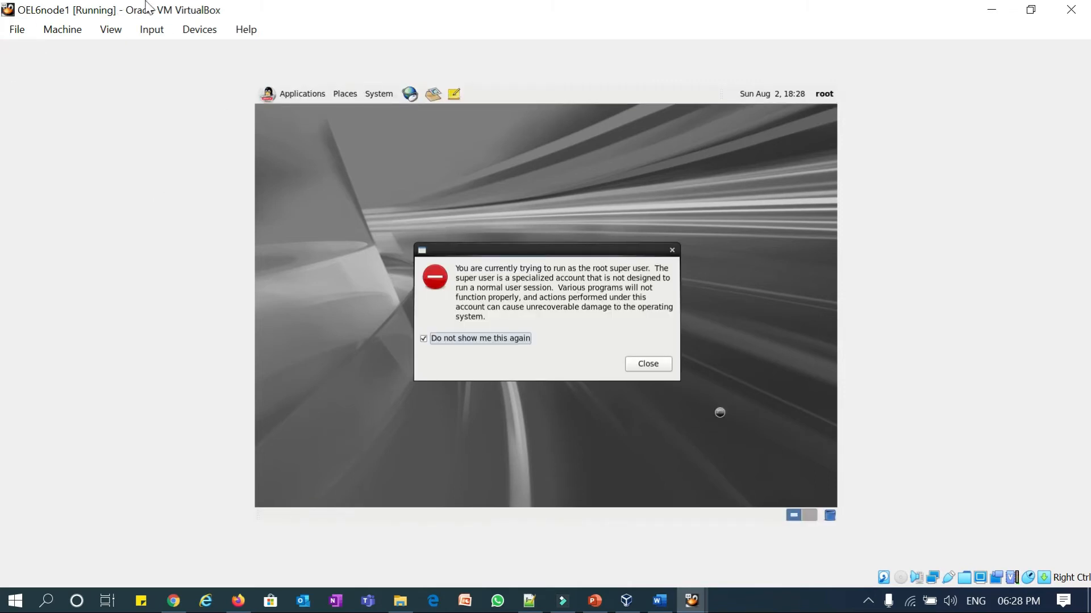
key("Tab")
key("Return")
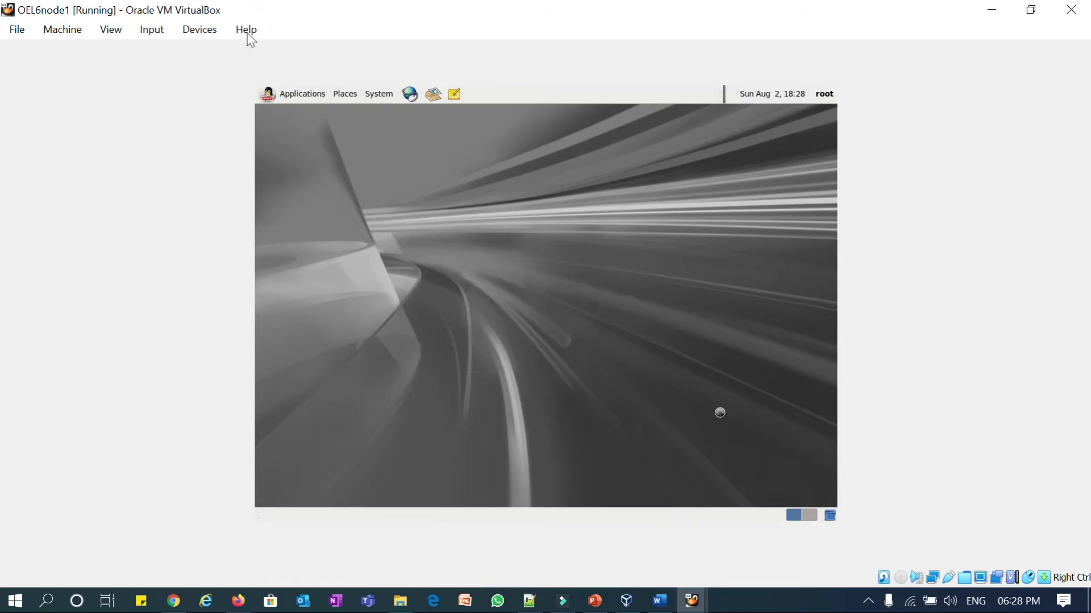
- Mount VBoxGuestAdditions_6.0.22.iso in the guest's optical drive
left_click(194, 30)
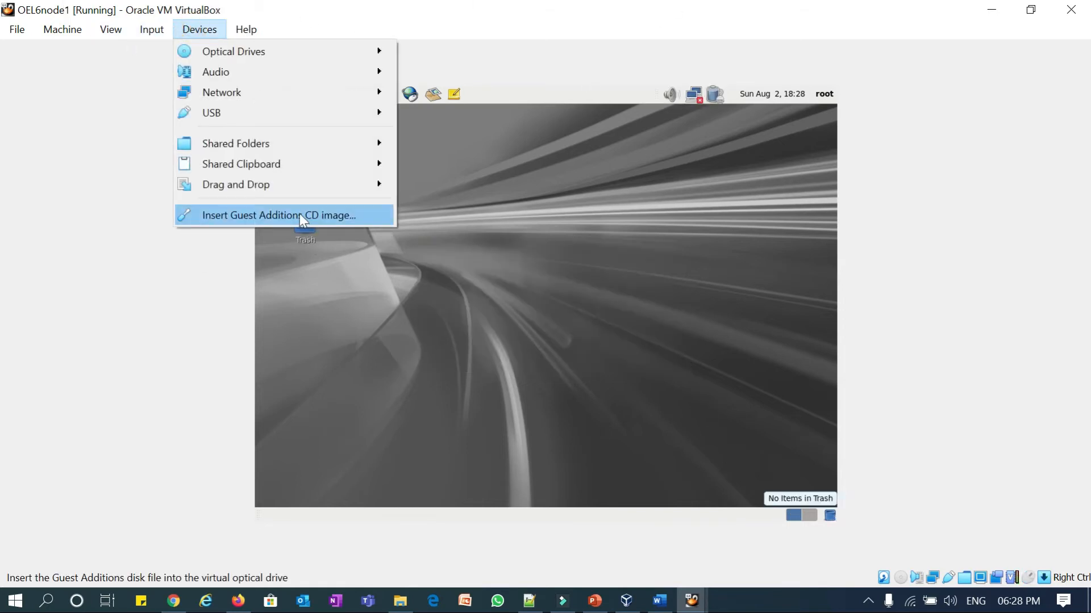
mouse_move(314, 59)
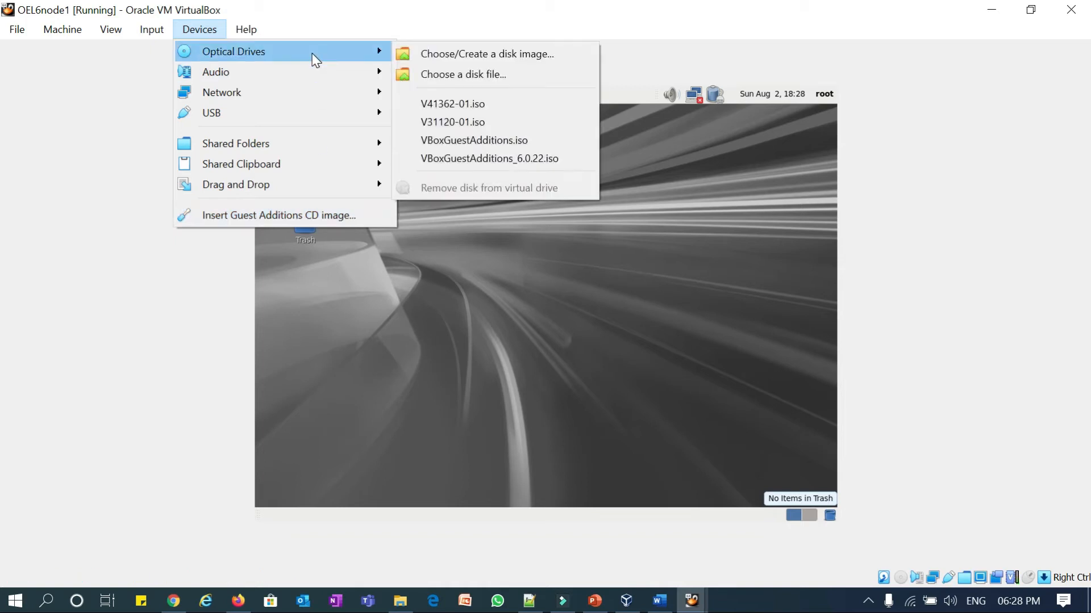
left_click(463, 159)
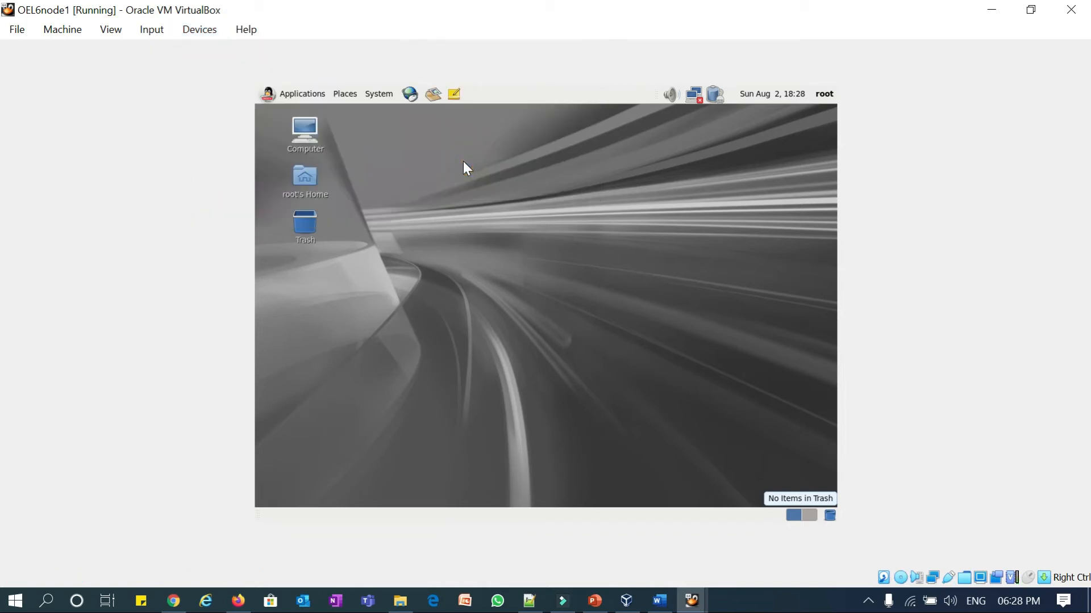
left_click(200, 29)
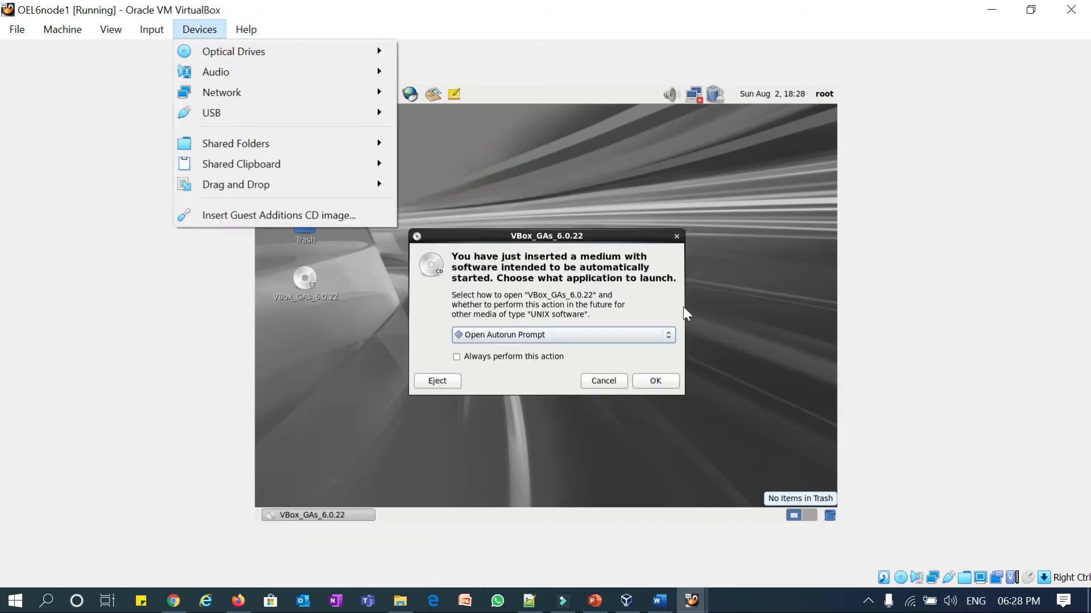
left_click(520, 277)
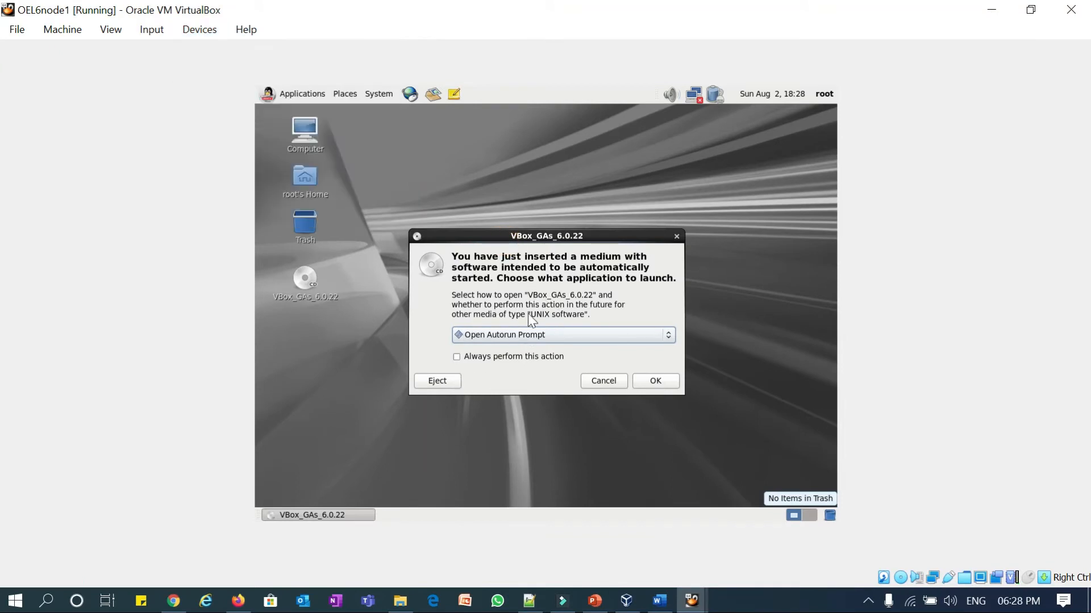
- Run the Guest Additions 6.0.22 installer from the disc's autorun and close its finished terminal
left_click(646, 379)
key("Tab")
key("Return")
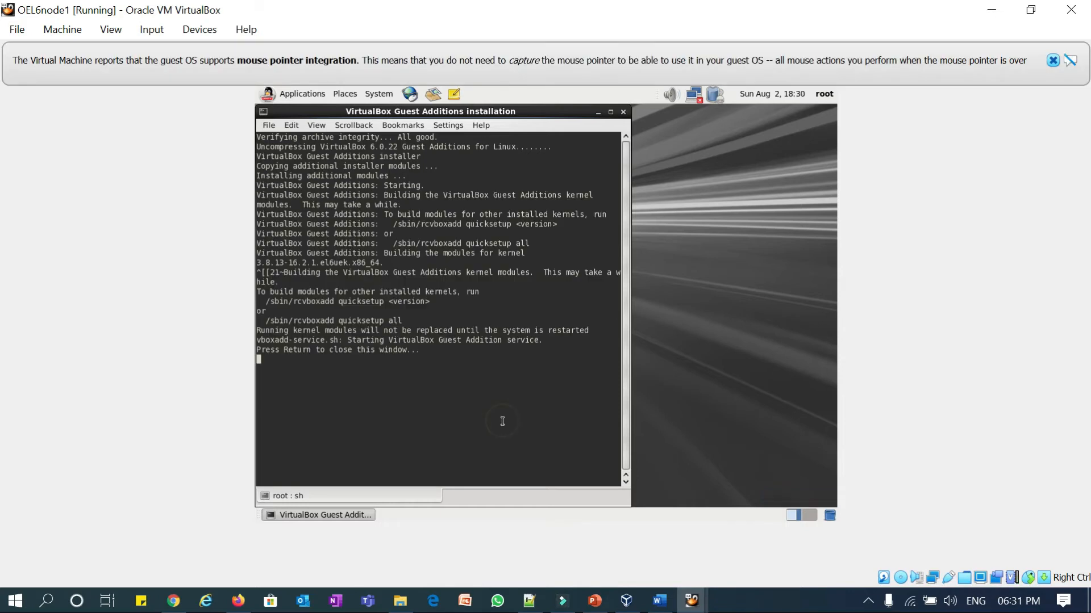
left_click(500, 404)
left_click(1054, 60)
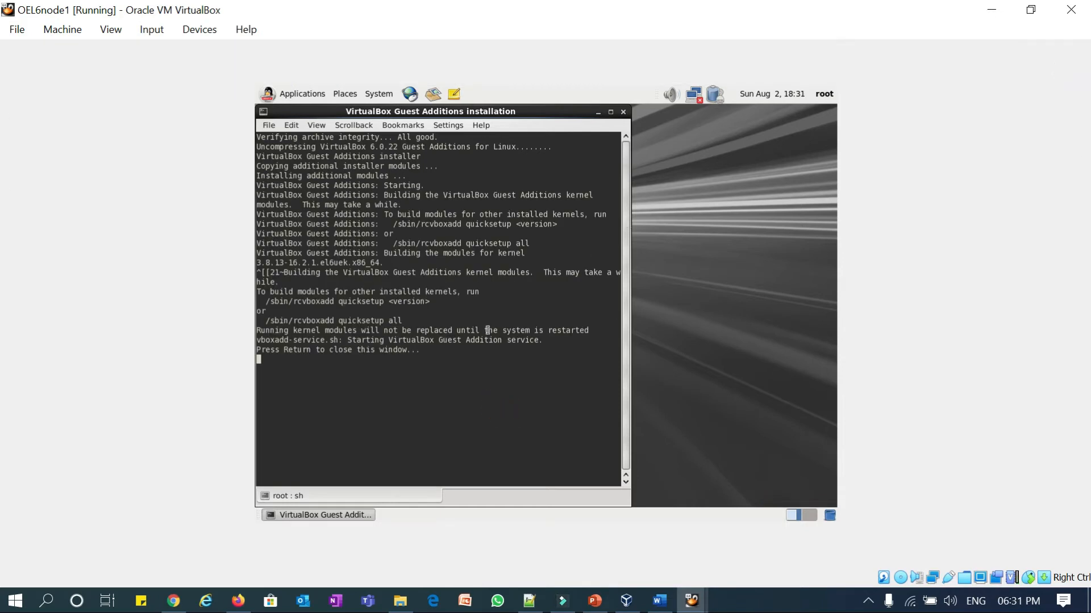
left_click(447, 351)
key("Return")
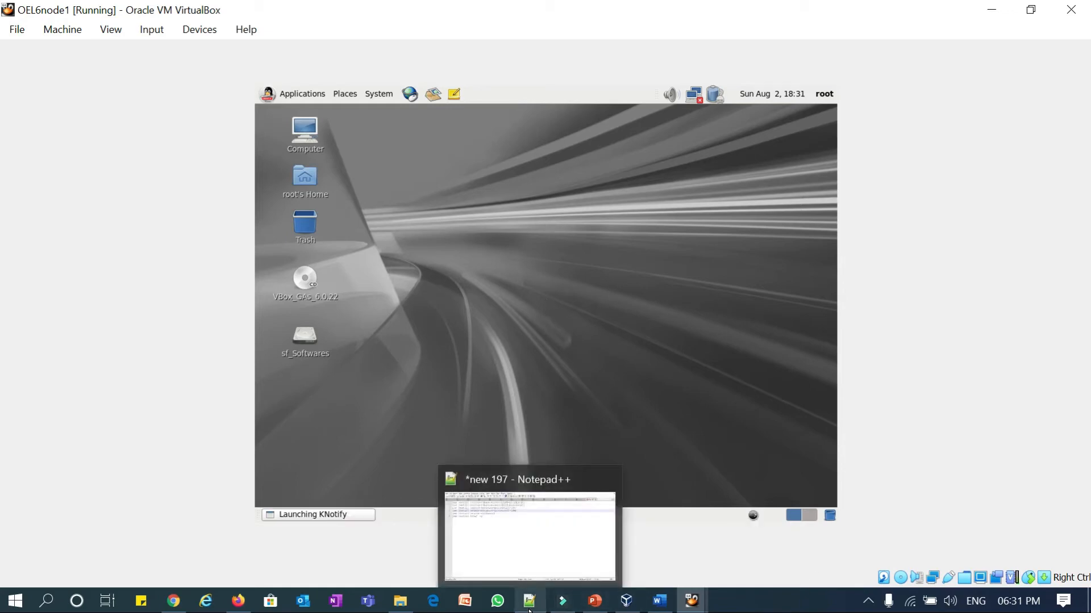
- Bring the Install and Configure Gi and DB PowerPoint slides to the front
left_click(594, 601)
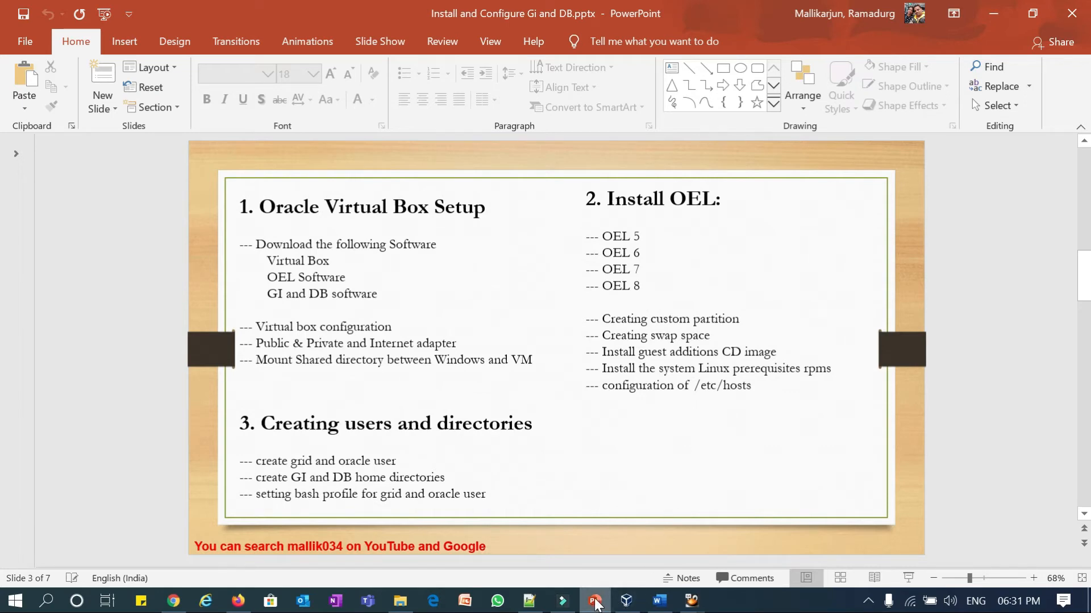
- Restart the OEL6node1 guest by running reboot in a terminal opened from its desktop
mouse_move(691, 601)
left_click(610, 531)
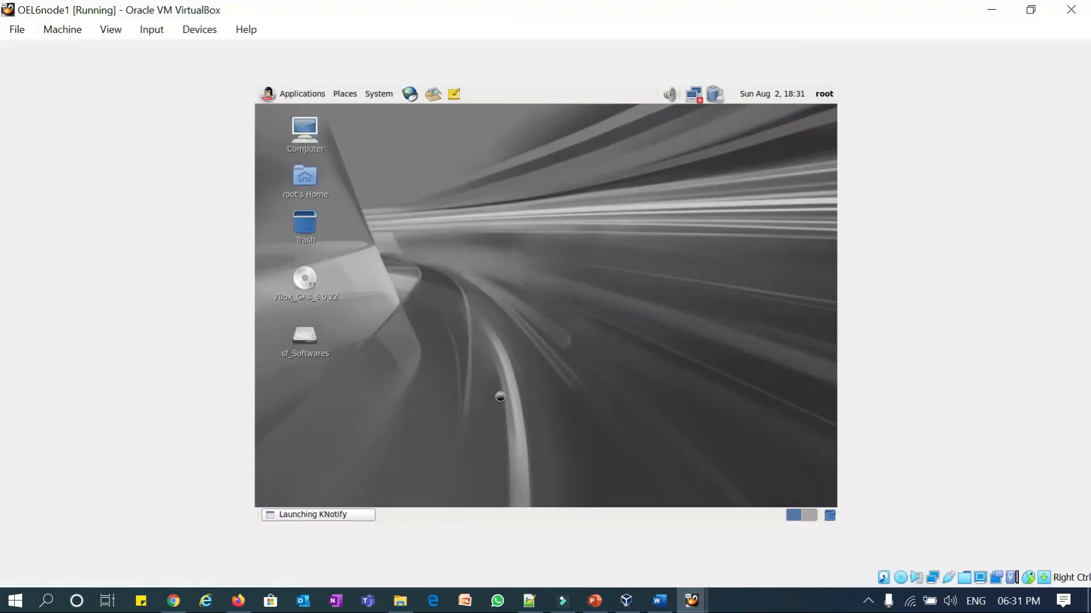
right_click(491, 192)
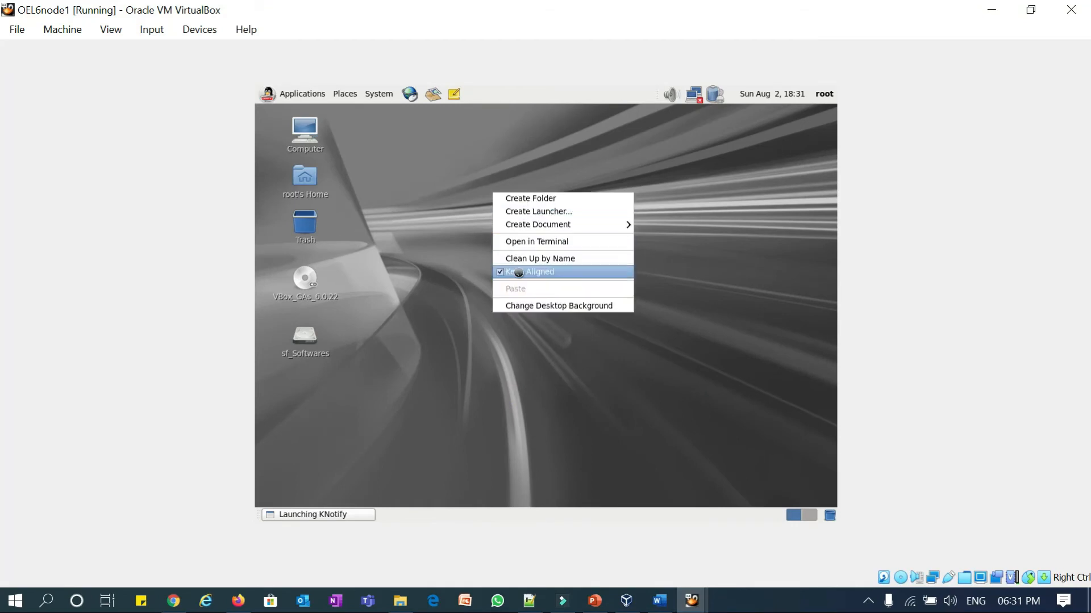
left_click(533, 241)
type("r")
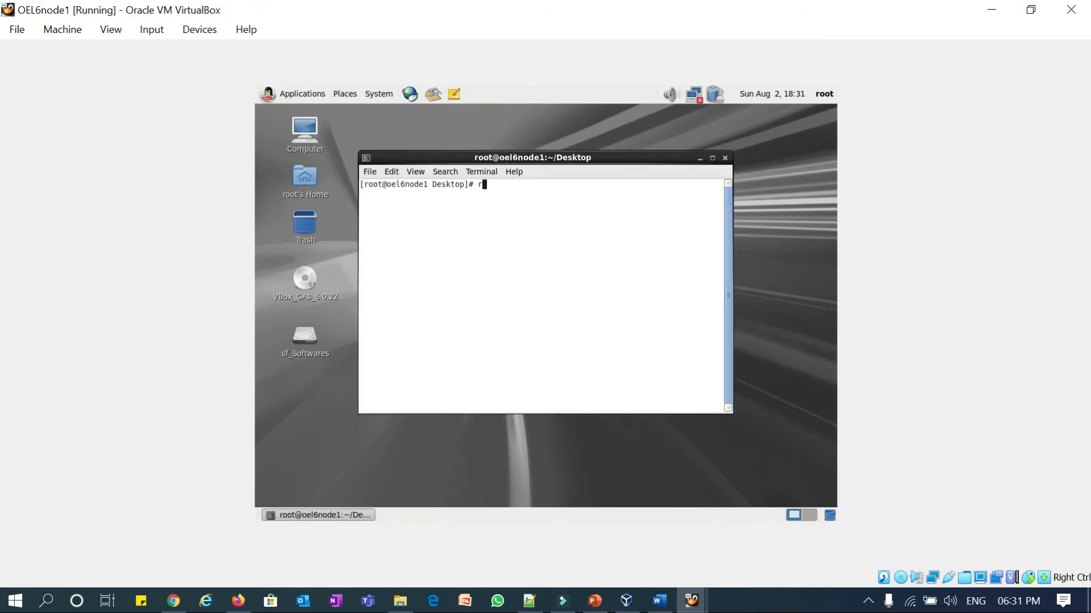
type("eboot")
key("Return")
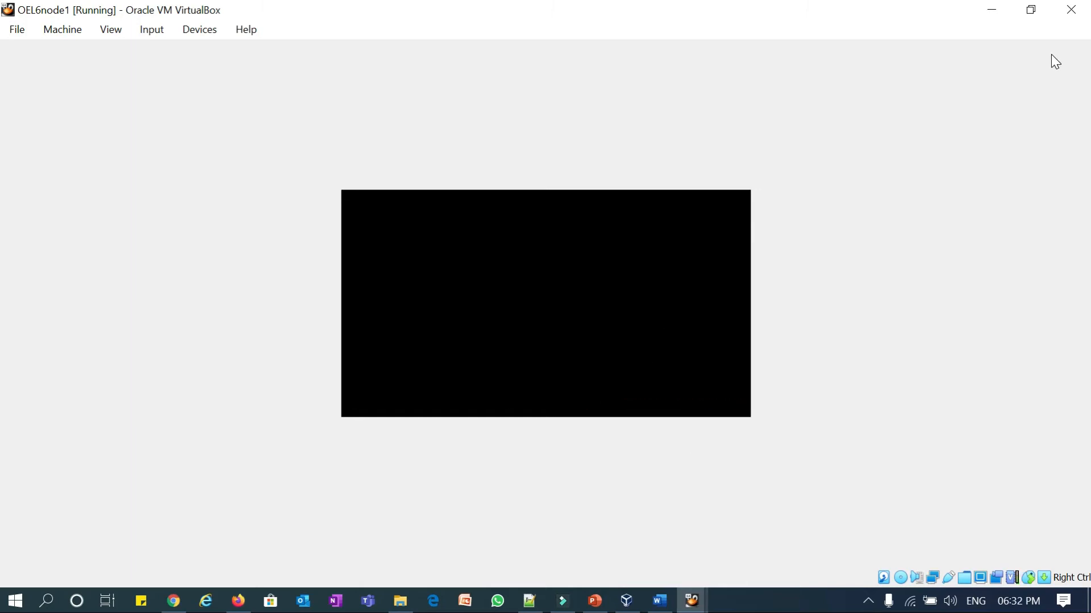
- Log back in at the guest login screen as root with the account password
left_click(763, 605)
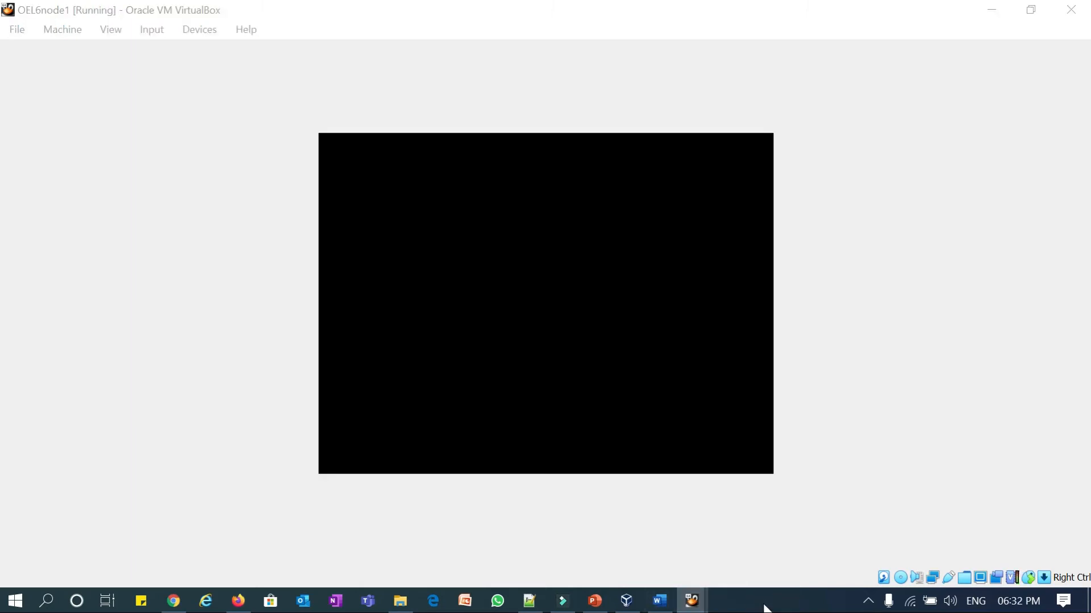
left_click(681, 398)
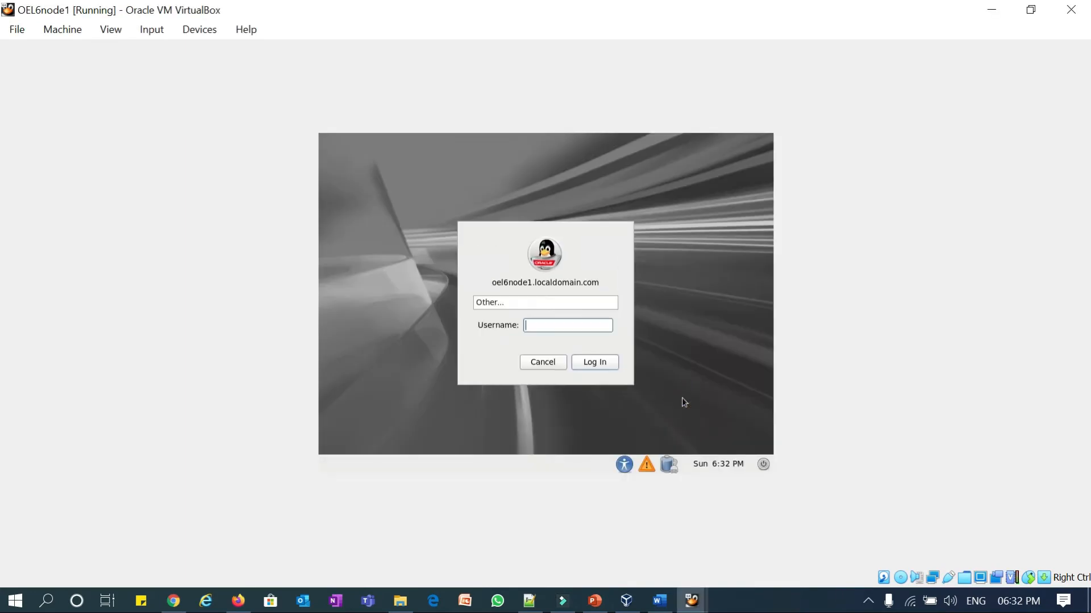
type("root")
key("Return")
type("password")
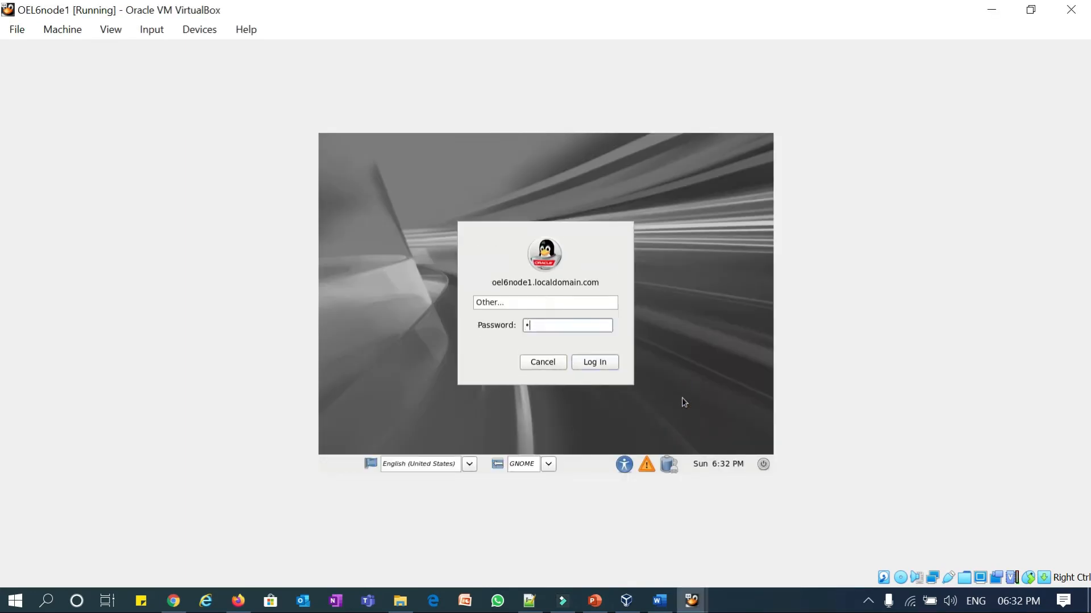
type("1")
key("Return")
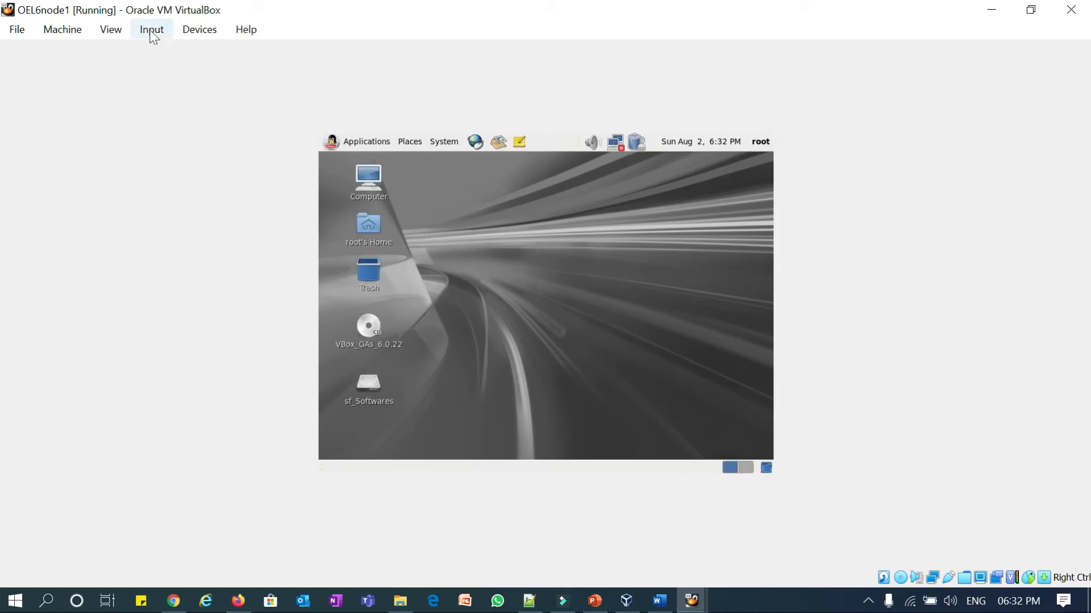
- Resize the guest screen to 1600x900 using the Virtual Screen 1 options
left_click(110, 29)
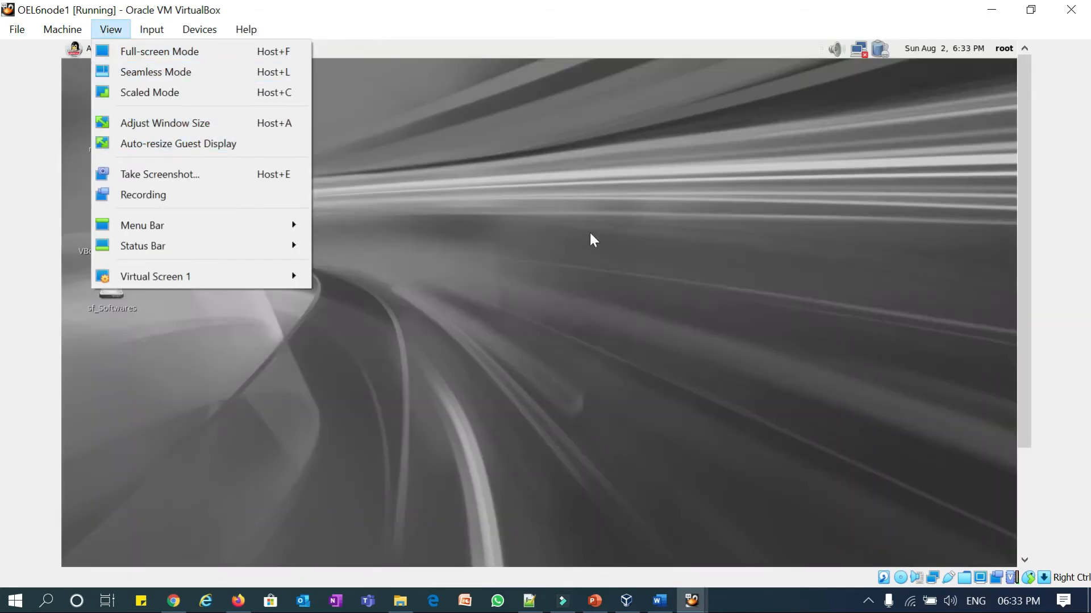
left_click(626, 252)
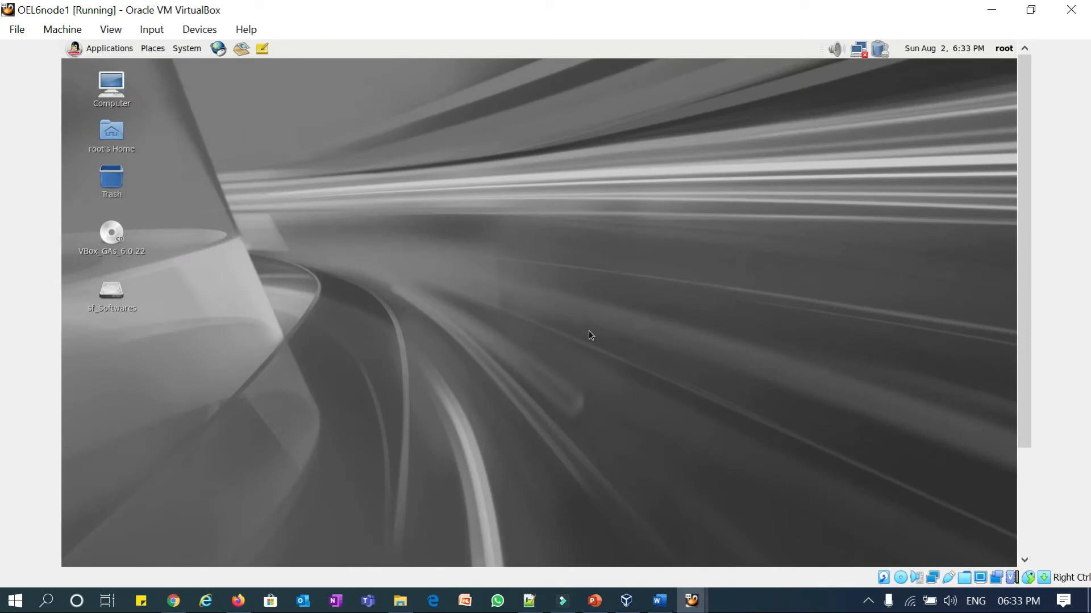
left_click(1021, 485)
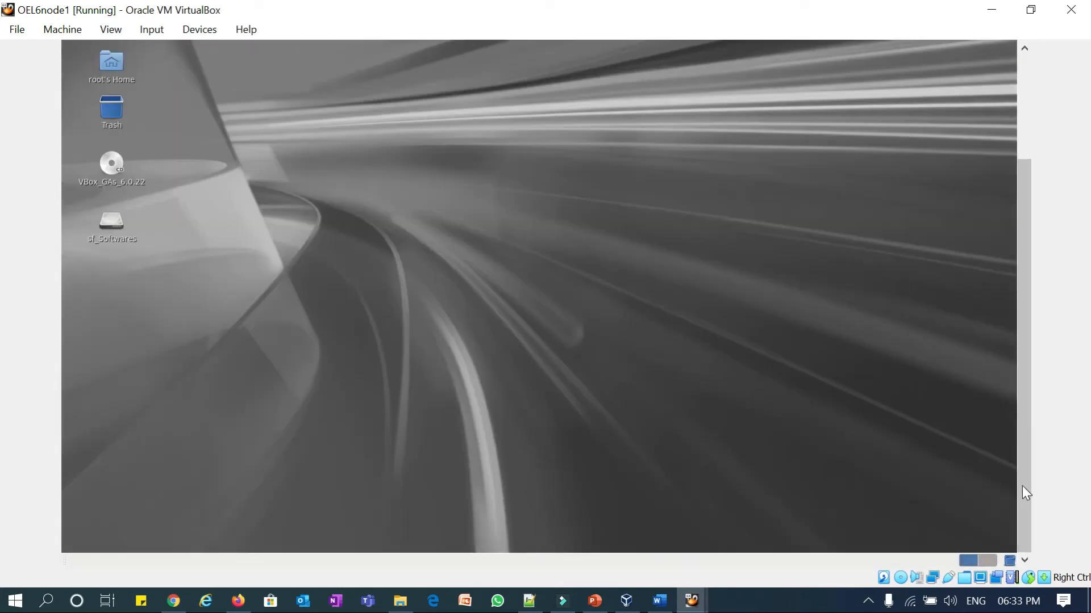
left_click_drag(1022, 486, 1018, 367)
left_click(102, 33)
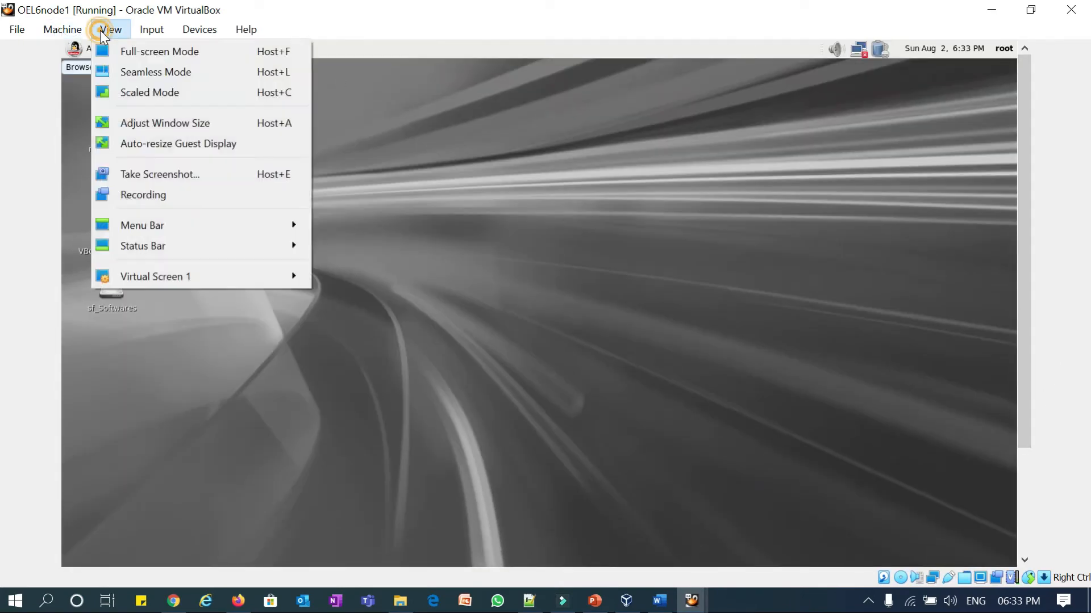
mouse_move(134, 275)
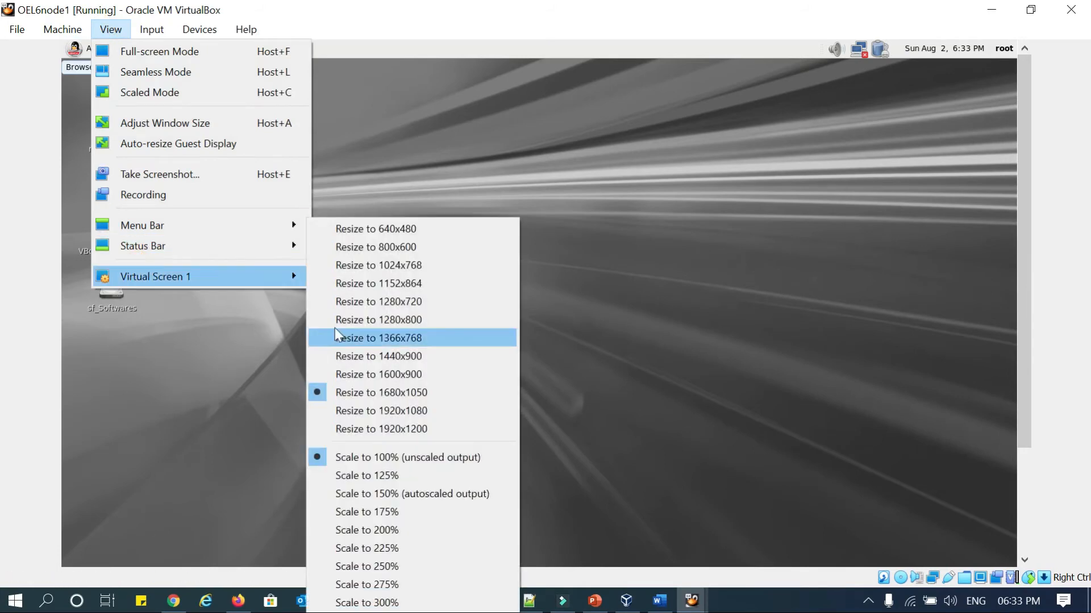
left_click(398, 374)
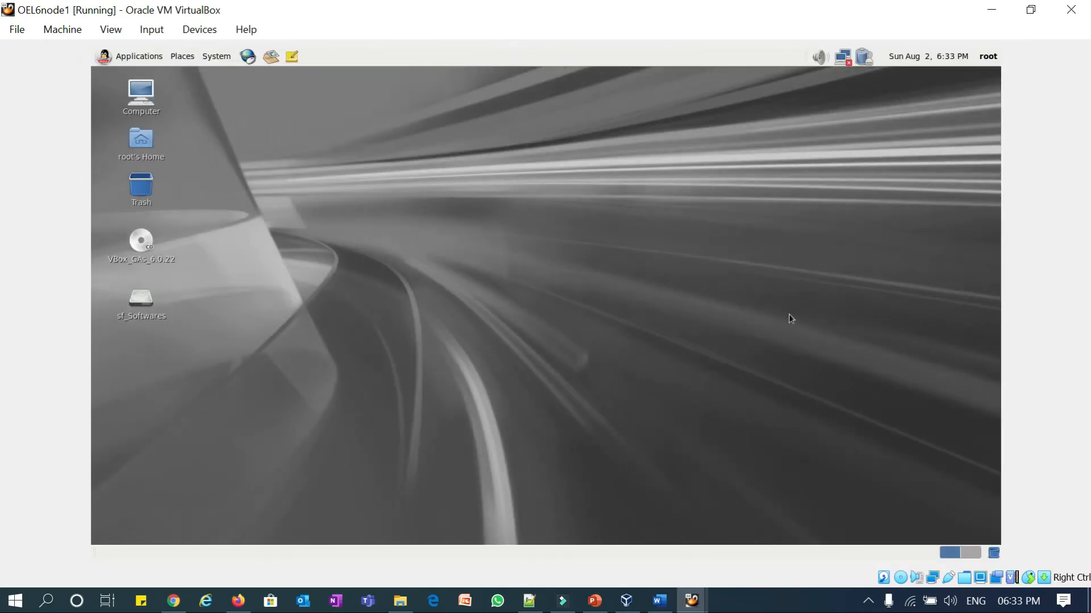
- Try 1680x1050 for the guest screen, then revert it to 1600x900
left_click(111, 29)
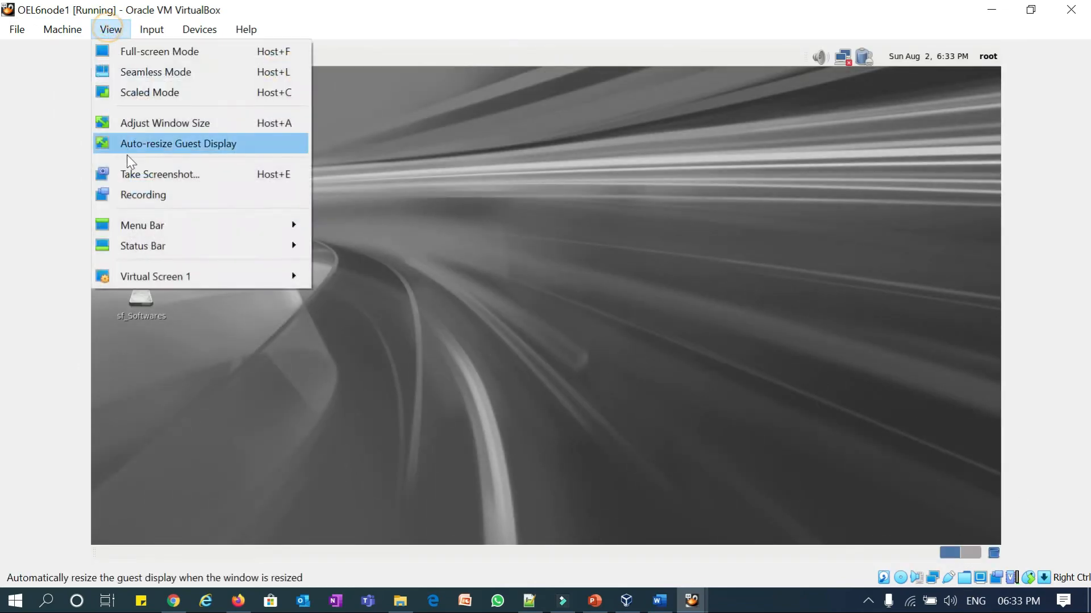
left_click(156, 277)
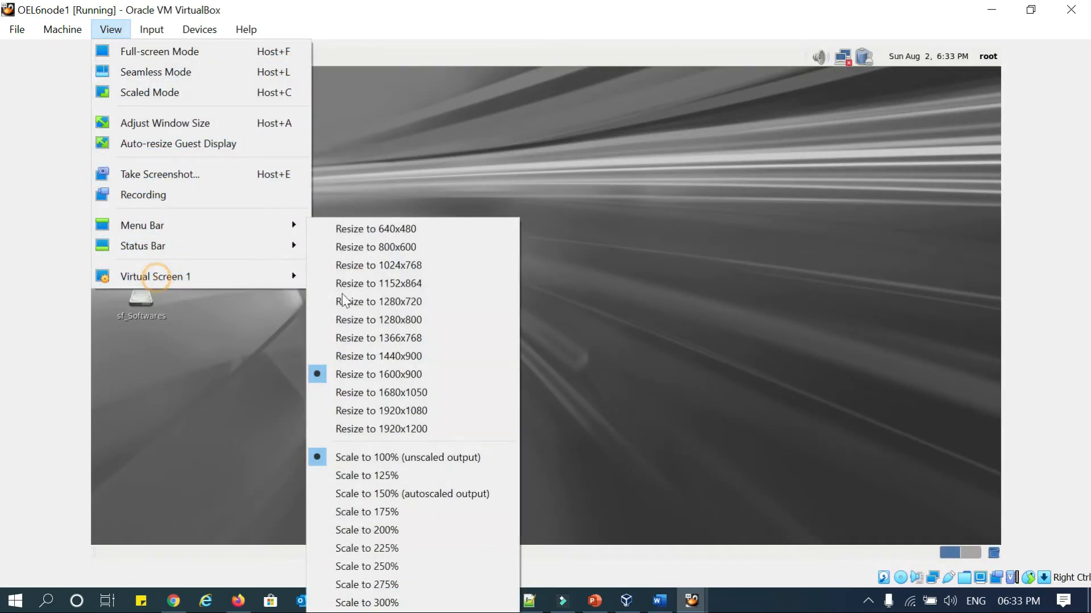
left_click(426, 393)
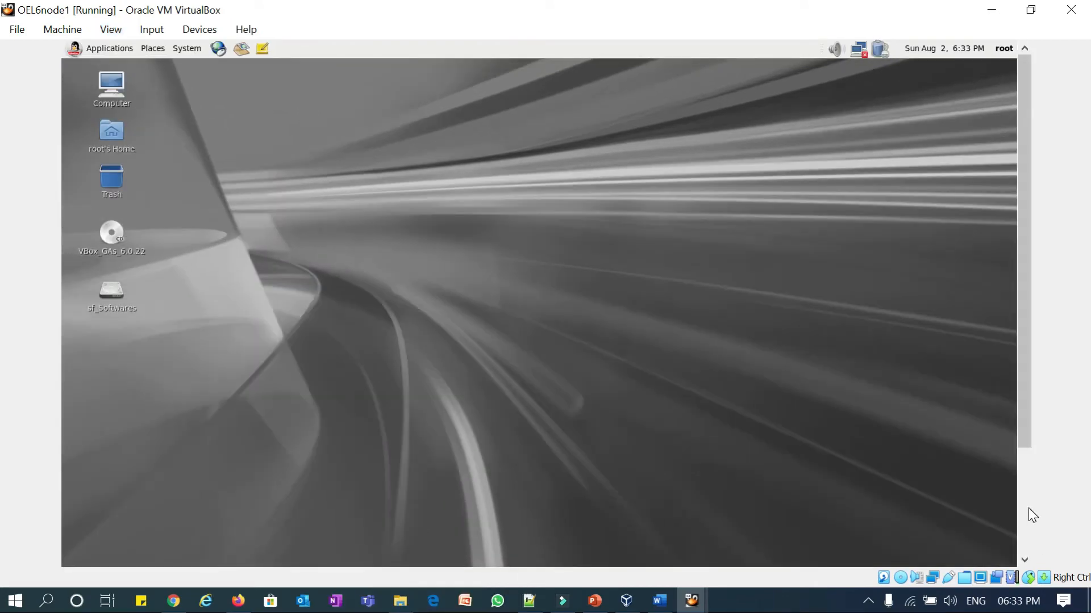
left_click(1029, 507)
left_click_drag(1026, 440, 1027, 433)
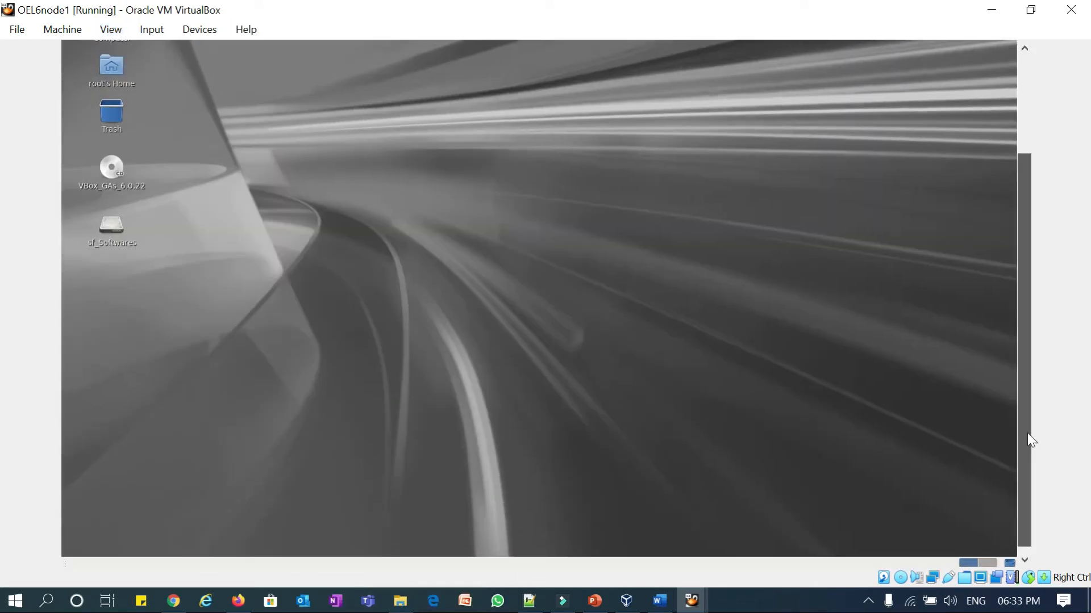
left_click(111, 29)
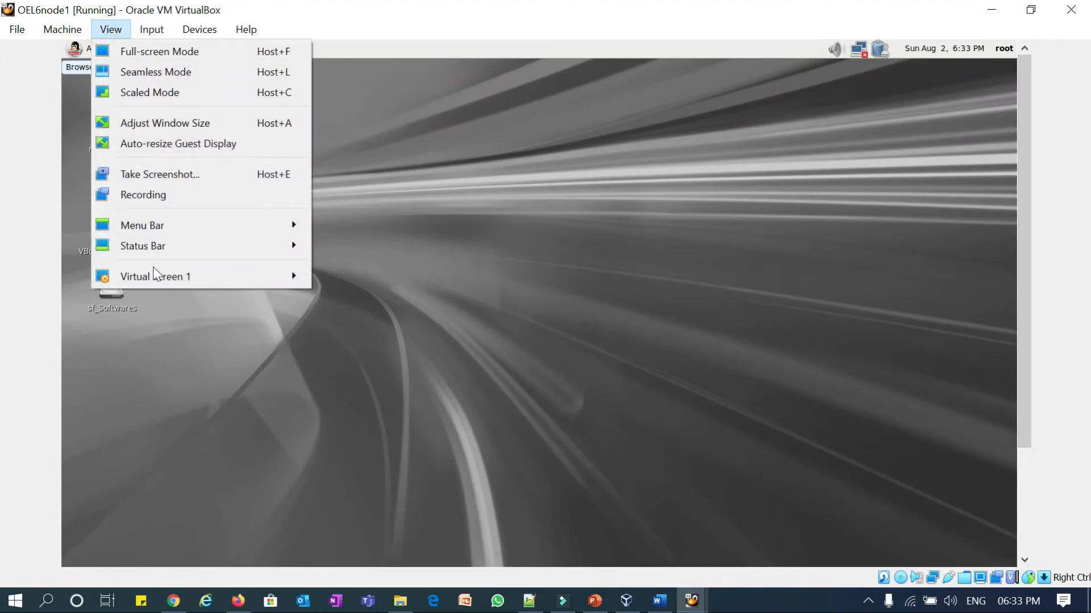
mouse_move(155, 272)
left_click(394, 374)
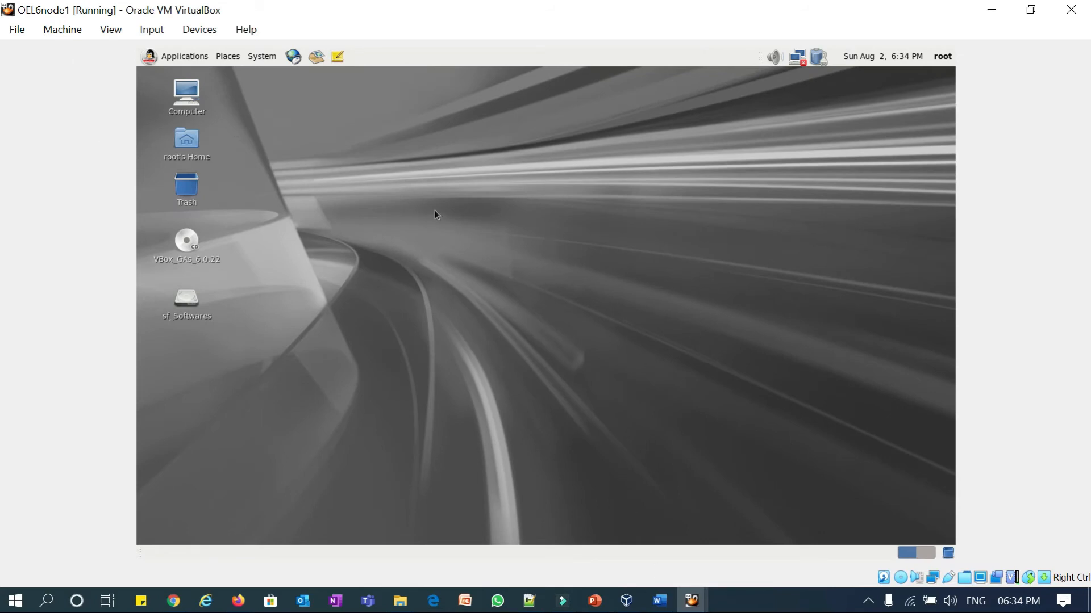
- Select the yum install command lines in the Notepad++ list
right_click(444, 183)
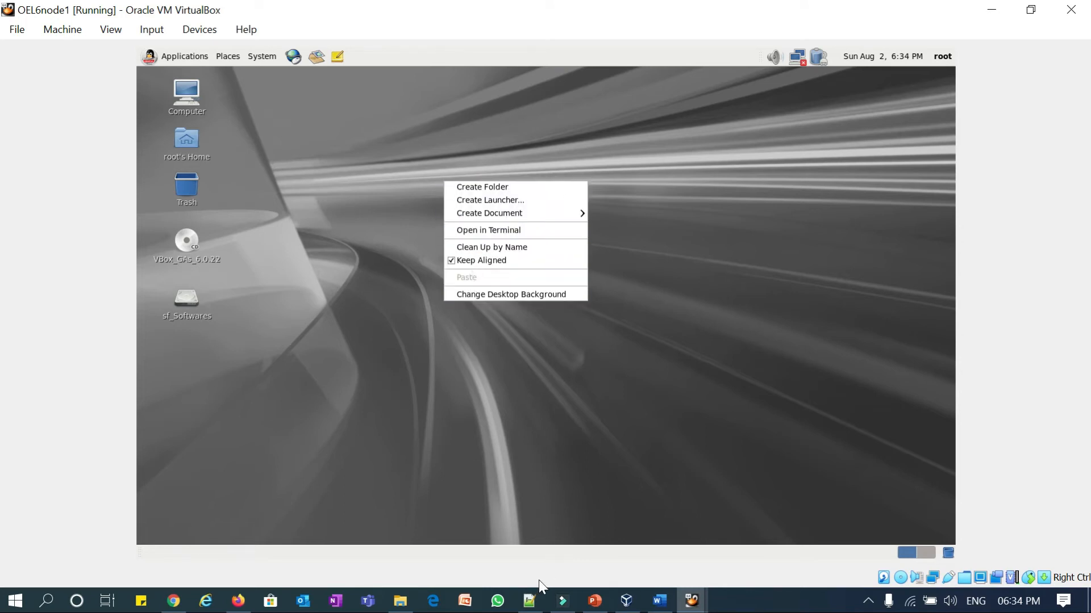
left_click(595, 600)
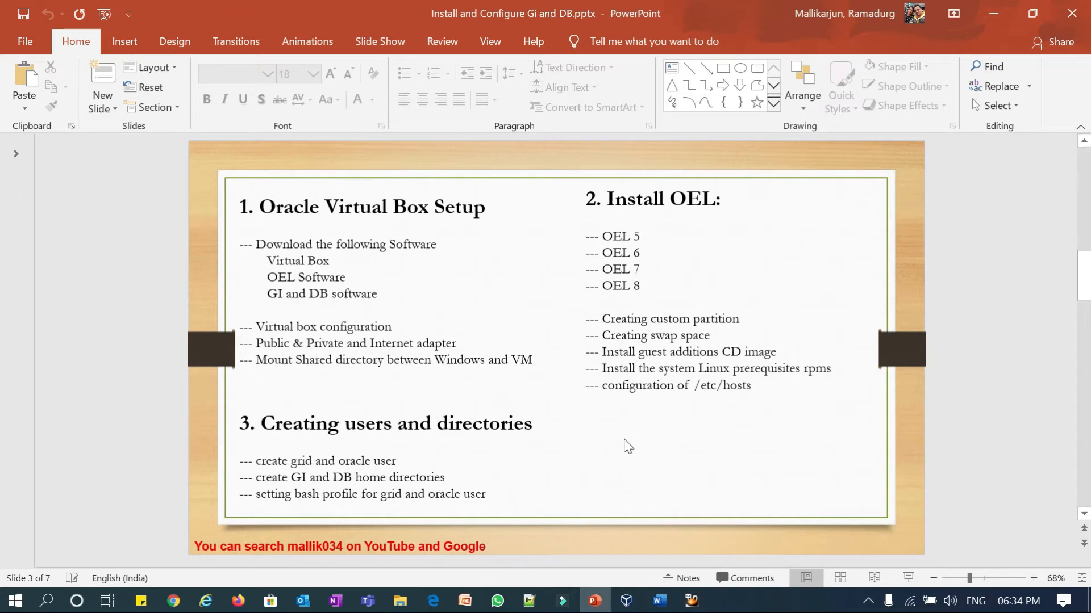
left_click(529, 601)
left_click(338, 132)
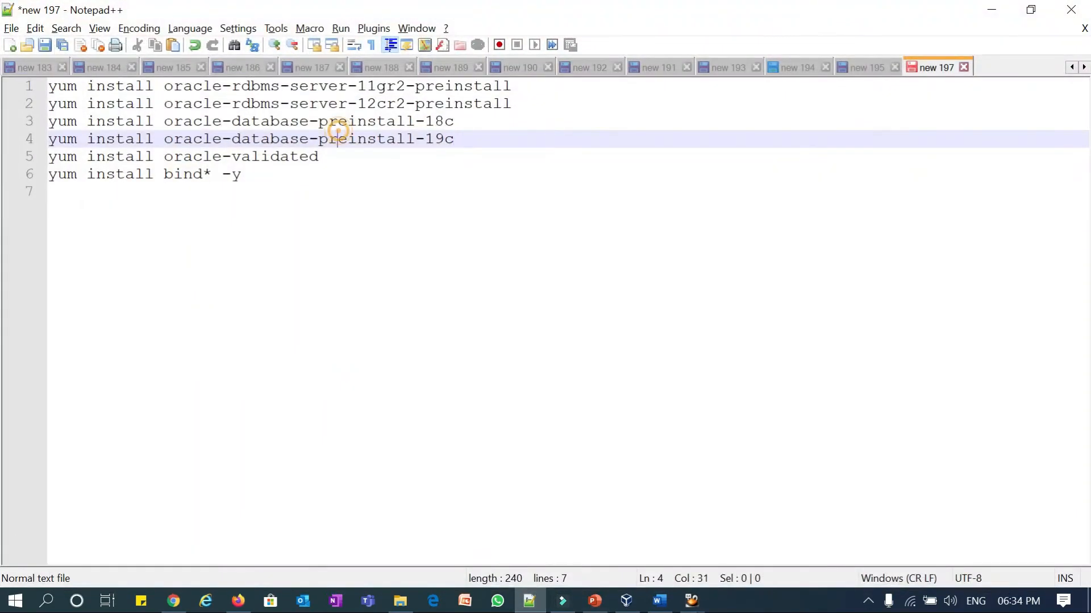
left_click_drag(23, 88, 22, 176)
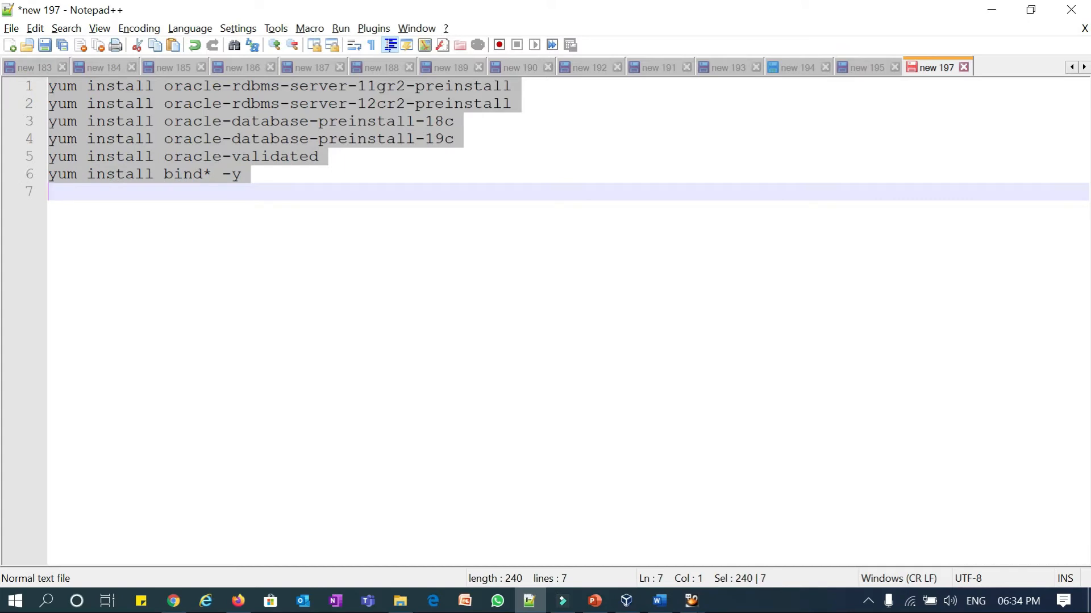
- Open a new terminal on the OEL6node1 guest desktop
left_click(691, 601)
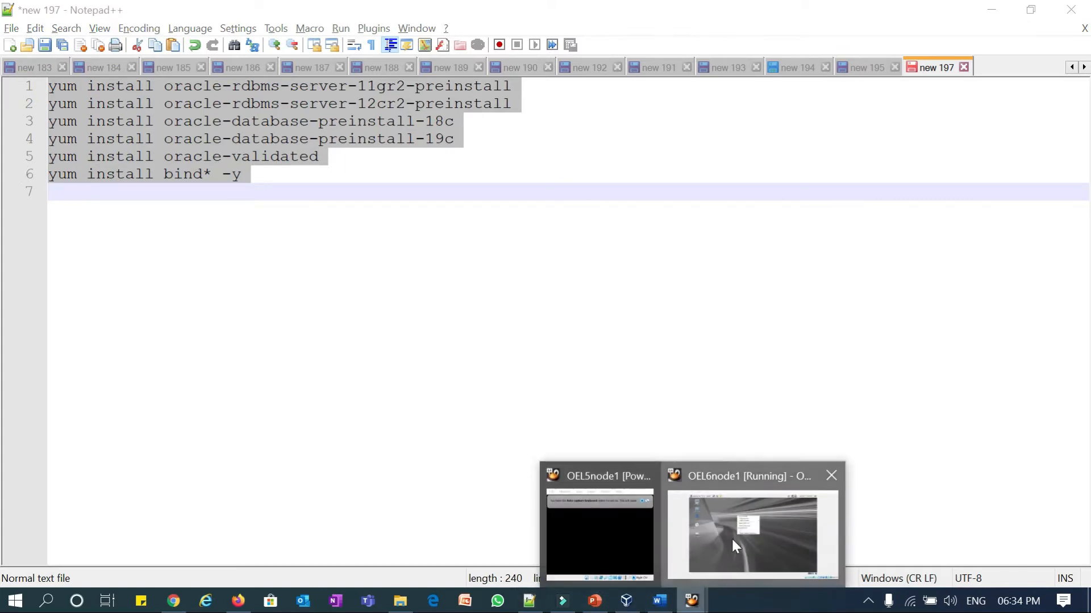
left_click(732, 539)
left_click(479, 237)
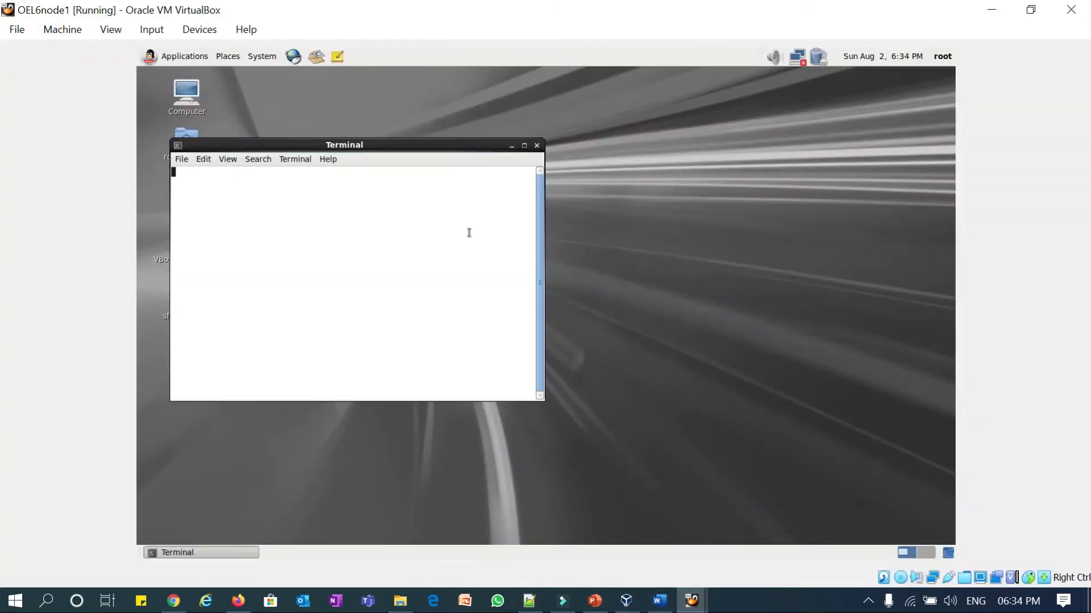
- Paste and run the yum install commands in the guest terminal, maximized
key("Return")
key("Return")
key("shift+ctrl+v")
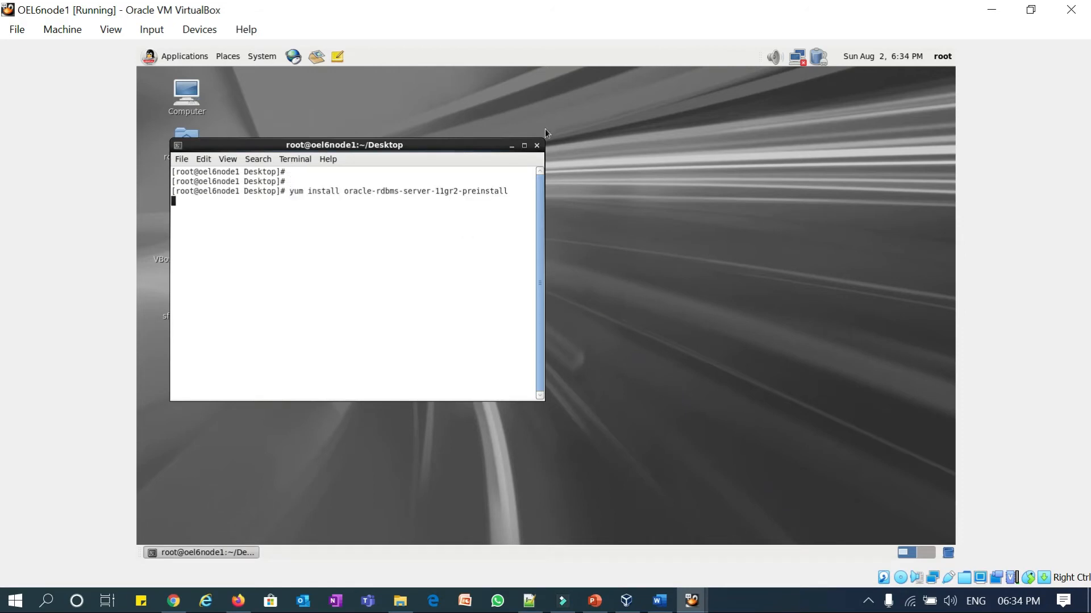
left_click(524, 146)
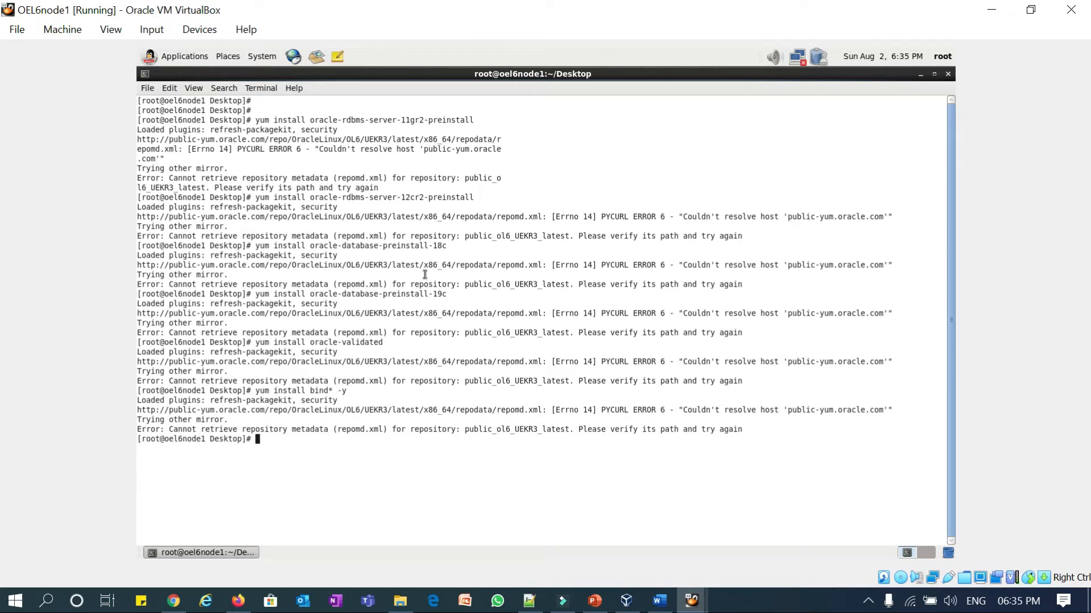
key("Return")
key("Return")
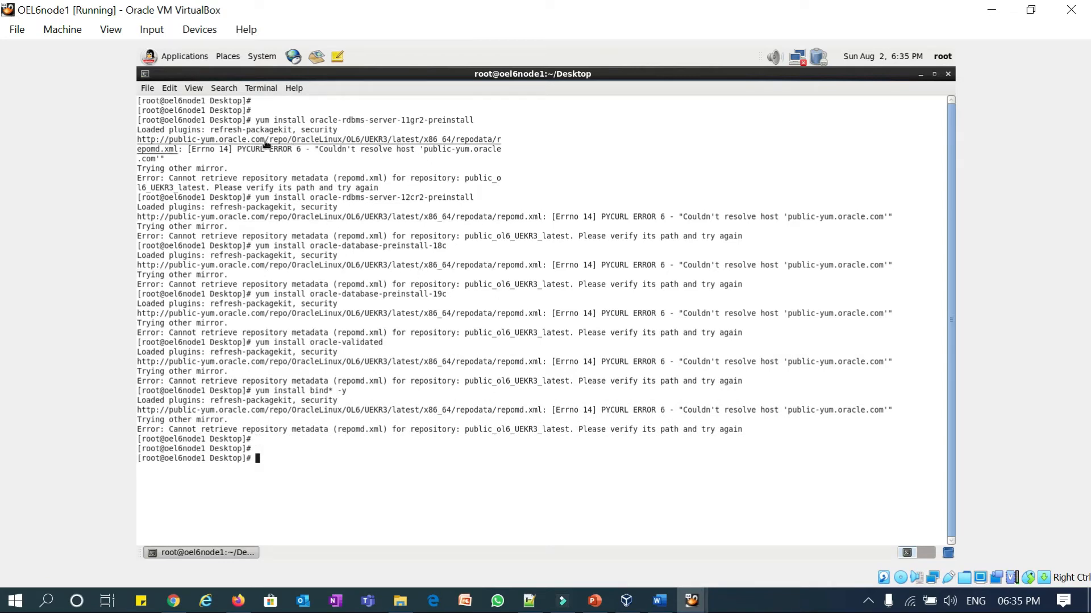
- Change to /etc/yum.repos.d, list its files with ll, and run ifconfig
type("cd /")
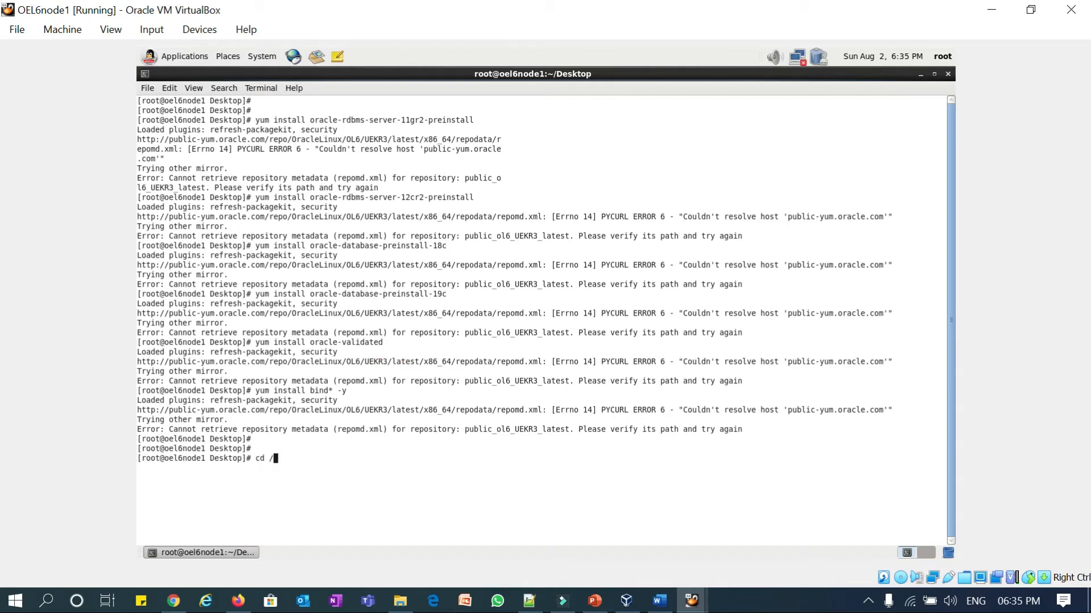
type("etc/yum.r")
key("Tab")
key("Return")
type("ll")
key("Return")
key("Return")
key("Return")
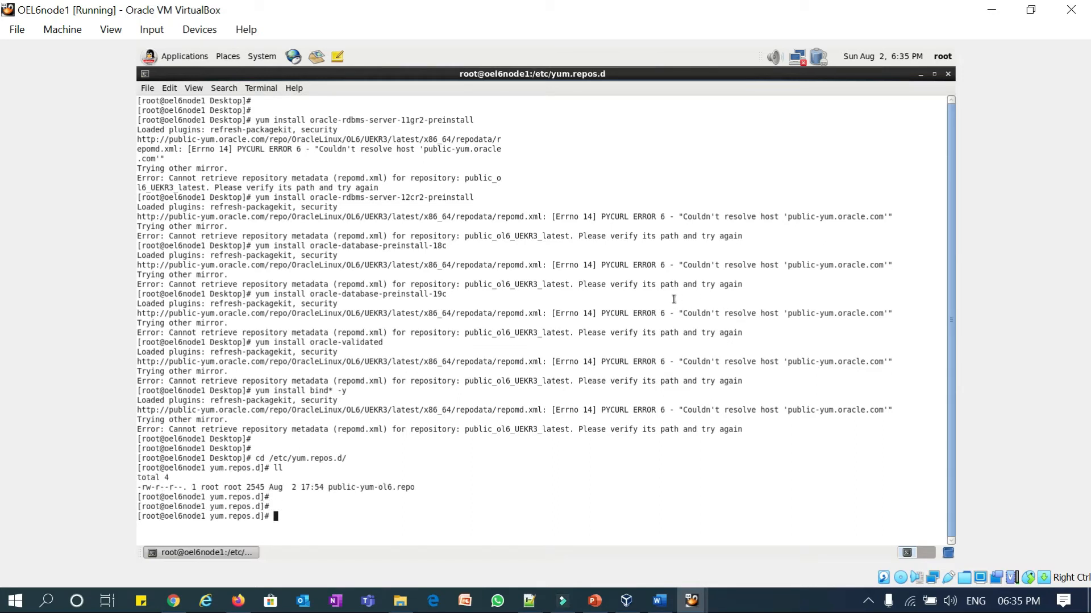
type("ifconfig")
key("Return")
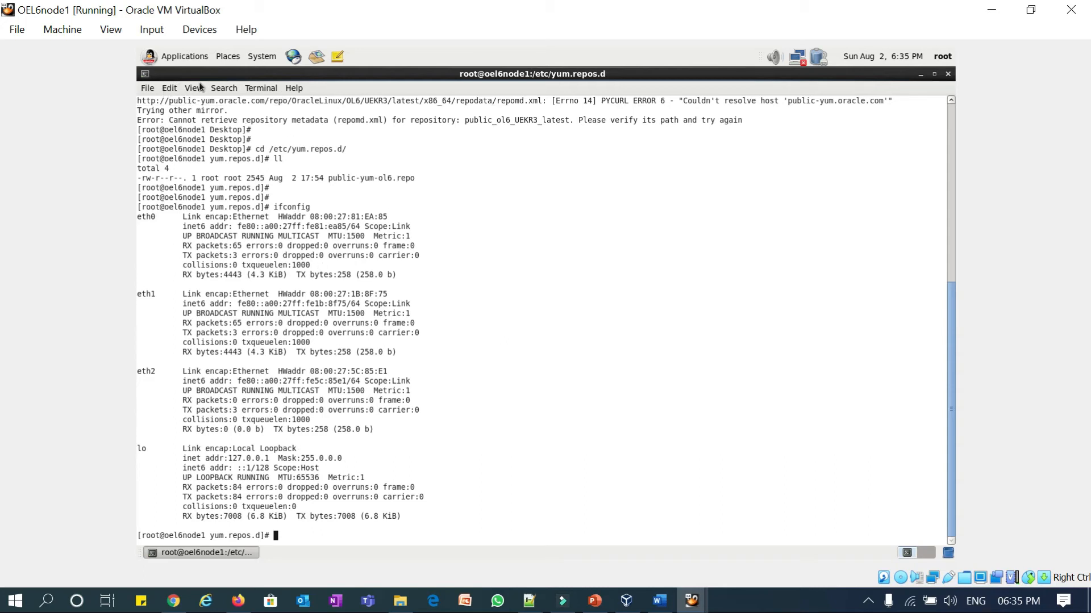
- Open Network Connections from the System menu and edit the System eth0 connection
left_click(263, 58)
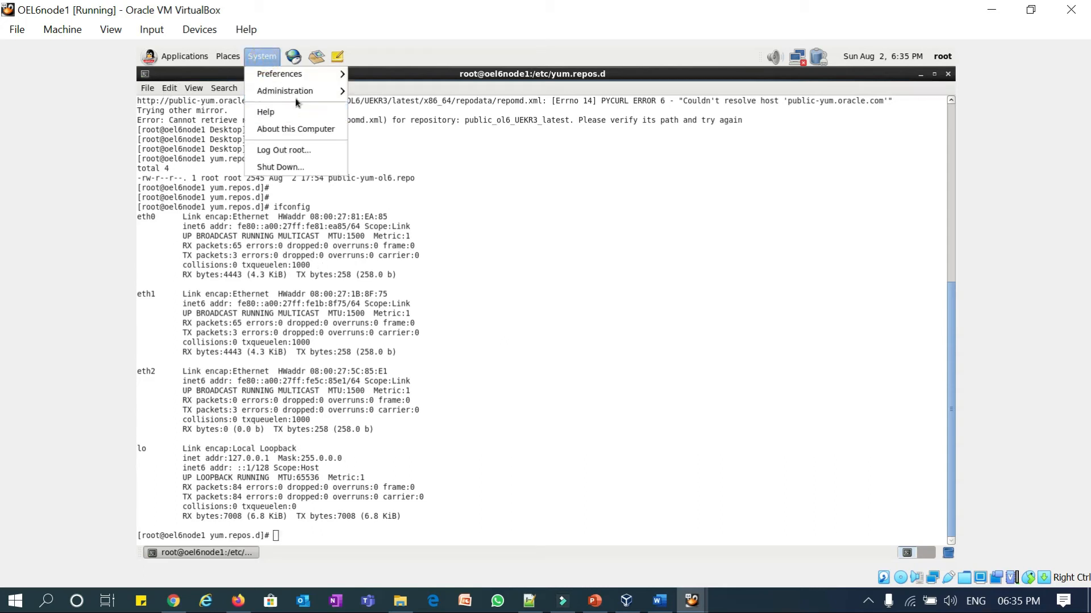
mouse_move(311, 97)
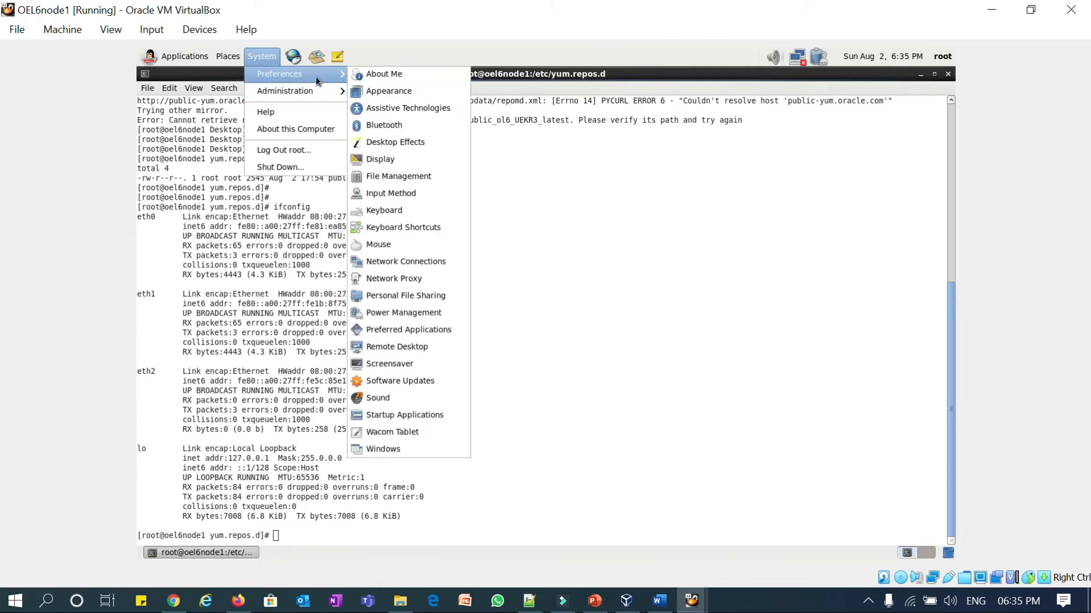
left_click(395, 263)
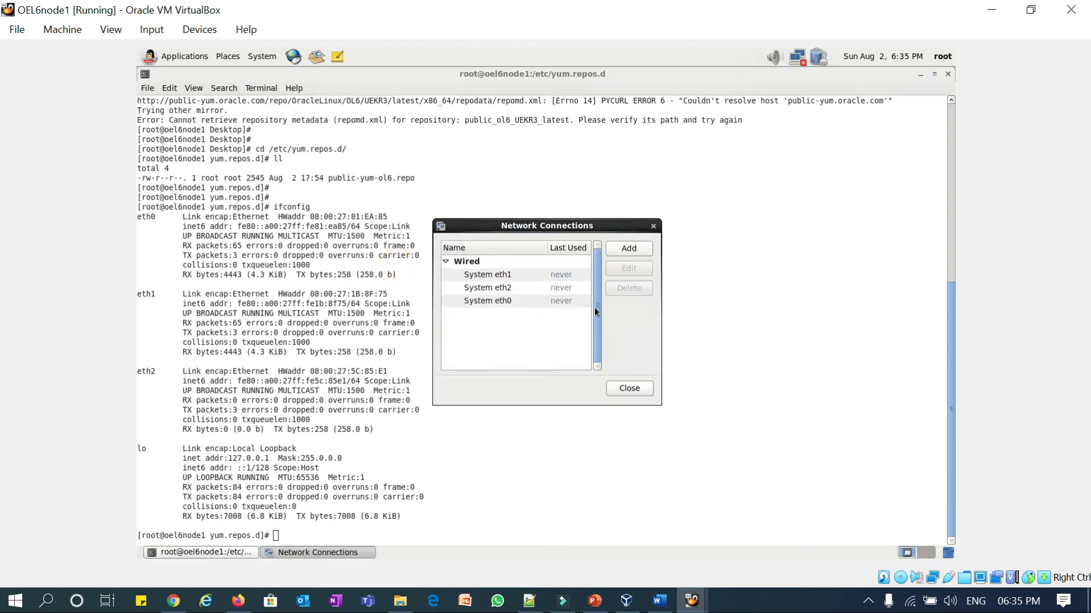
left_click(503, 276)
left_click(512, 303)
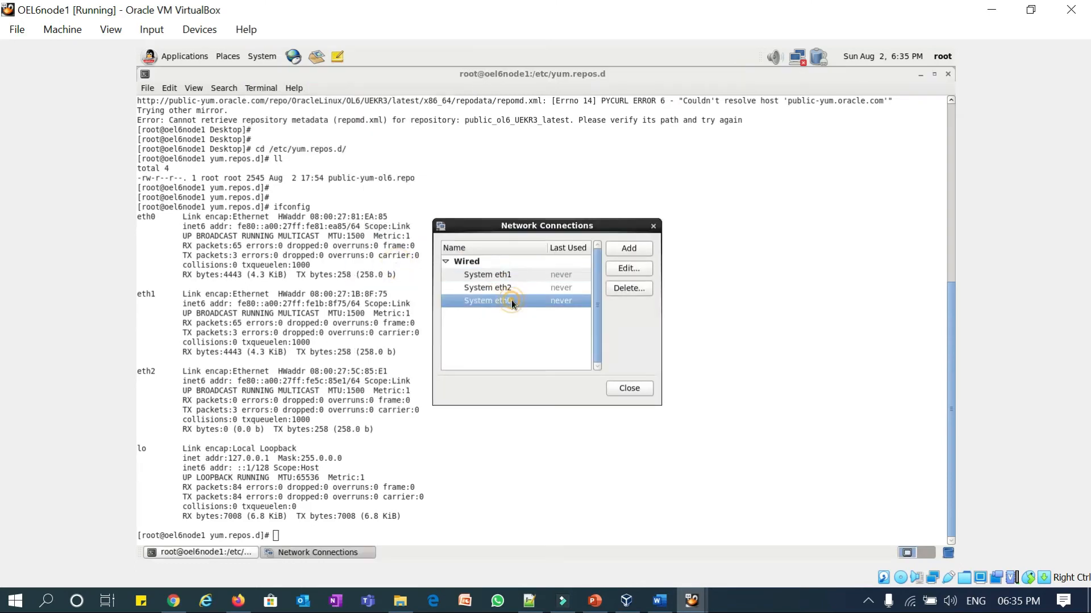
double_click(511, 302)
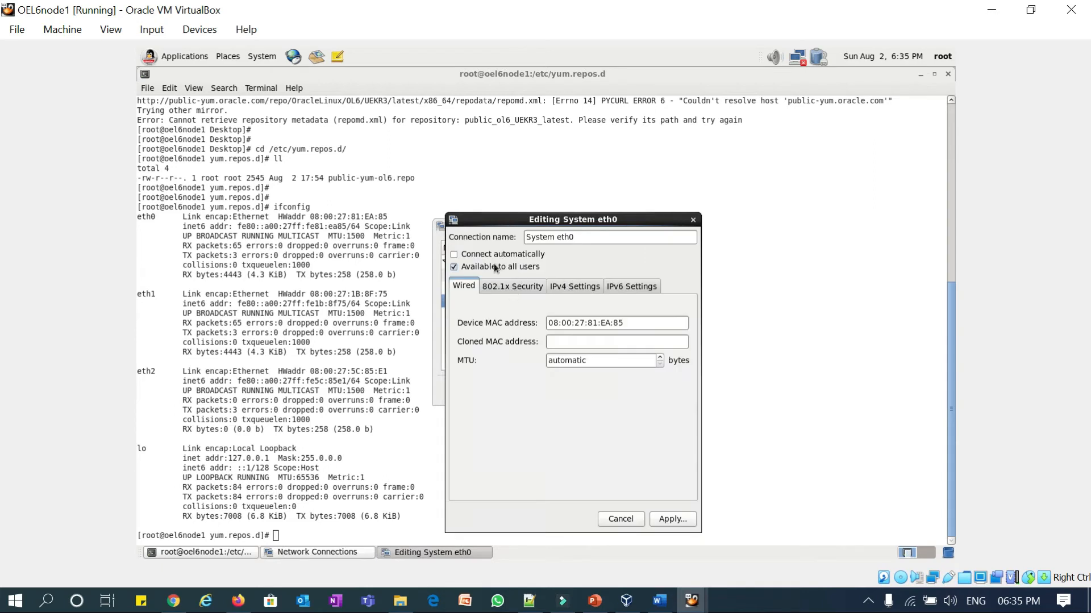
- Make eth0 connect automatically with manual IPv4 address 192.168.1.128; open host Wi-Fi properties
left_click(475, 254)
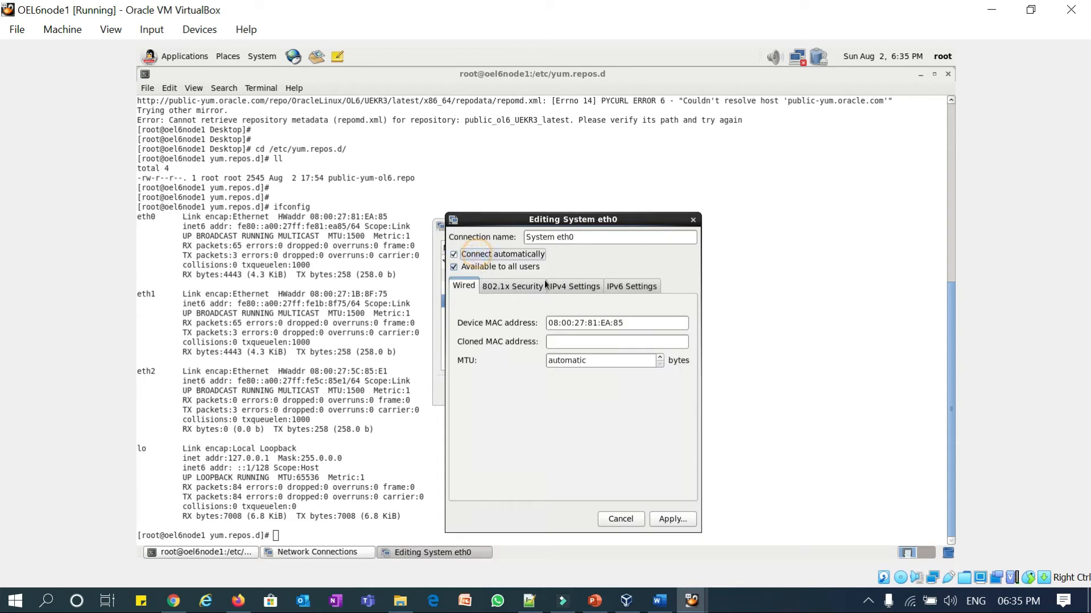
left_click(575, 287)
left_click(564, 311)
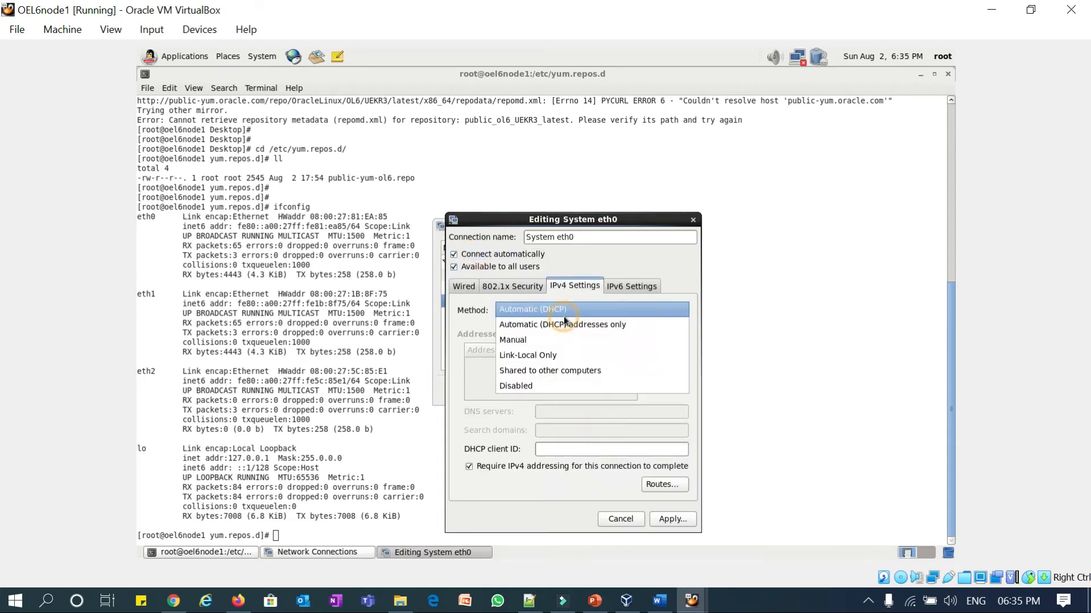
left_click(520, 341)
left_click(664, 351)
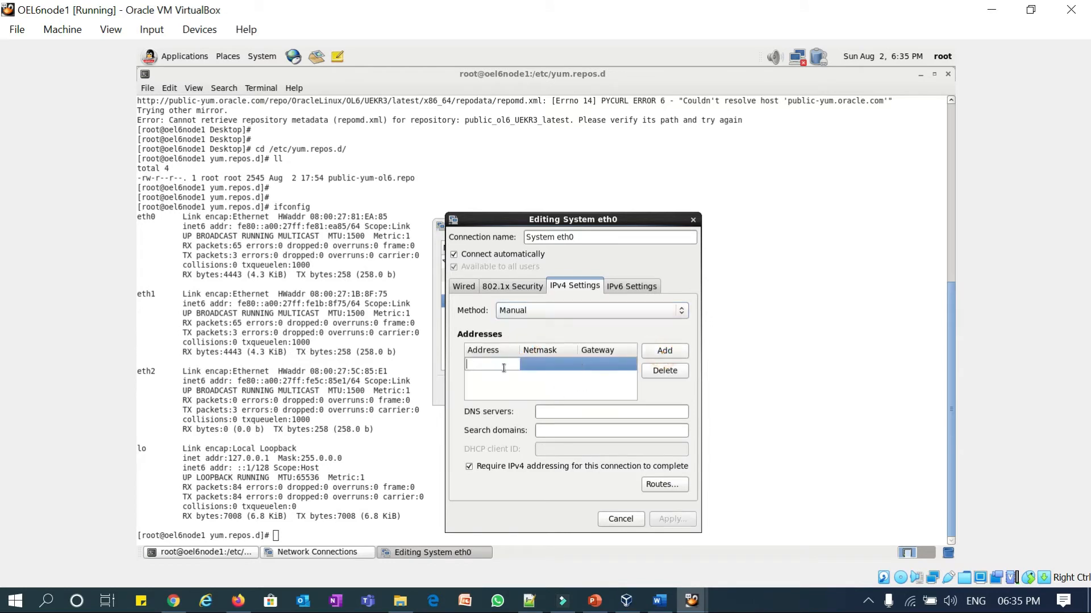
type("19")
type("2.168.1.128")
left_click(909, 601)
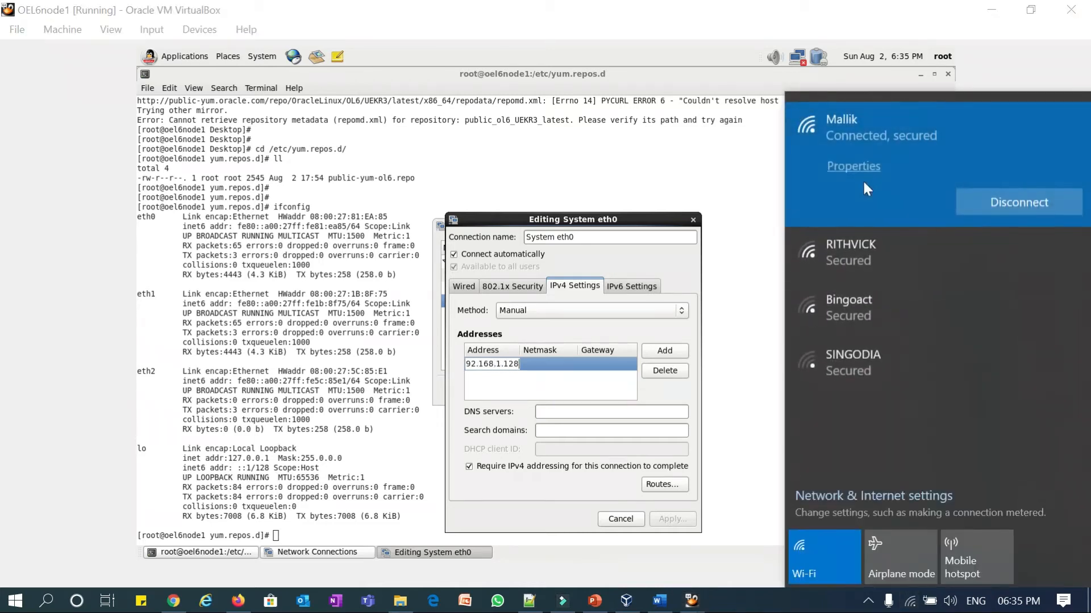
left_click(853, 166)
- Scroll the host Wi-Fi properties down to its IPv4 address, then minimize Settings
scroll(196, 367, "down", 10)
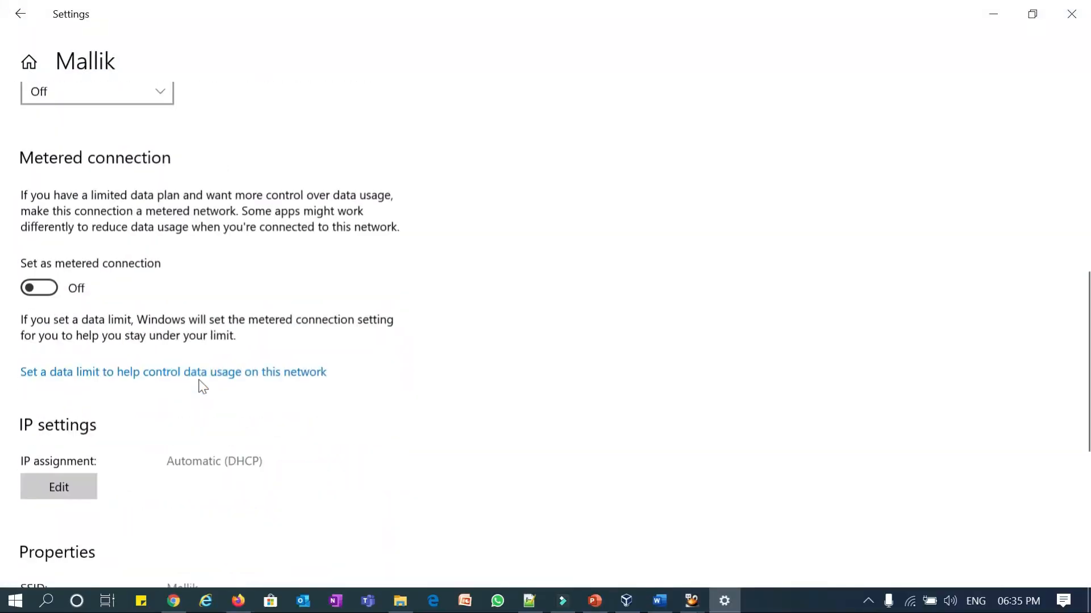
scroll(203, 387, "down", 5)
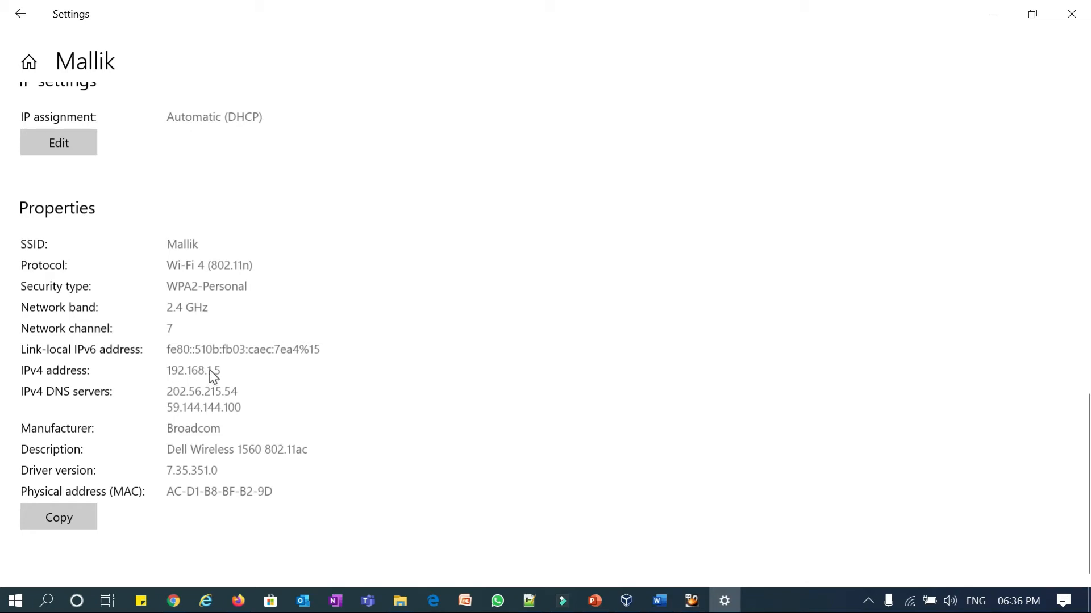
left_click(993, 14)
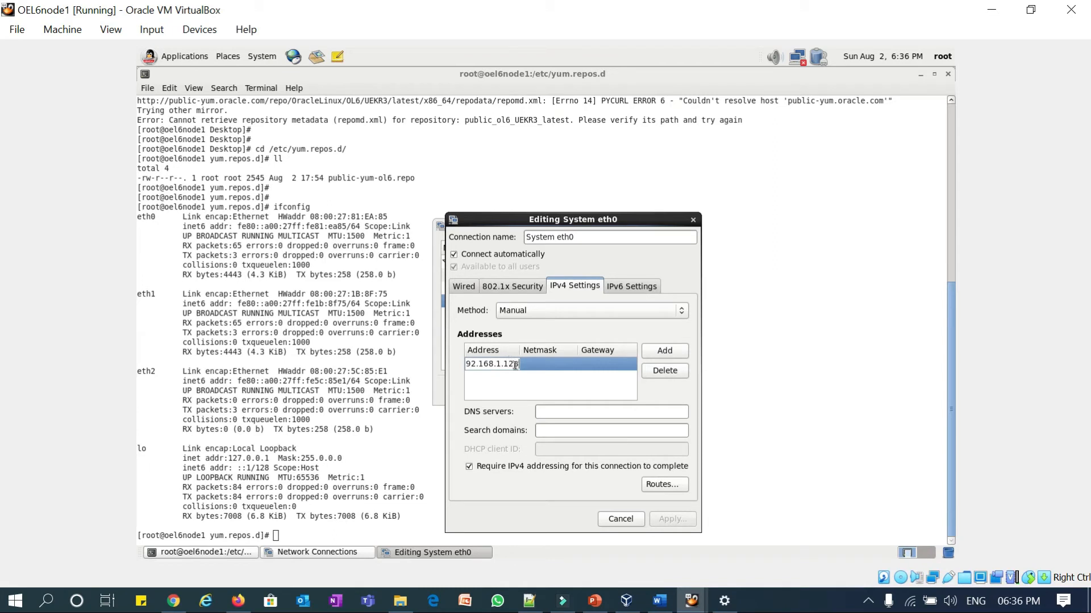
- Give the 192.168.1.128 address netmask 255.255.255.0 and apply the eth0 settings
left_click(539, 364)
type("255.255.25")
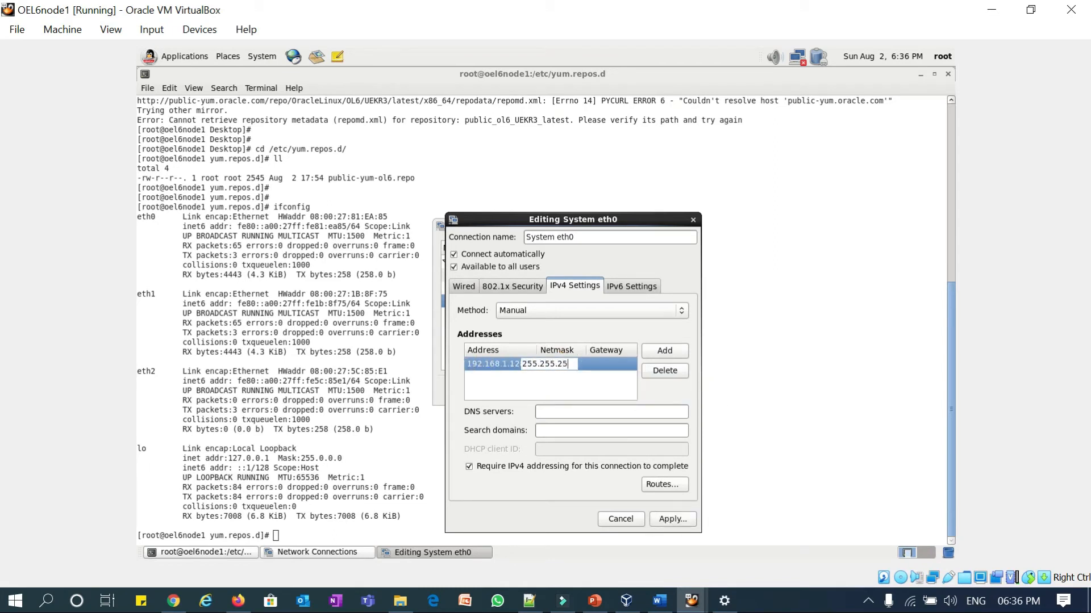
type("5.0")
key("Tab")
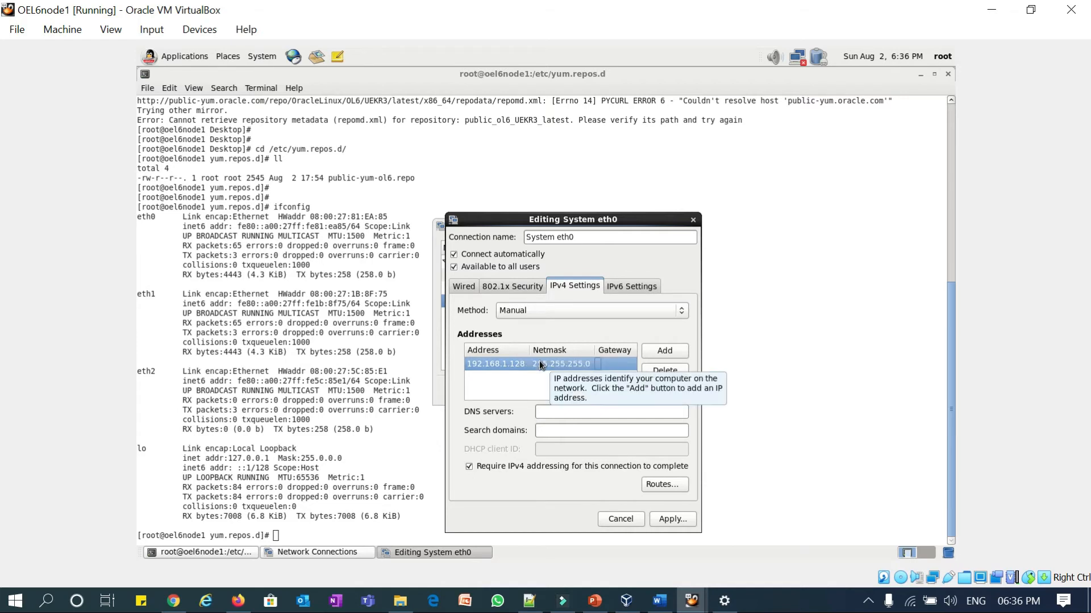
left_click(670, 519)
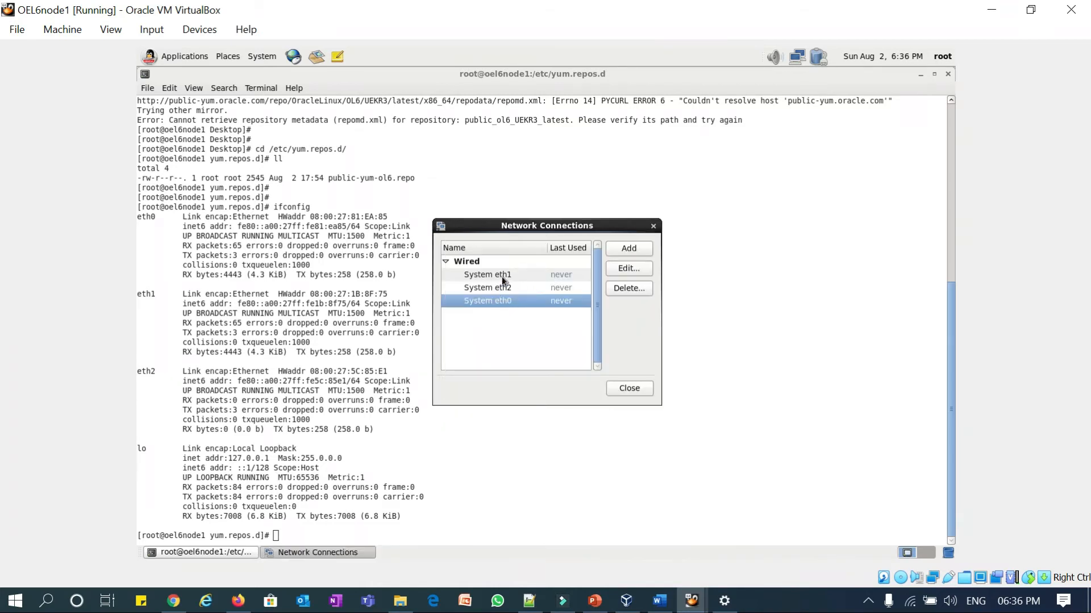
- Edit System eth1 to connect automatically with Manual IPv4 addressing
left_click(500, 275)
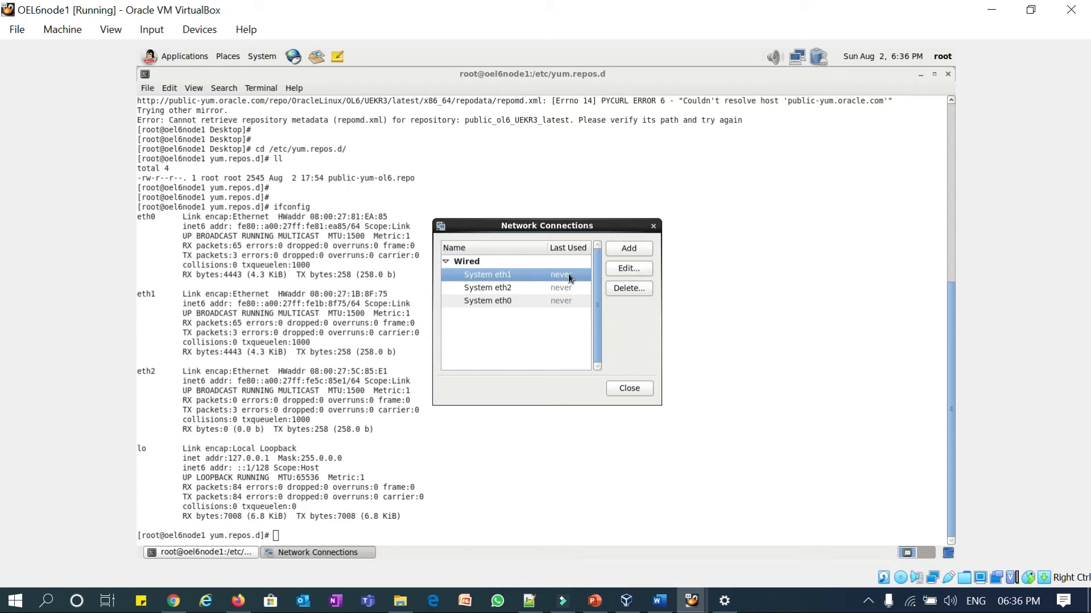
left_click(628, 269)
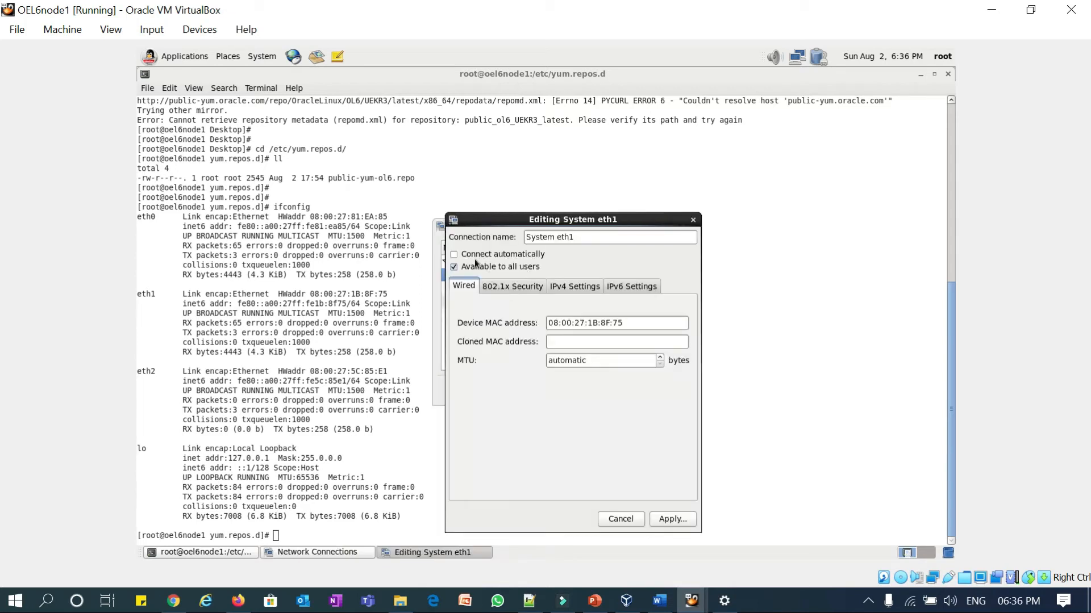
left_click(454, 255)
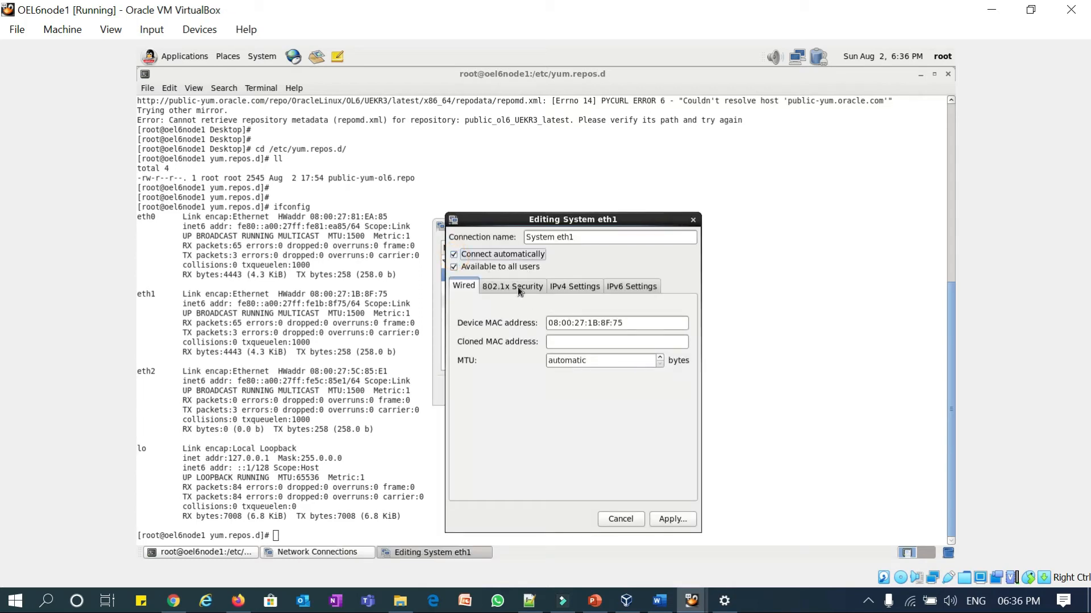
left_click(570, 286)
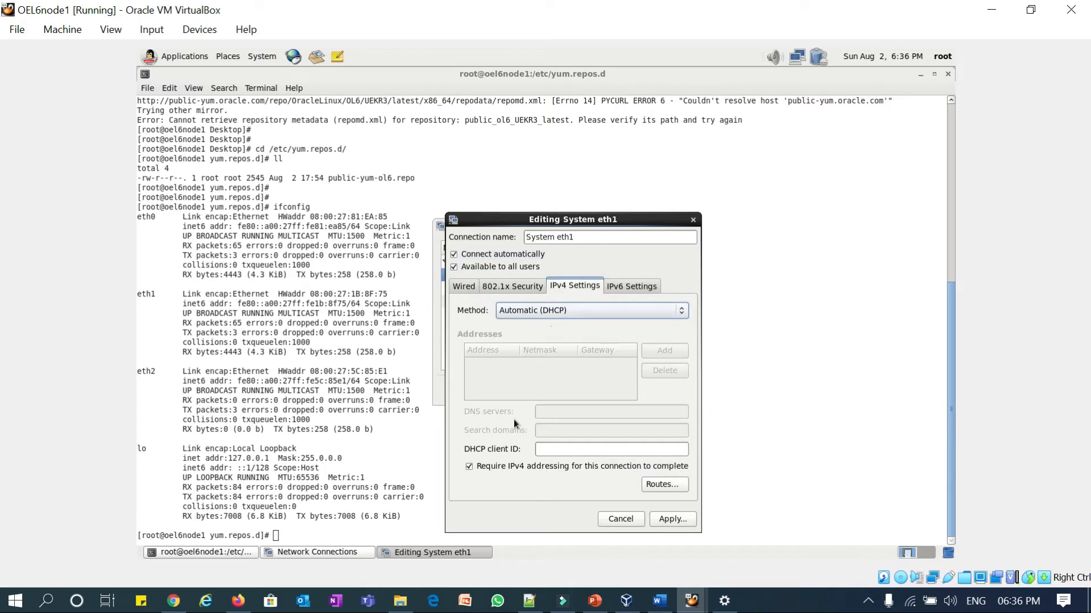
left_click(566, 315)
left_click(517, 344)
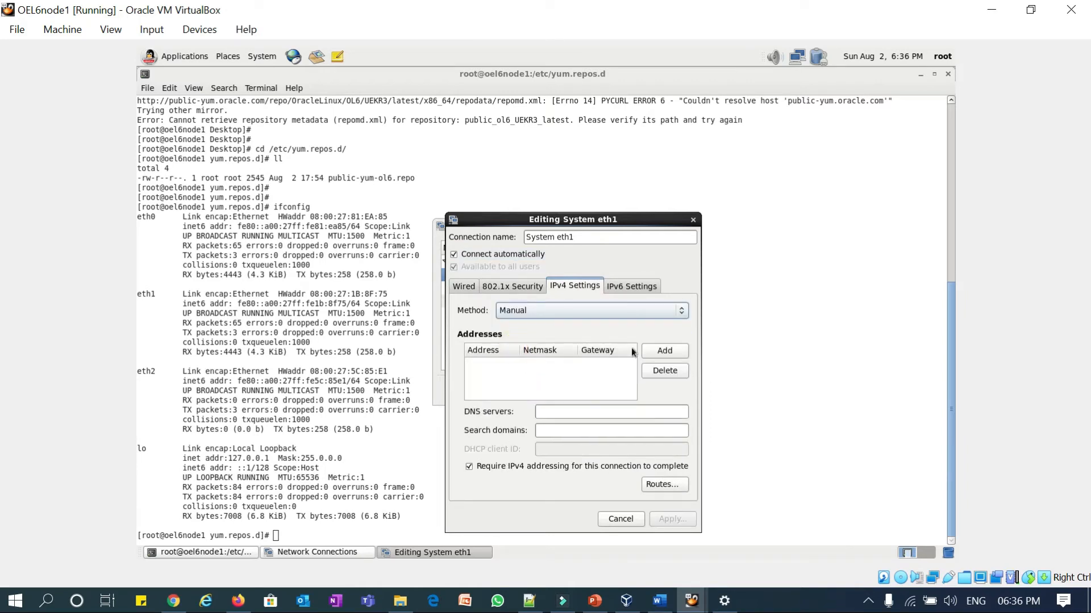
- Add address 192.168.2.128 with netmask 255.255.255.0 and apply the eth1 settings
left_click(662, 351)
type("19")
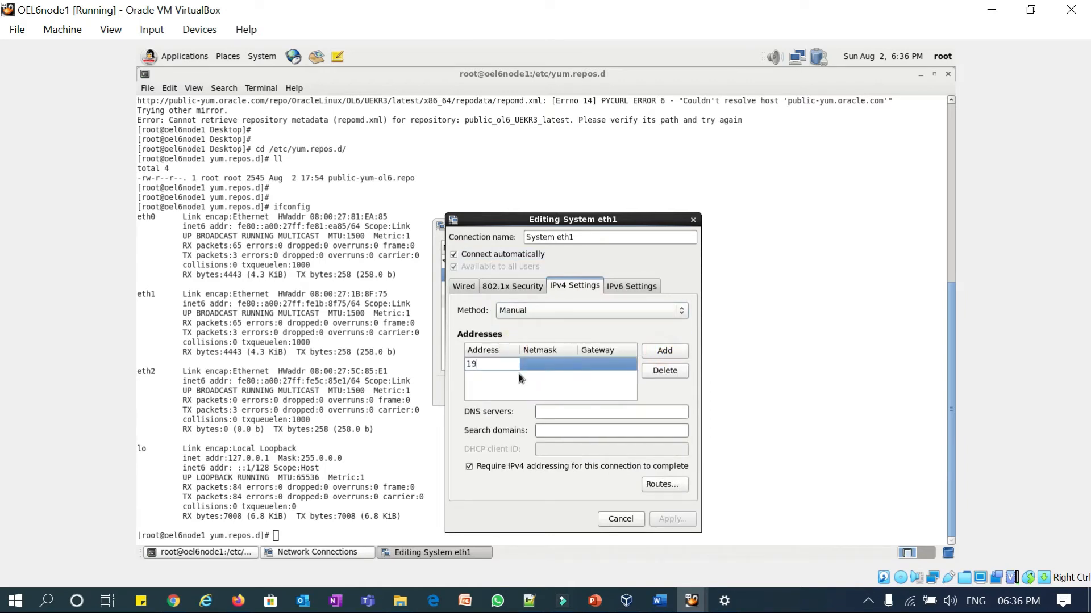
type("2.168.2.128")
key("Tab")
type("24")
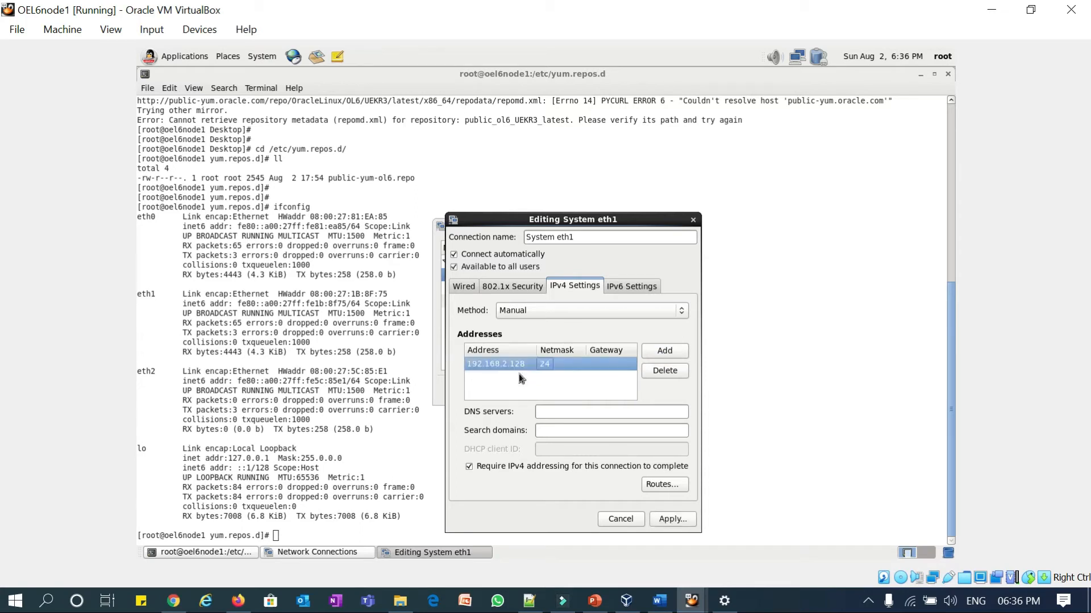
key("Tab")
type("255")
key("BackSpace")
key("BackSpace")
key("BackSpace")
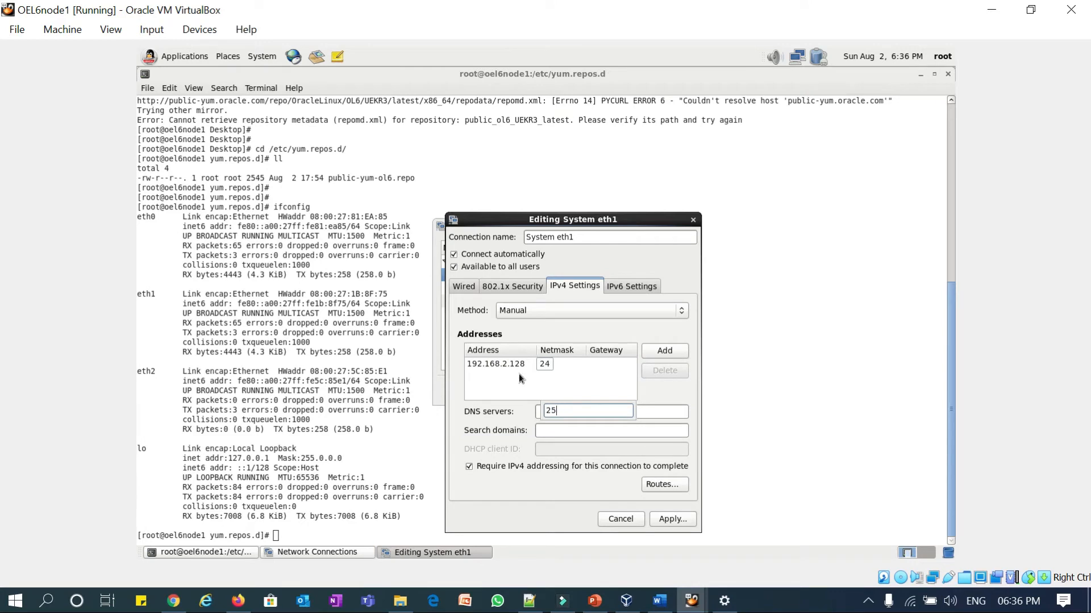
left_click(551, 368)
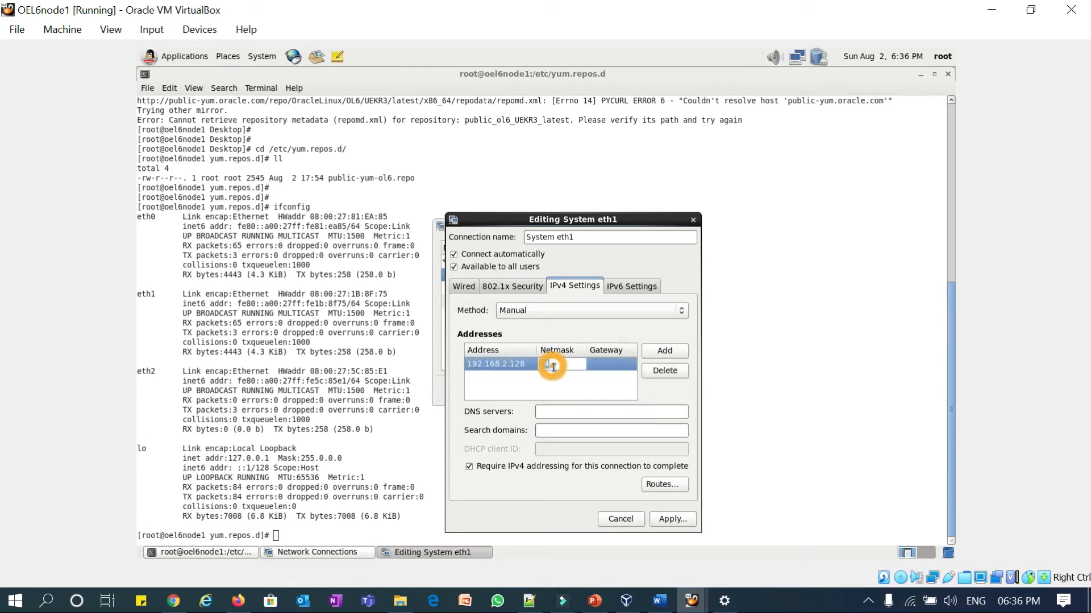
left_click(551, 365)
type("255.255.")
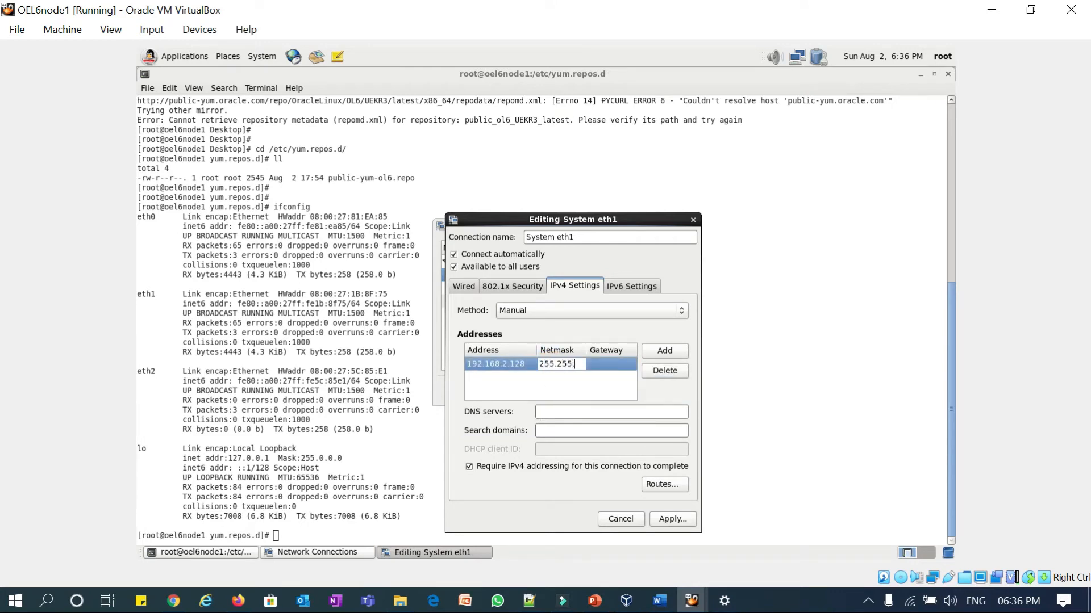
type("255.0")
key("Tab")
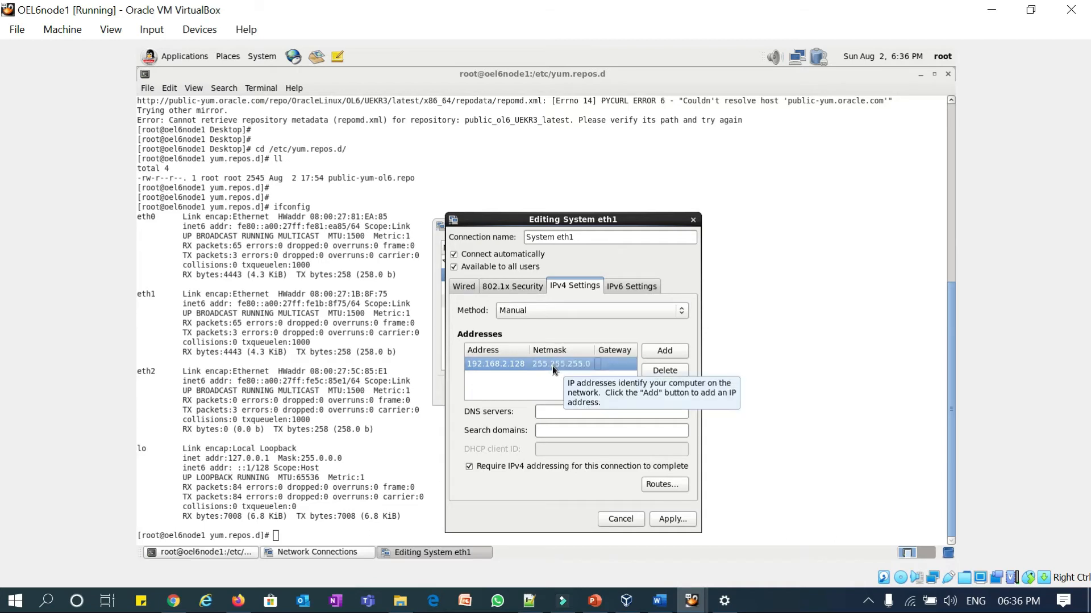
left_click(672, 519)
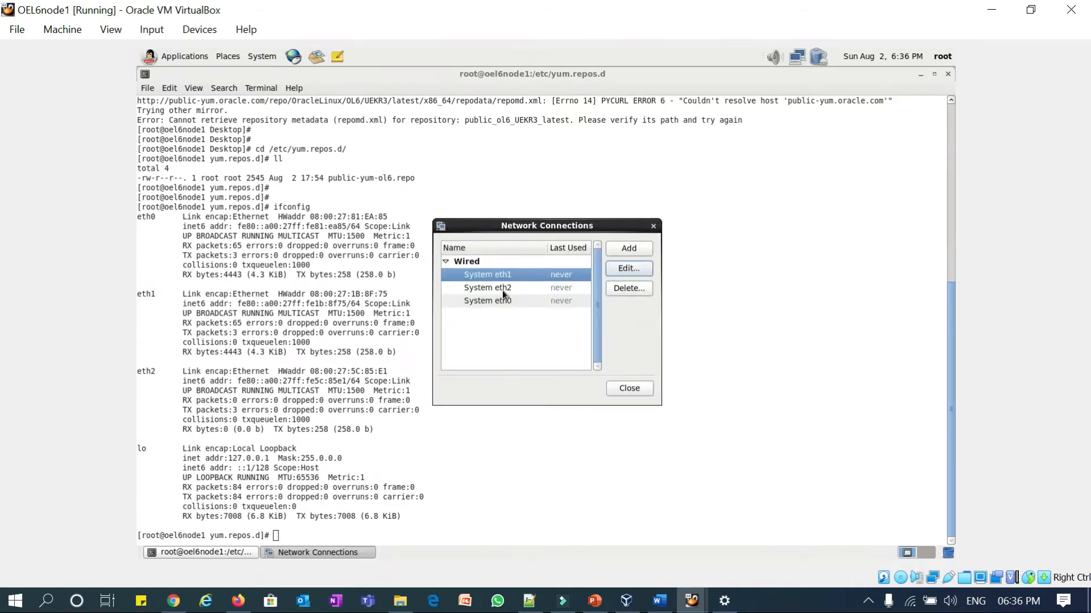
- Set System eth2 to connect automatically and save it
left_click(504, 290)
left_click(623, 268)
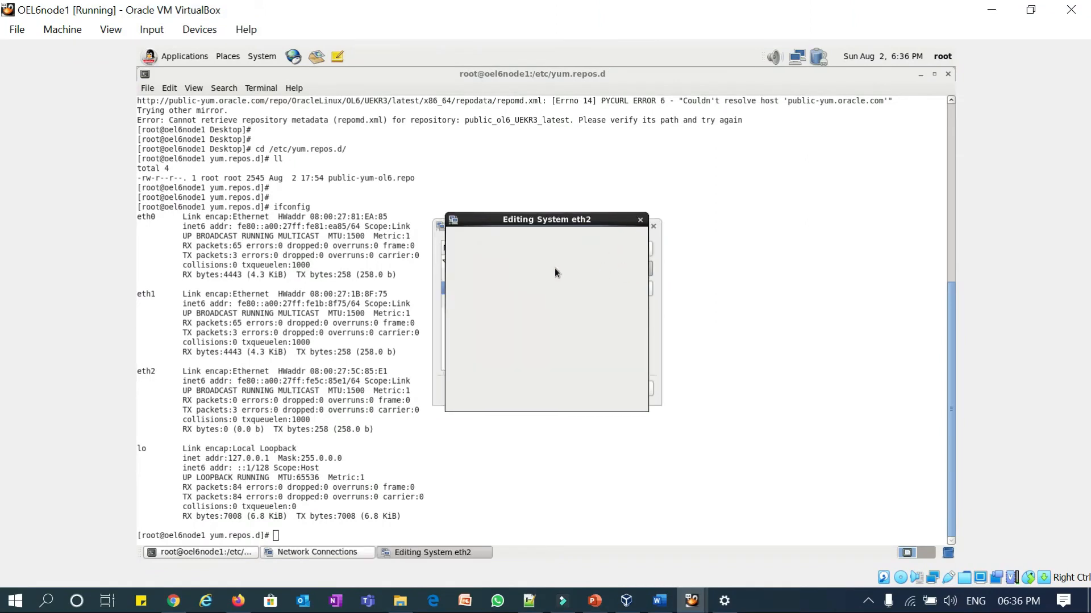
left_click(491, 255)
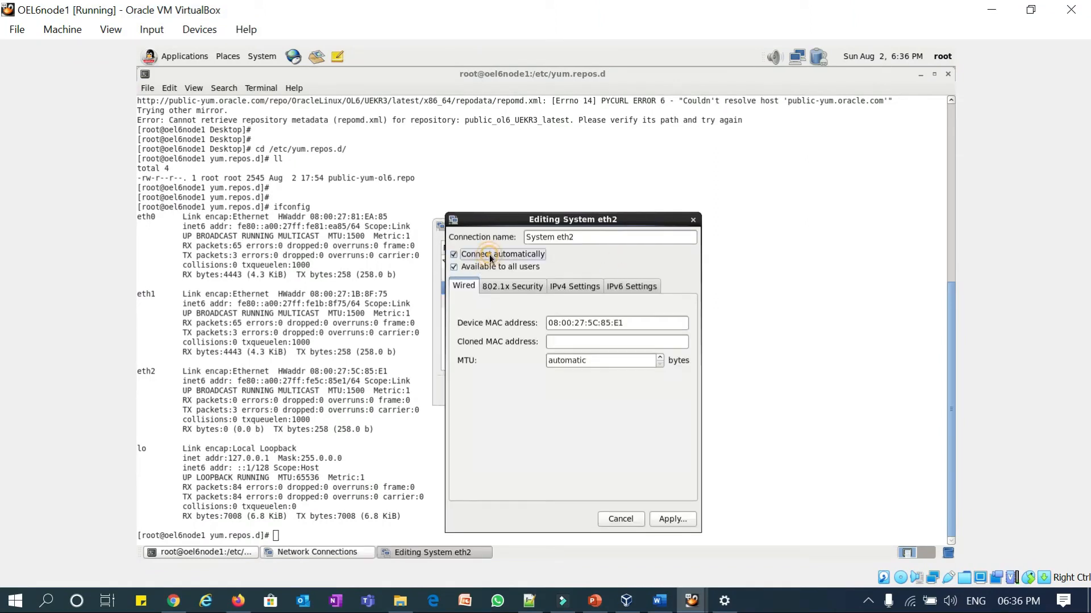
left_click(565, 287)
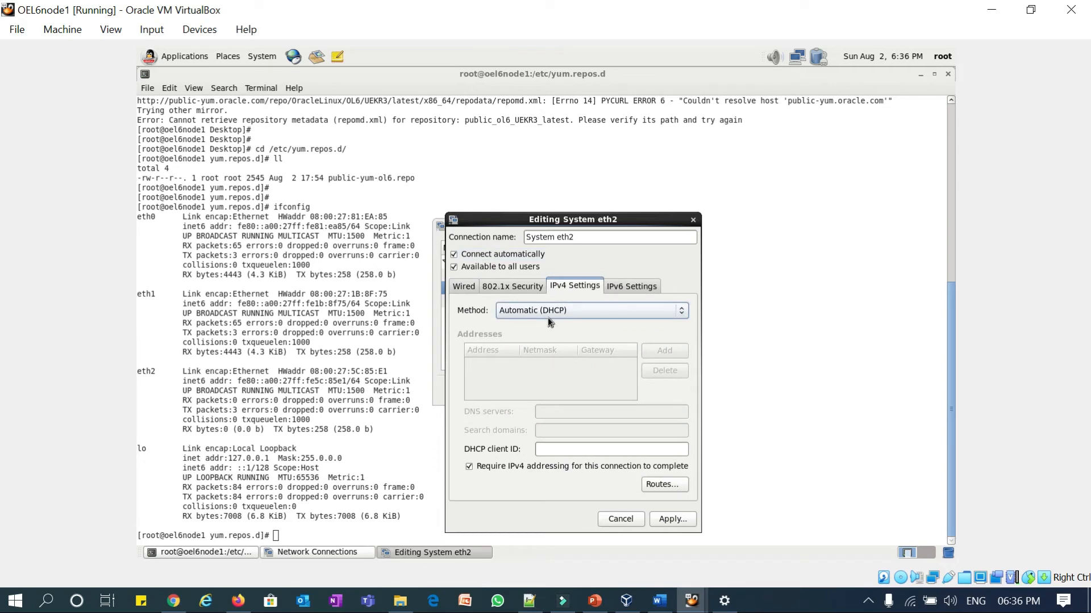
left_click(668, 520)
- Close Network Connections and return focus to the root terminal
left_click(694, 470)
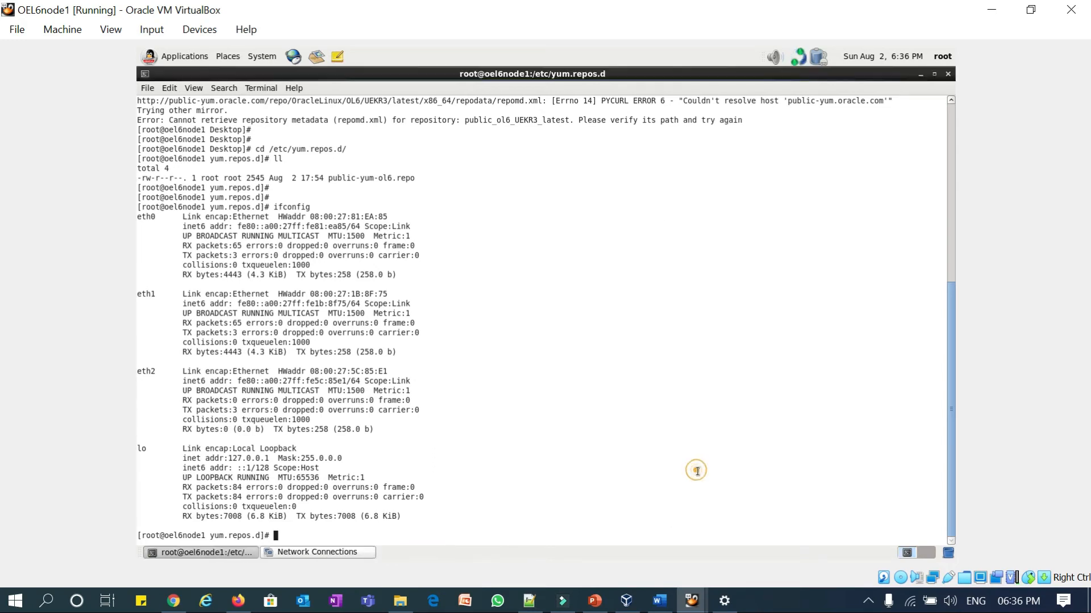
key("alt+Tab")
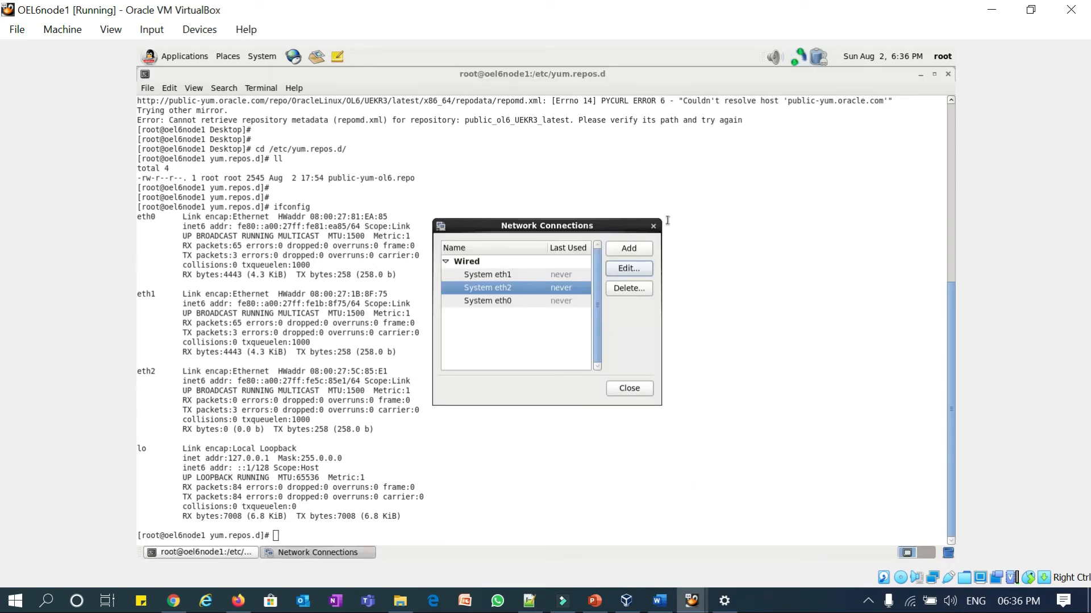
left_click(656, 223)
left_click(662, 289)
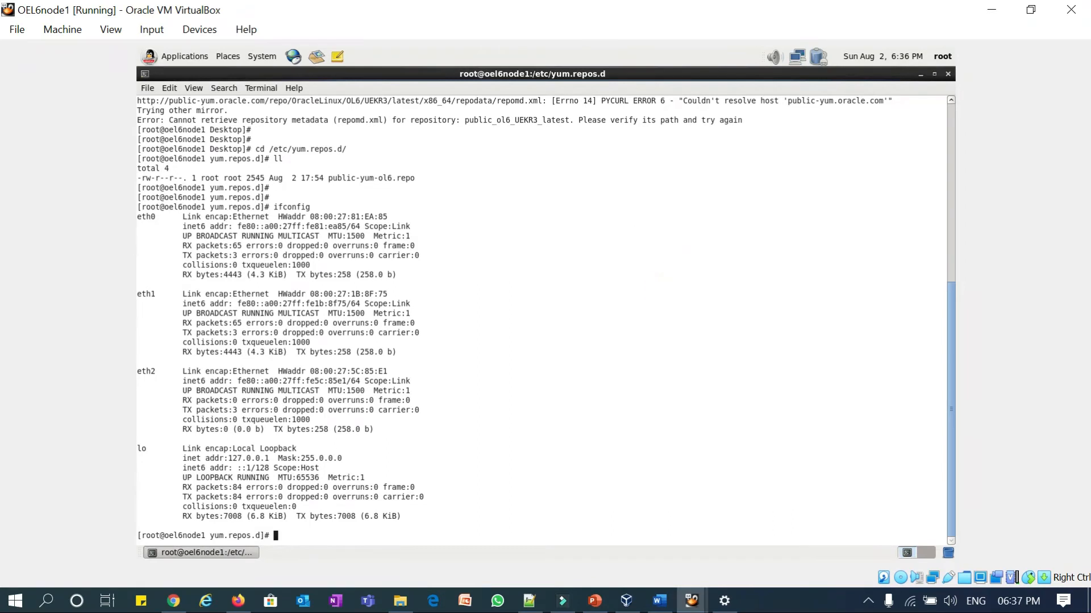
- Restart networking and confirm eth0 192.168.1.128, eth1 192.168.2.128 and eth2 10.0.4.15
type("service network restart")
key("Return")
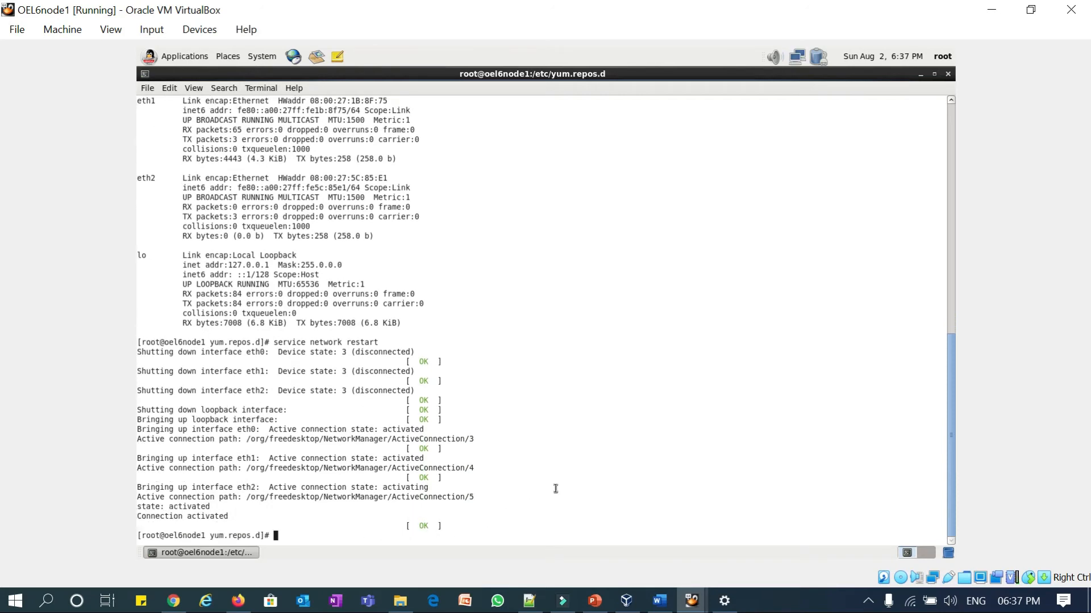
type("config")
key("Return")
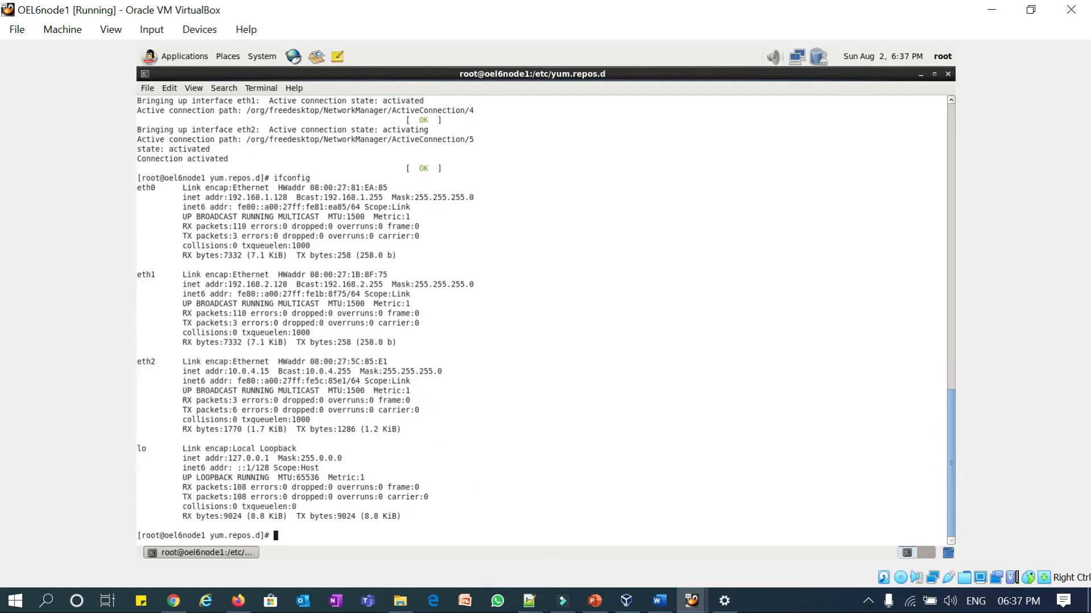
left_click_drag(232, 196, 293, 197)
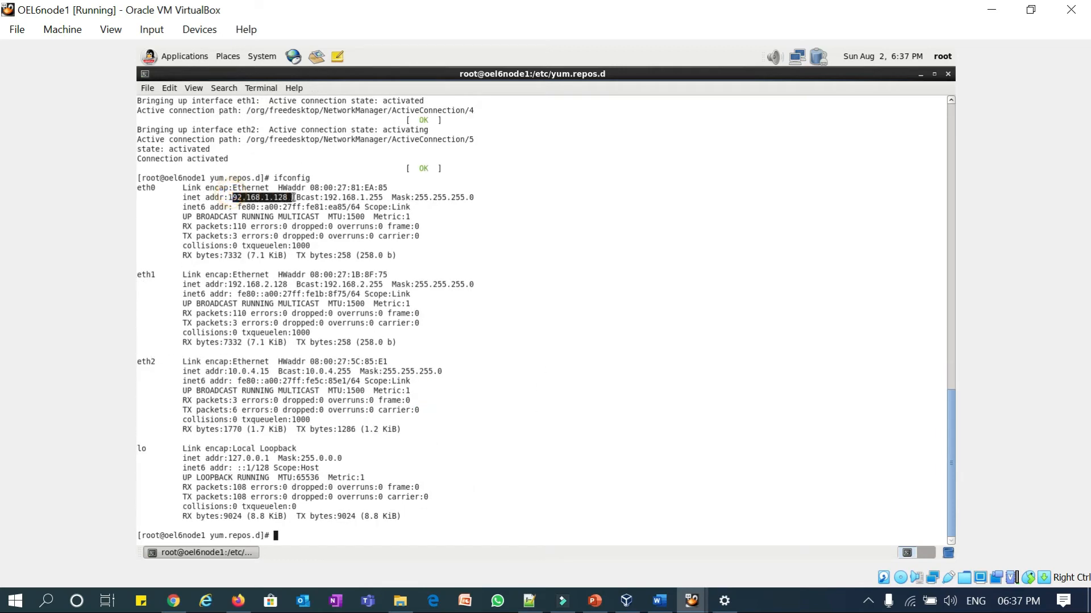
left_click_drag(230, 285, 290, 279)
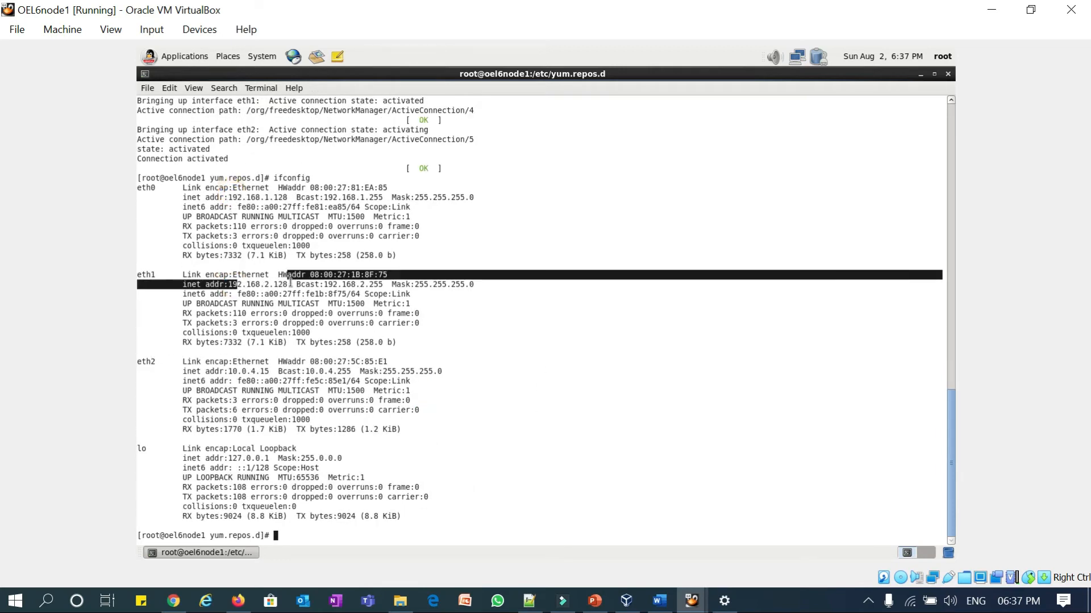
left_click_drag(229, 371, 262, 373)
left_click(334, 374)
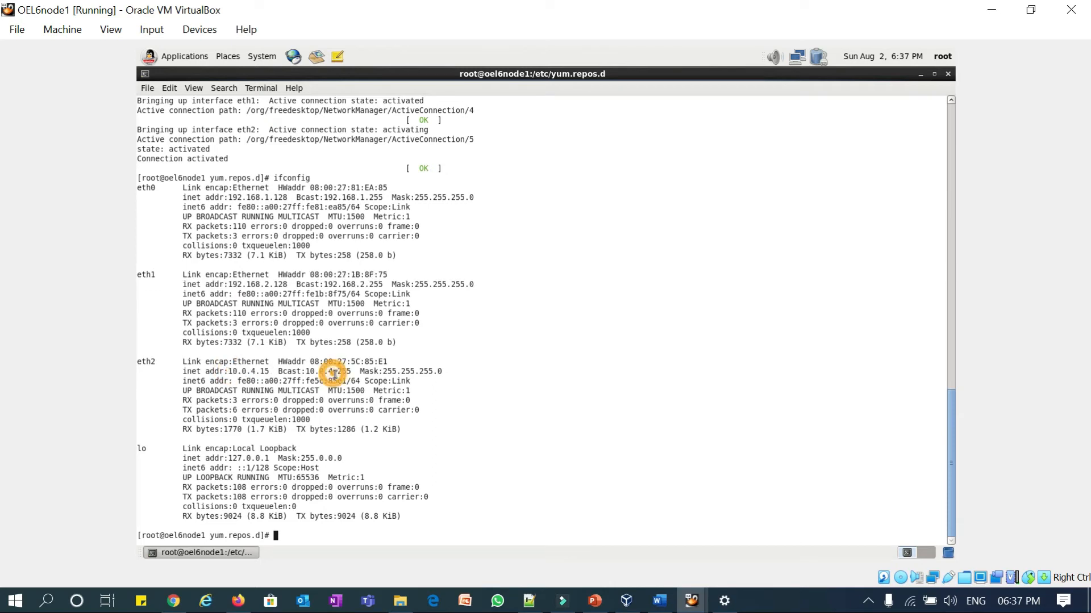
- Ping google.com, stopping after four replies with 0% packet loss
type("ping ")
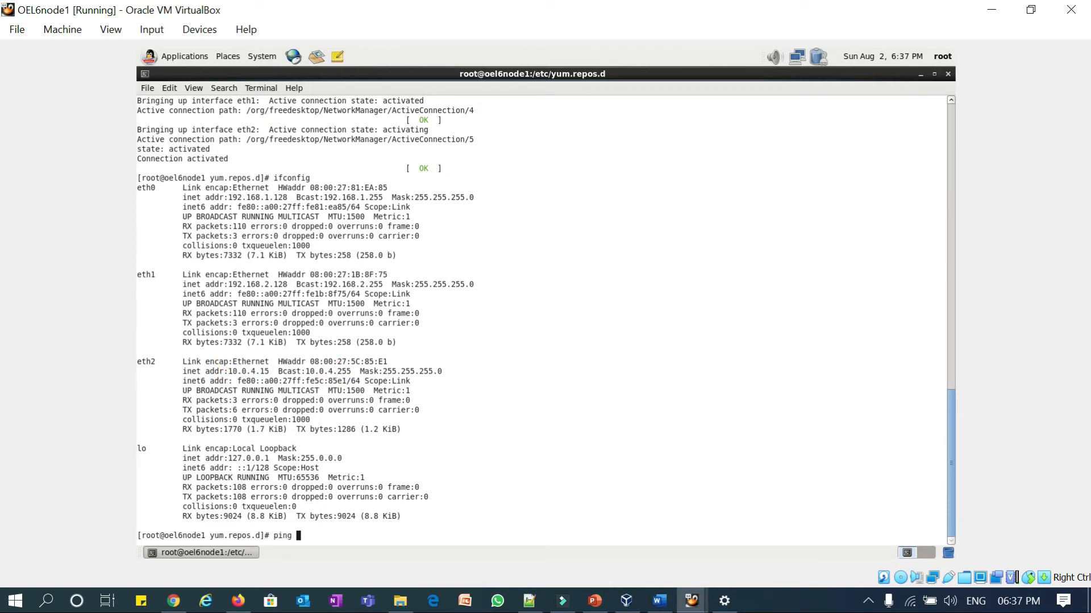
type("google.com")
key("Return")
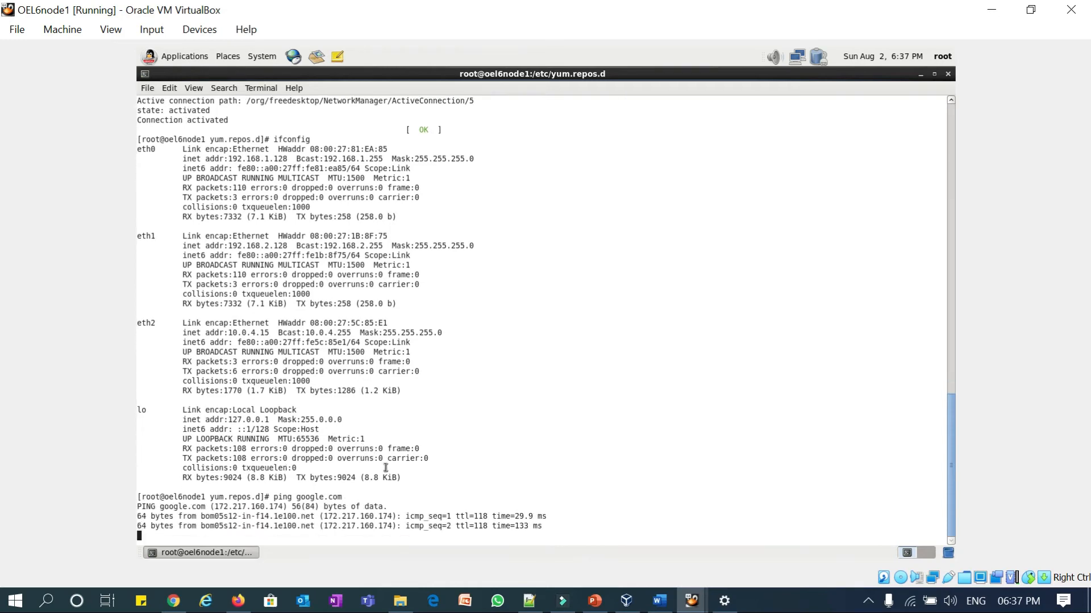
key("ctrl+c")
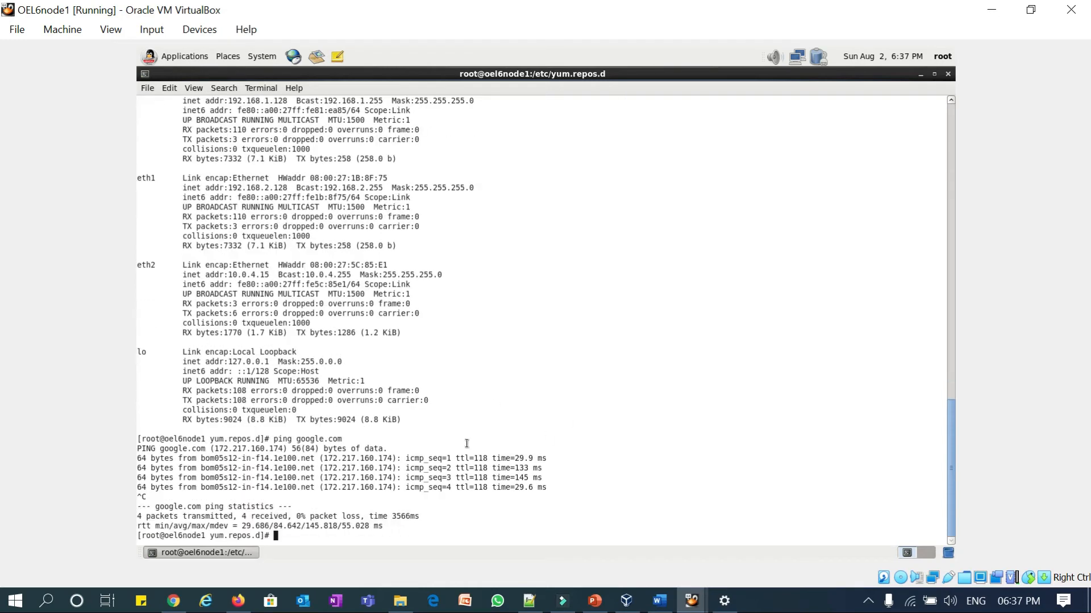
left_click(594, 600)
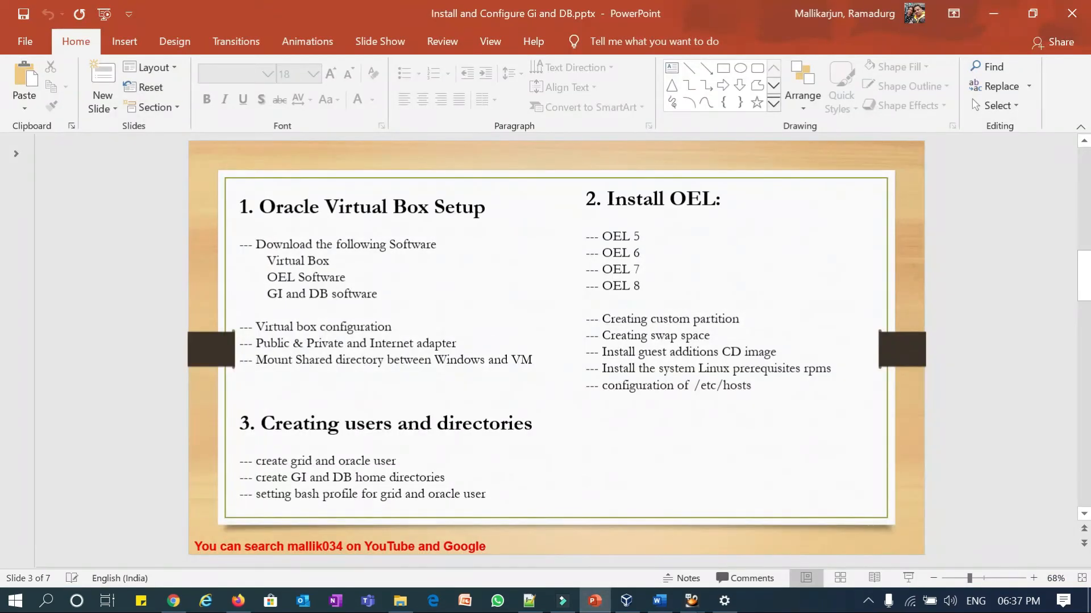
- Copy the selected yum install commands from the new 197 notes, then return to the OEL6node1 root terminal
left_click(529, 600)
right_click(228, 148)
left_click(264, 178)
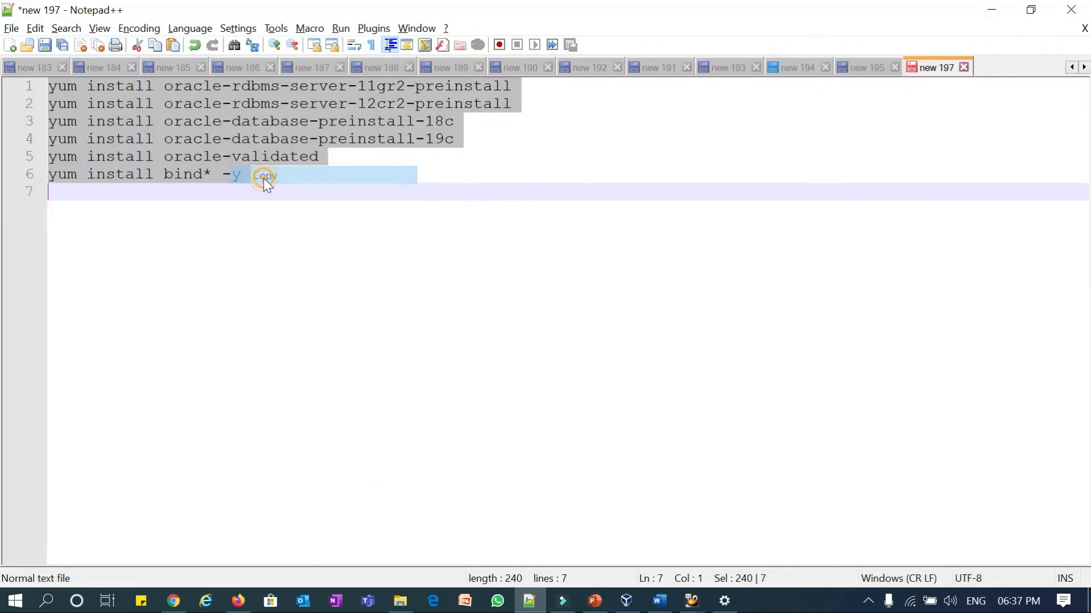
left_click(991, 10)
left_click(699, 317)
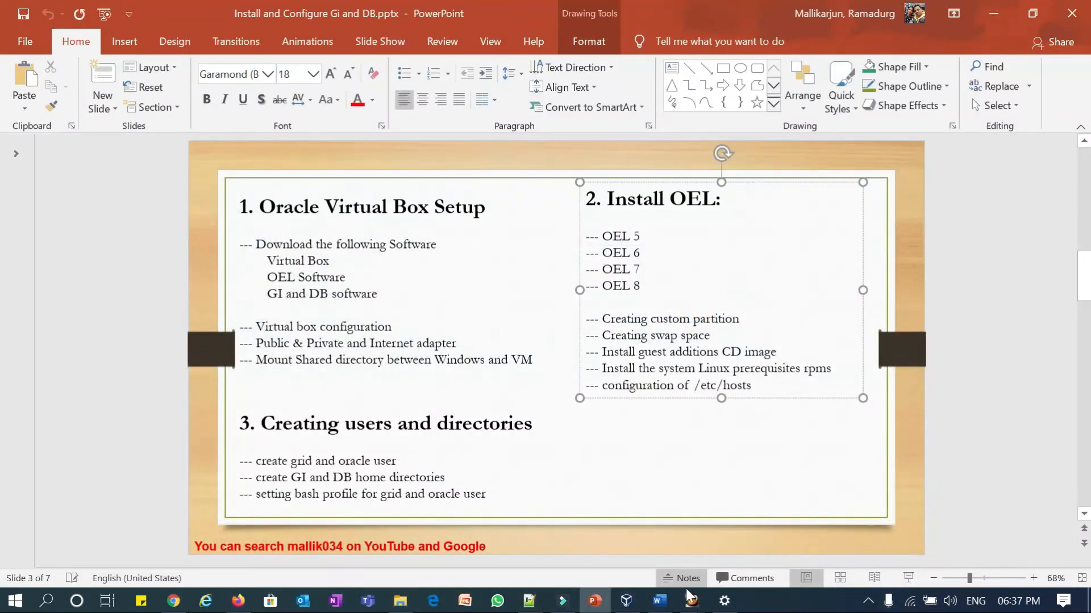
left_click(733, 548)
key("Return")
key("Return")
key("Return")
key("Return")
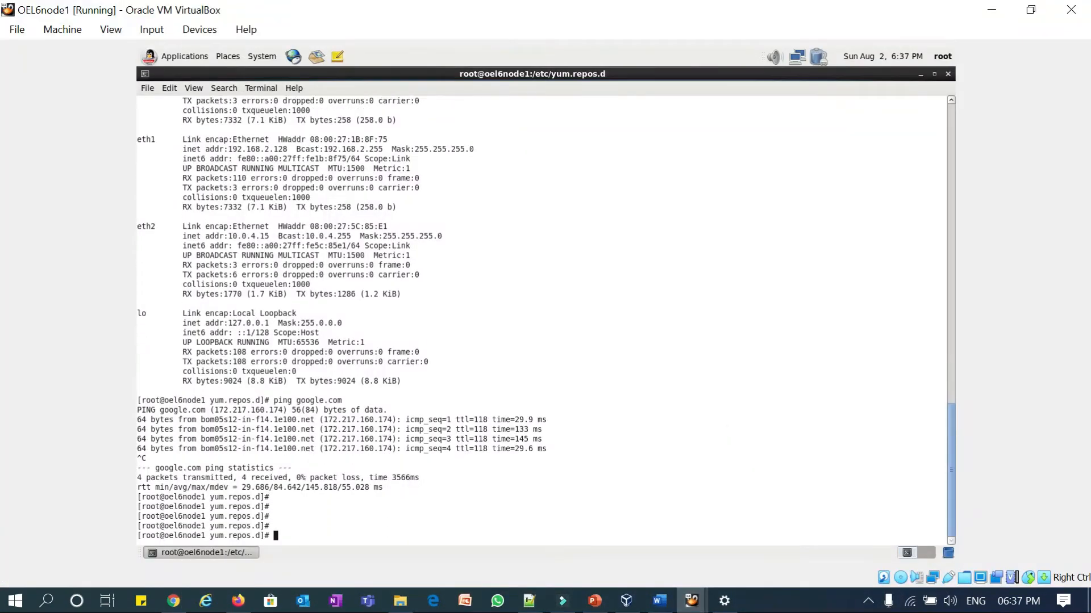
- Paste the copied yum install commands at the guest prompt and run them
key("ctrl+shift+v")
key("Return")
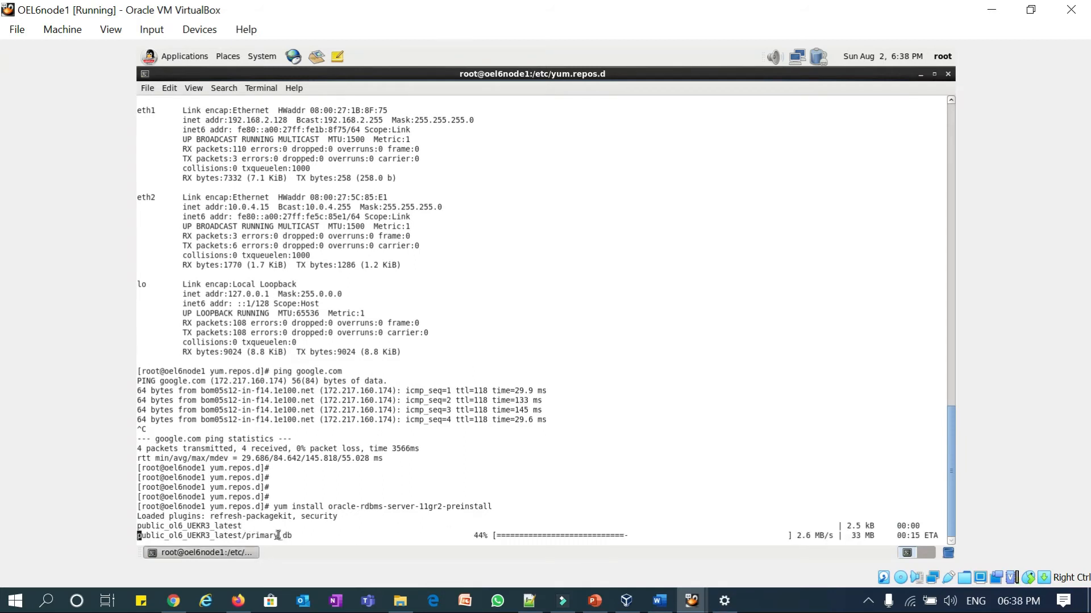
left_click(538, 609)
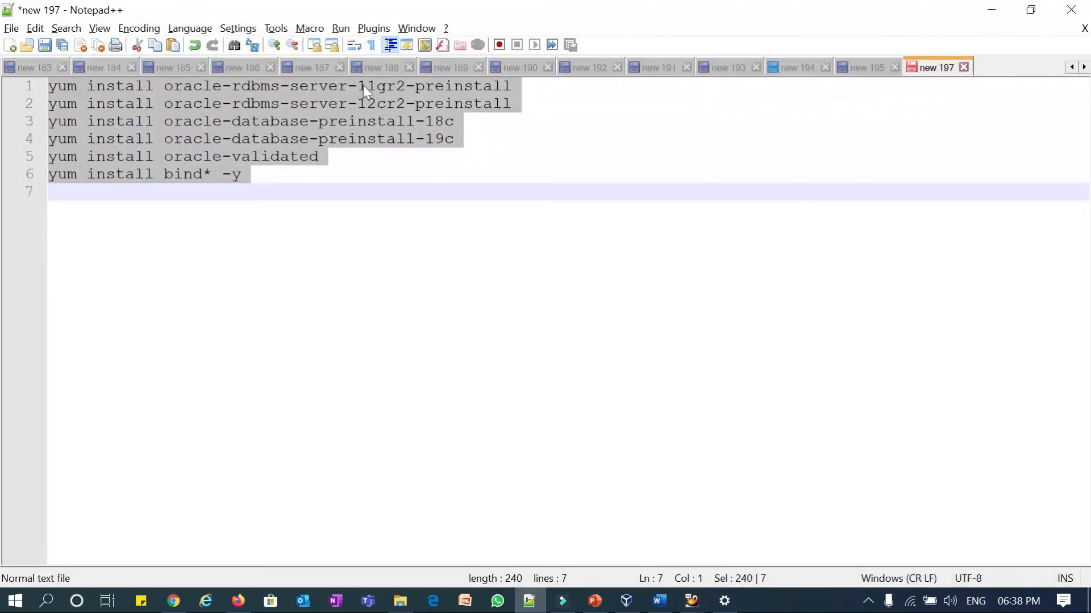
- Highlight rdbms-server-11gr2, the version parts and oracle-validated in the notes, then minimize Notepad++
left_click(364, 86)
left_click_drag(232, 87, 434, 123)
left_click_drag(367, 139, 424, 139)
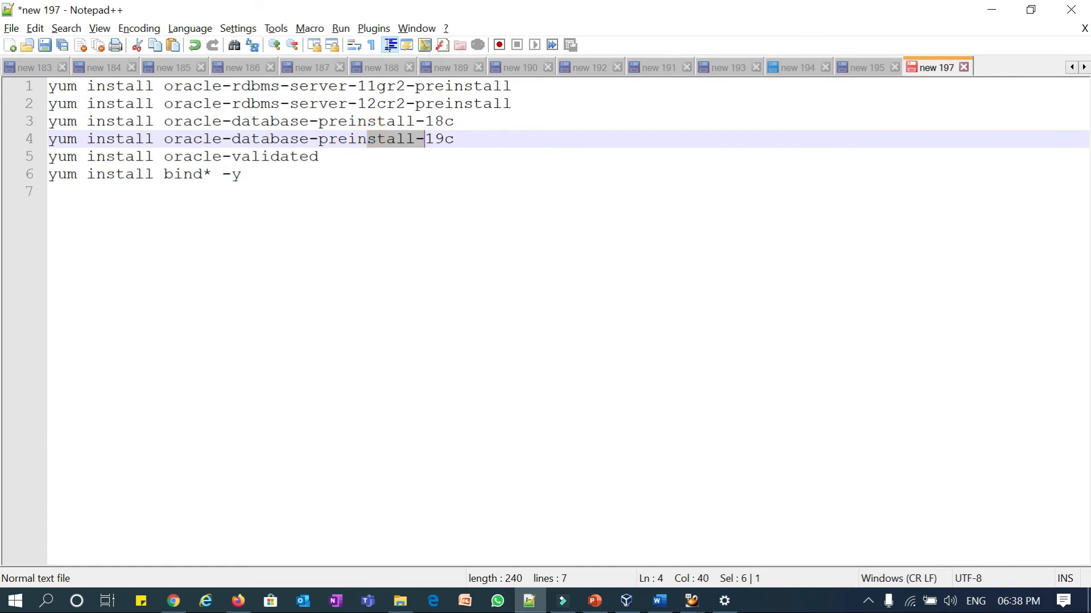
left_click_drag(319, 157, 169, 161)
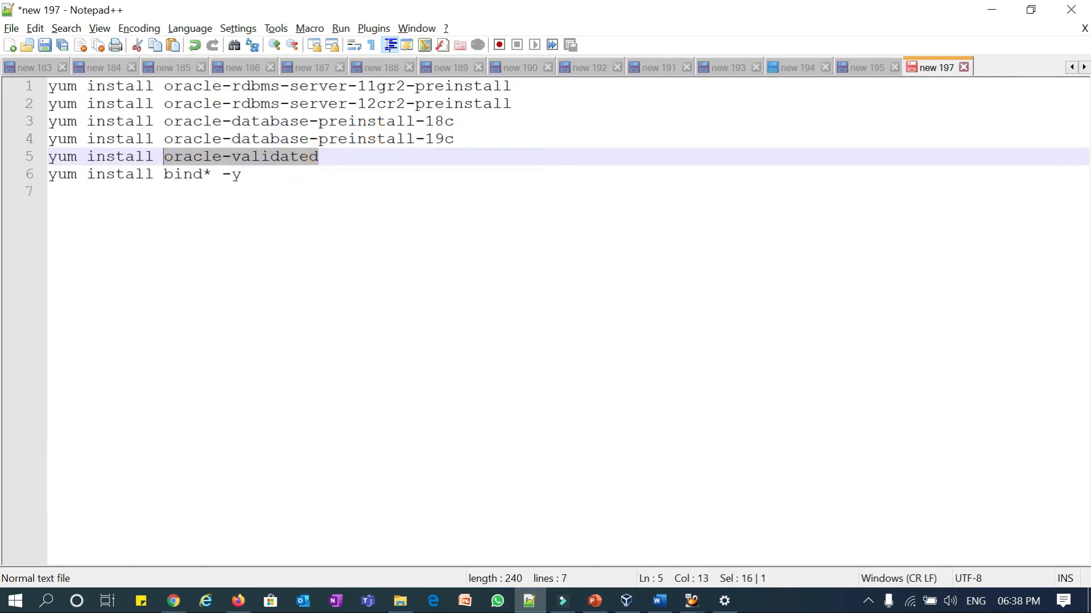
left_click(243, 174)
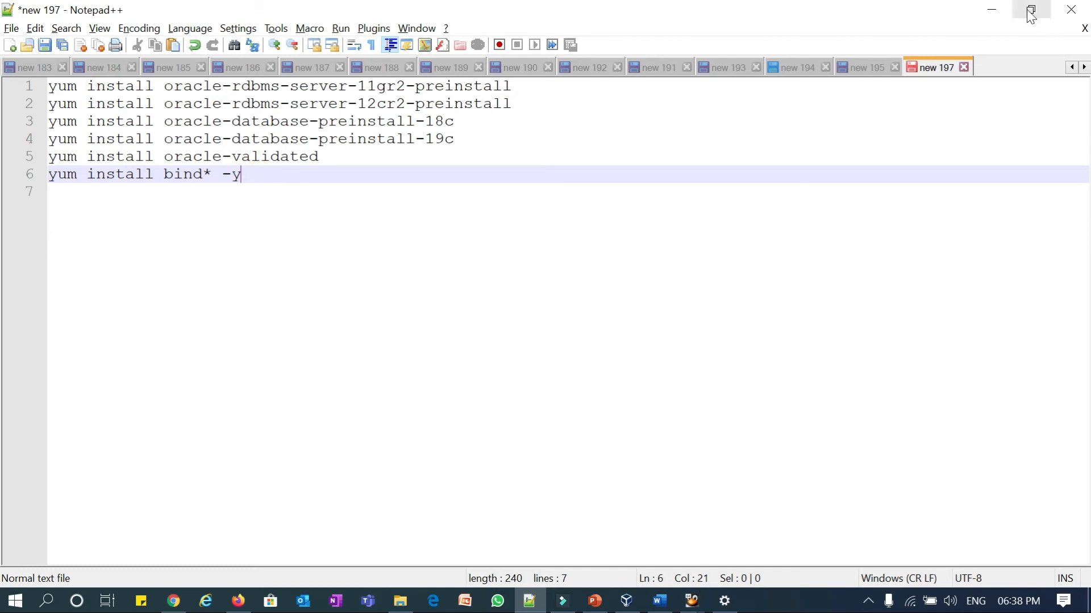
left_click(991, 10)
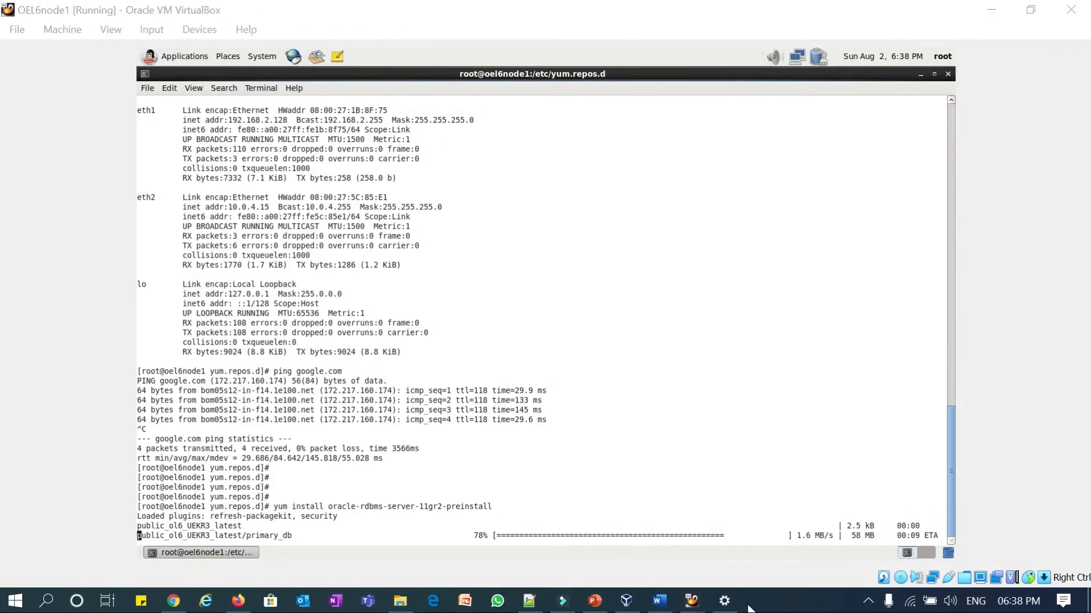
- Wait while yum skips the unavailable 11gr2 and 12cr2 packages and resolves 18c dependencies
key("alt+f")
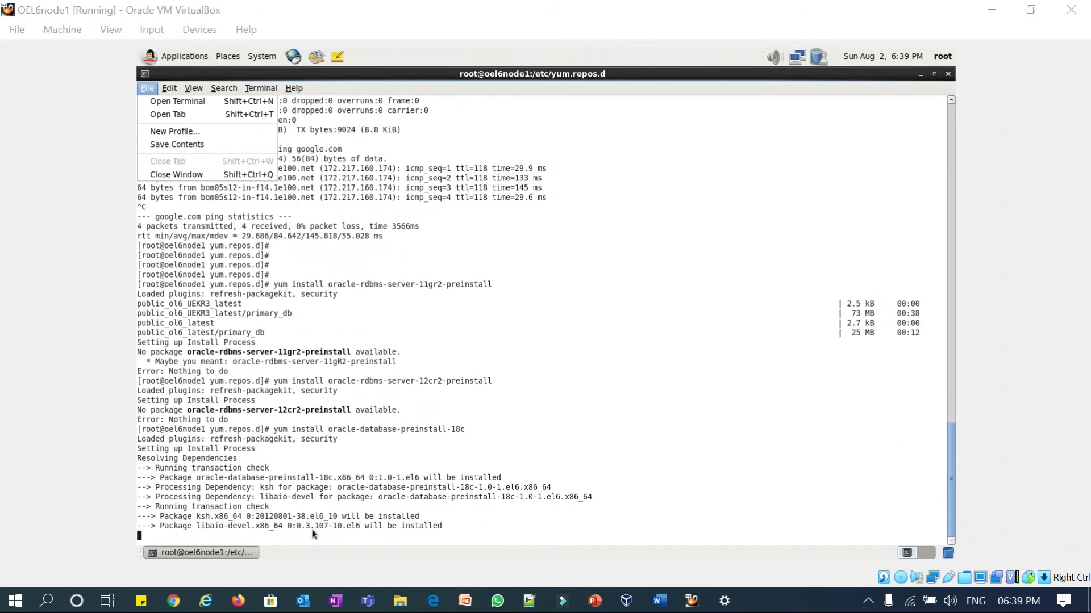
left_click(529, 601)
left_click(468, 107)
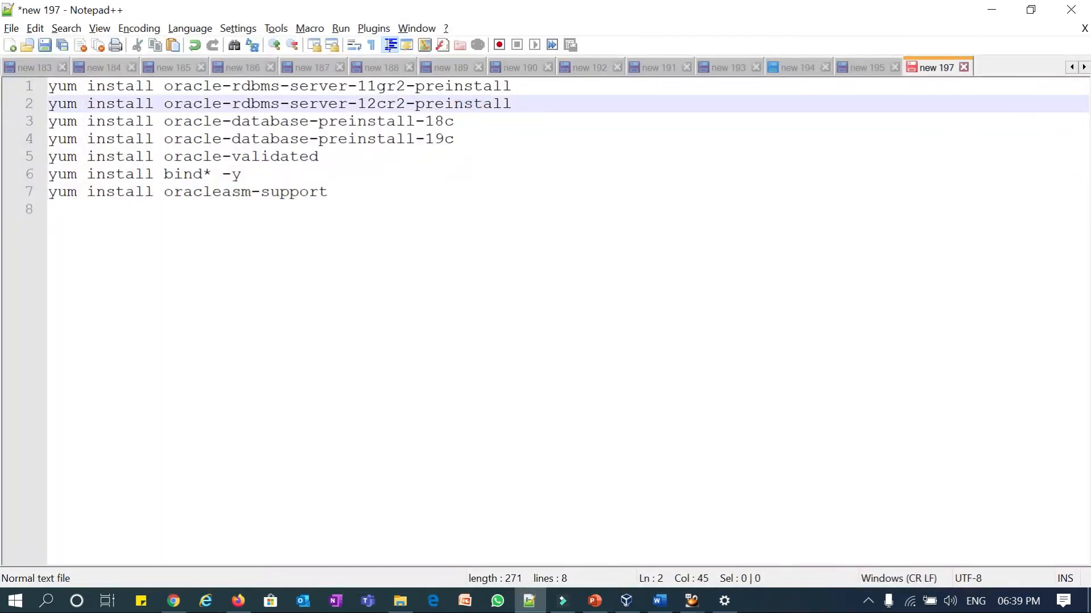
- Duplicate the 12cr2 yum install line above itself and change it to 12cr1
left_click_drag(529, 99, 48, 104)
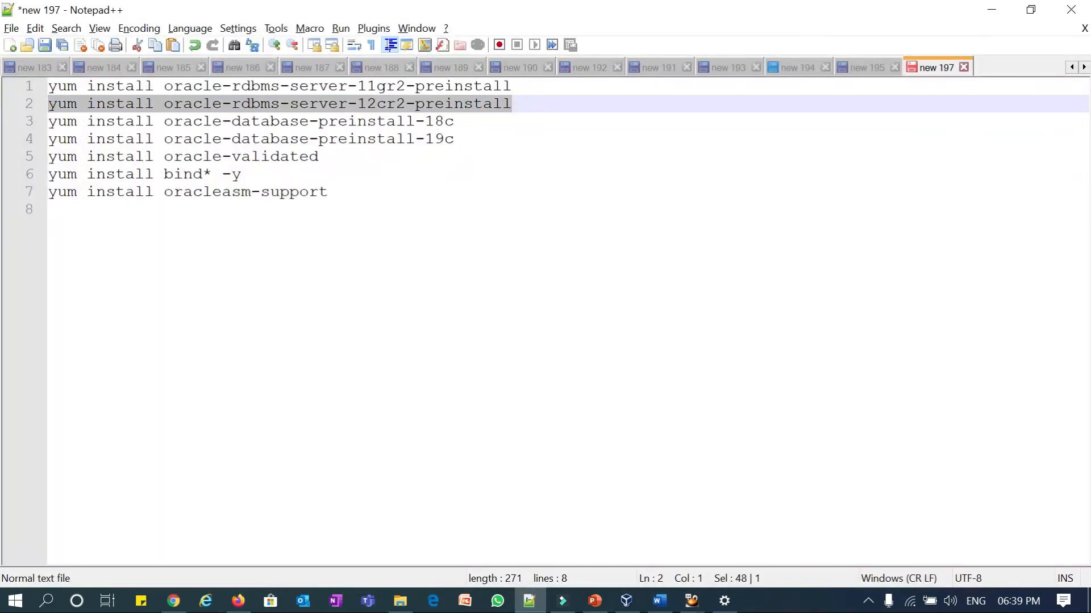
key("ctrl+c")
left_click(530, 100)
key("Up")
key("Return")
key("ctrl+v")
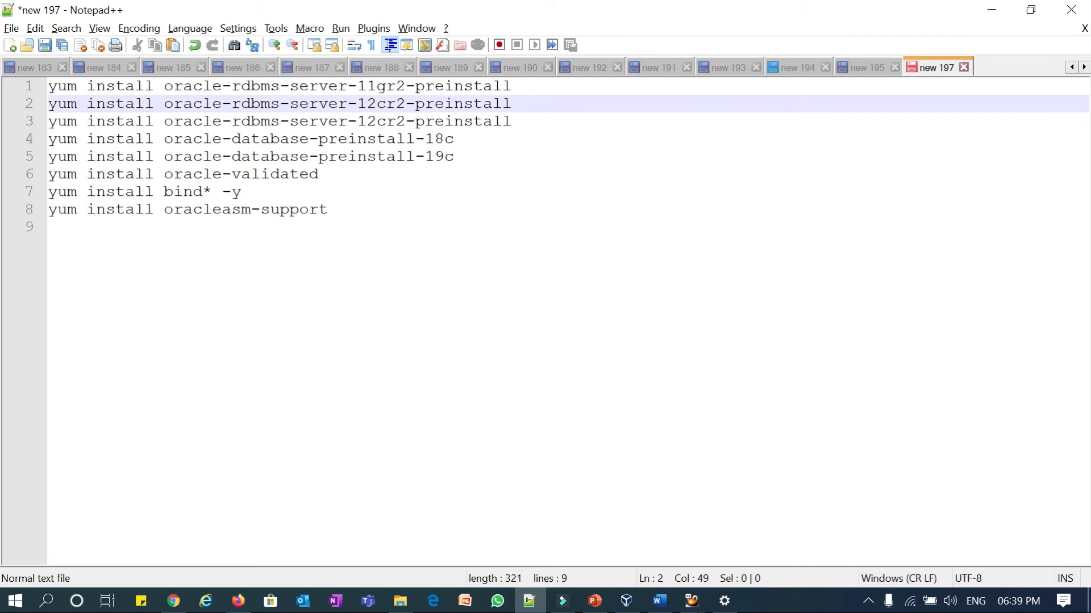
key("Left")
key("Left")
key("Left")
key("Left")
key("Left")
key("Left")
key("Left")
key("Left")
key("Left")
key("Left")
key("Left")
key("Delete")
type("1")
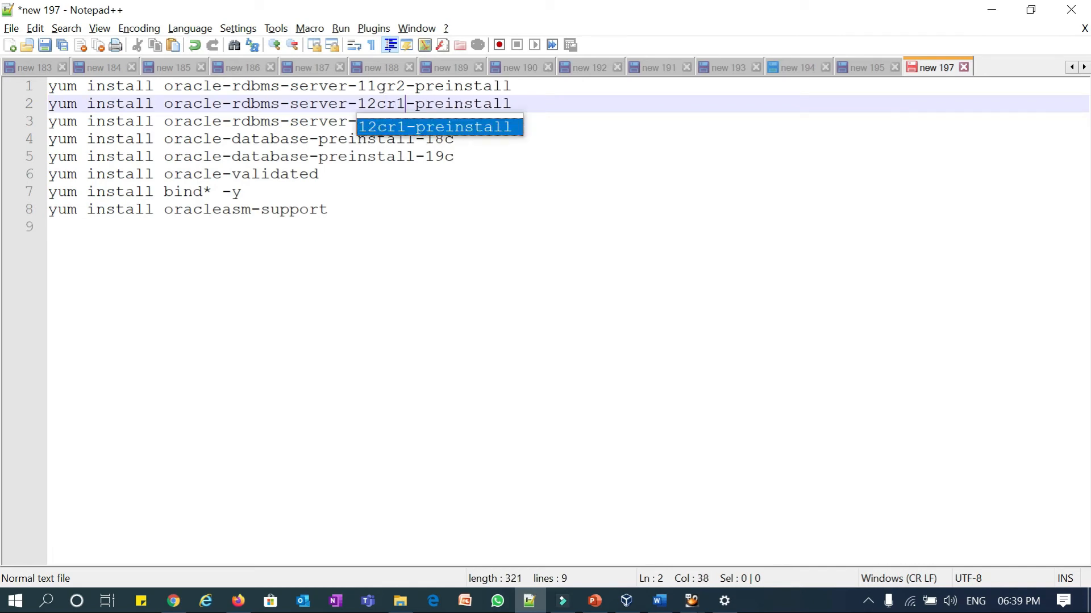
left_click(525, 102)
- Copy the new 12cr1 install line and go back to the VirtualBox terminal
left_click(22, 104)
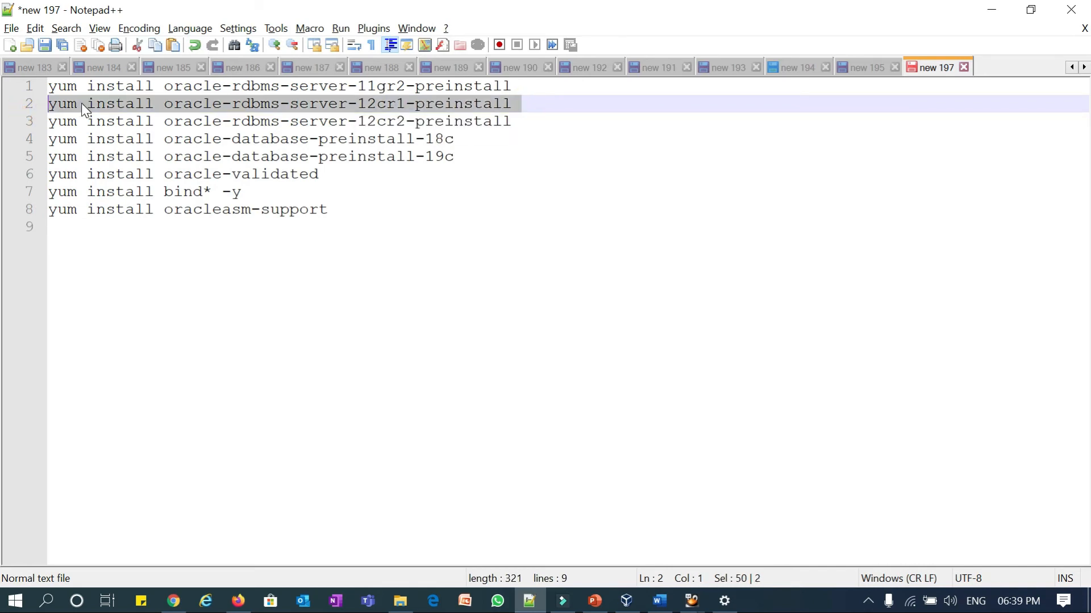
right_click(81, 104)
left_click(104, 132)
left_click_drag(337, 209, 49, 210)
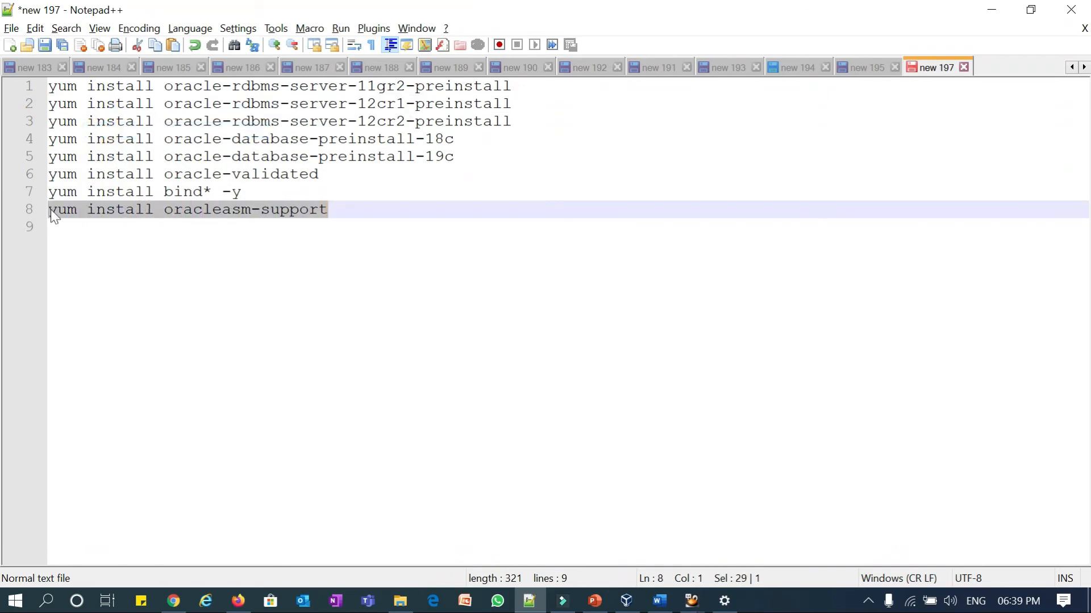
left_click_drag(524, 104, 49, 104)
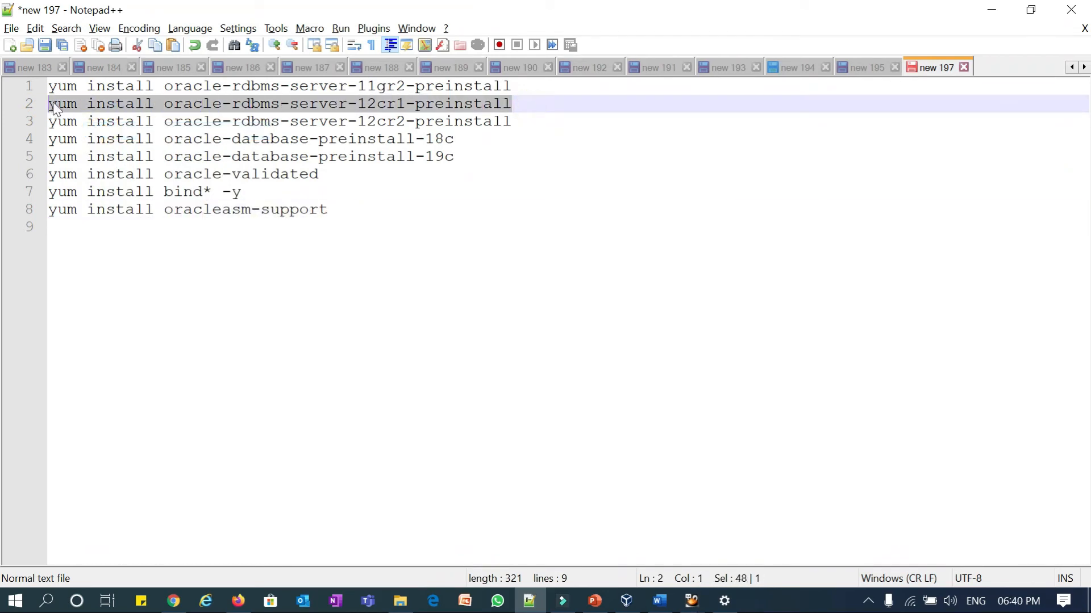
right_click(55, 106)
left_click(59, 130)
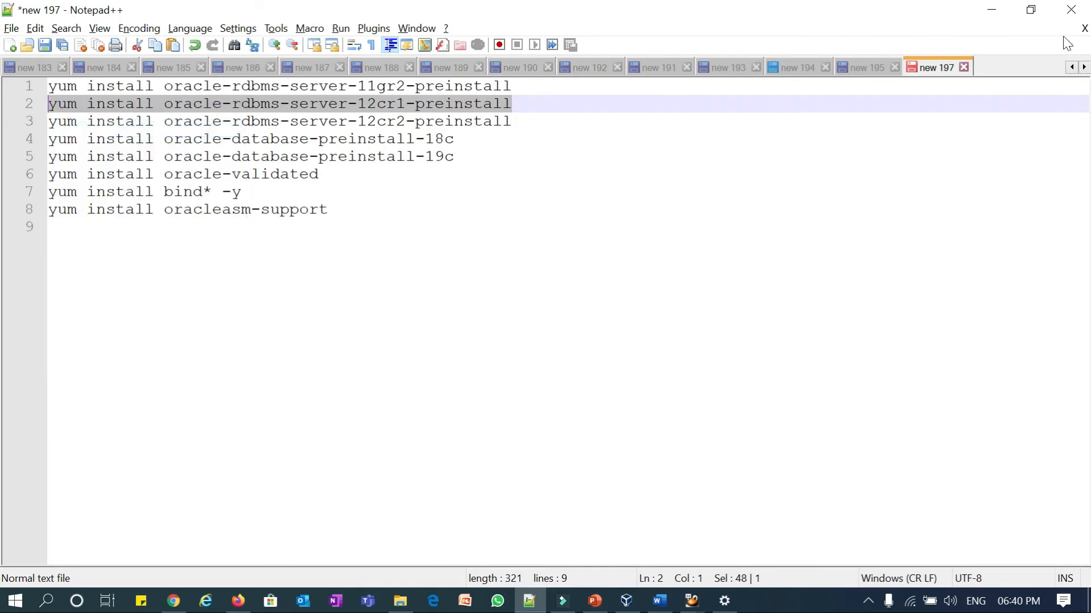
left_click(992, 10)
left_click(512, 454)
- Answer y to the install and Oracle GPG key prompts until yum reports Complete!
type("y")
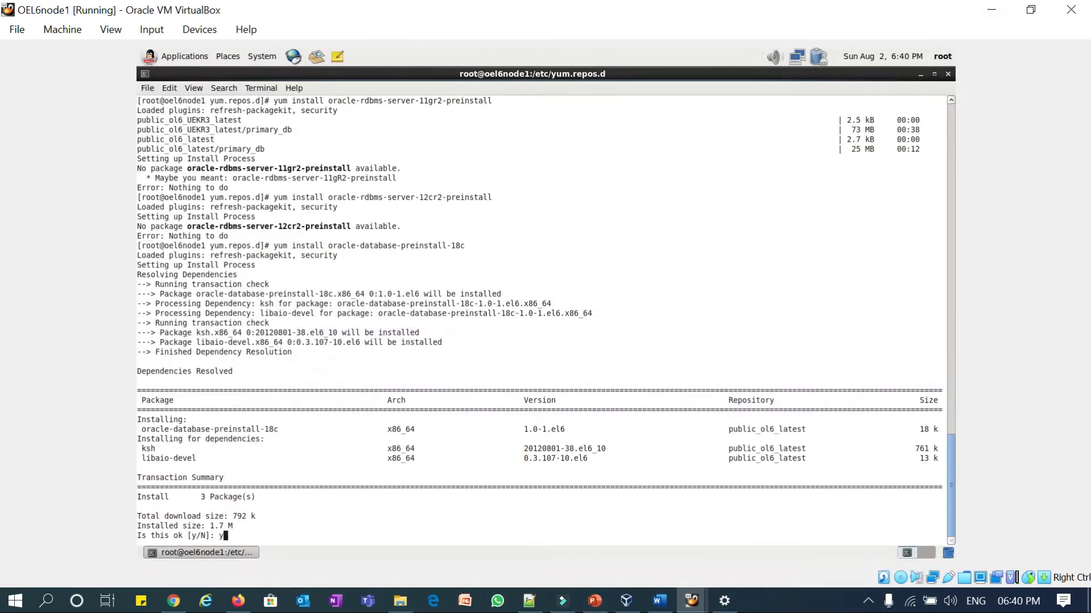
key("Return")
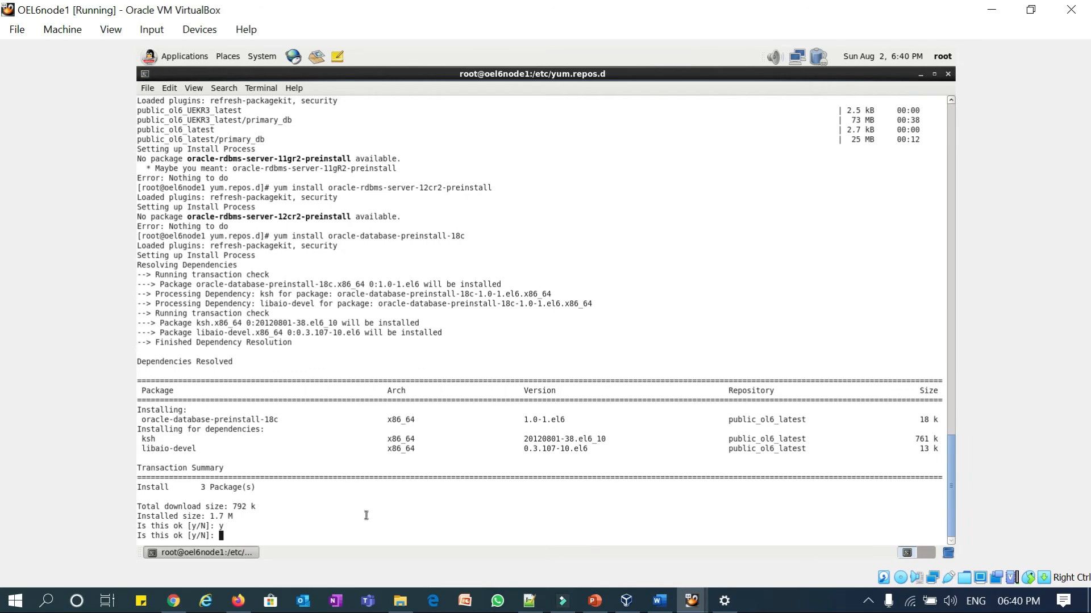
type("y")
key("Return")
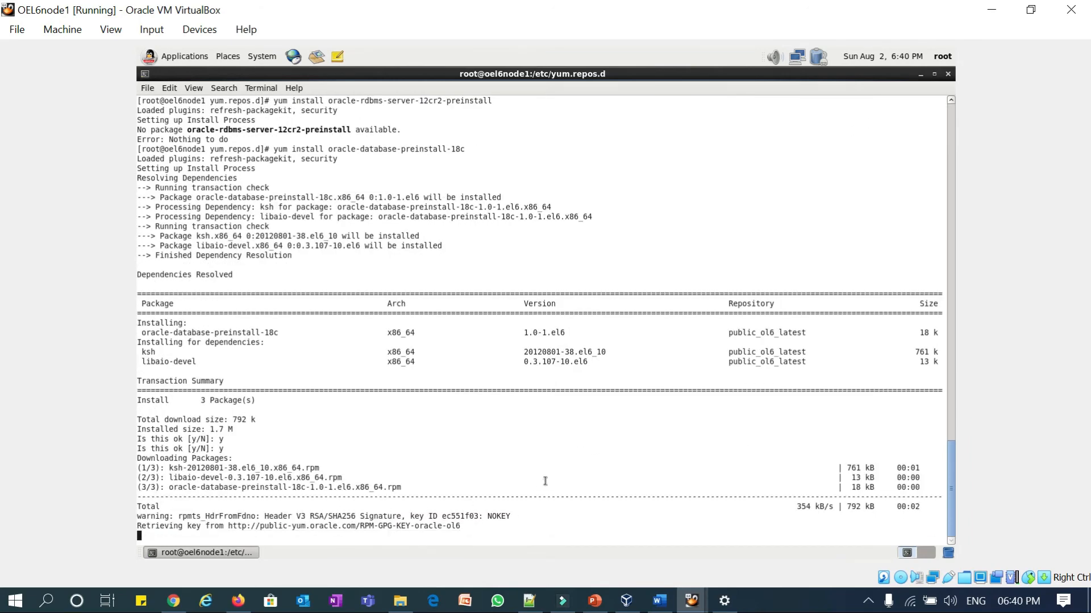
type("y")
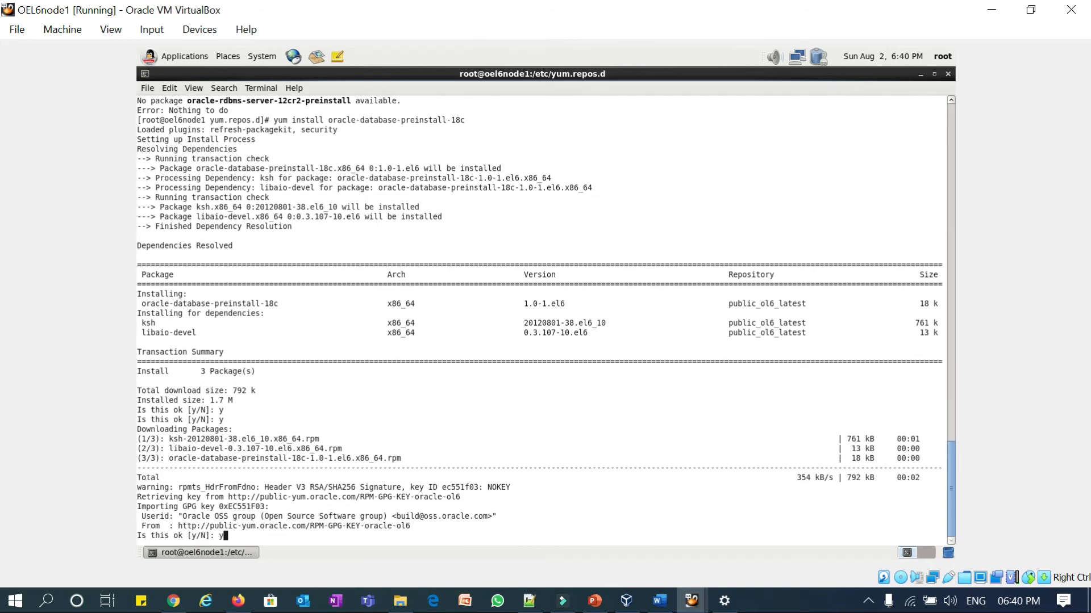
key("Return")
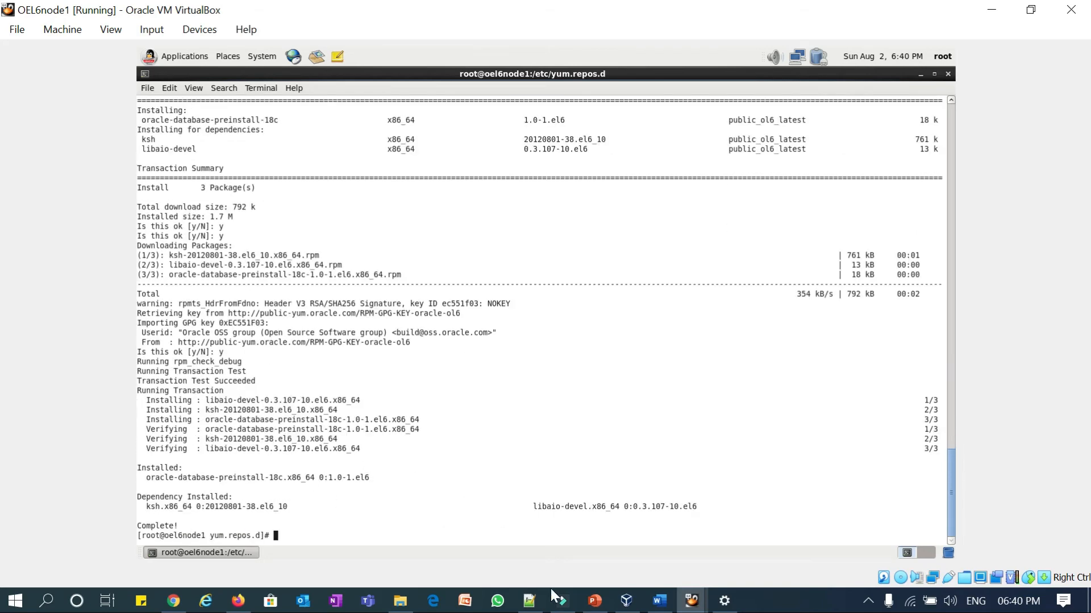
left_click(528, 601)
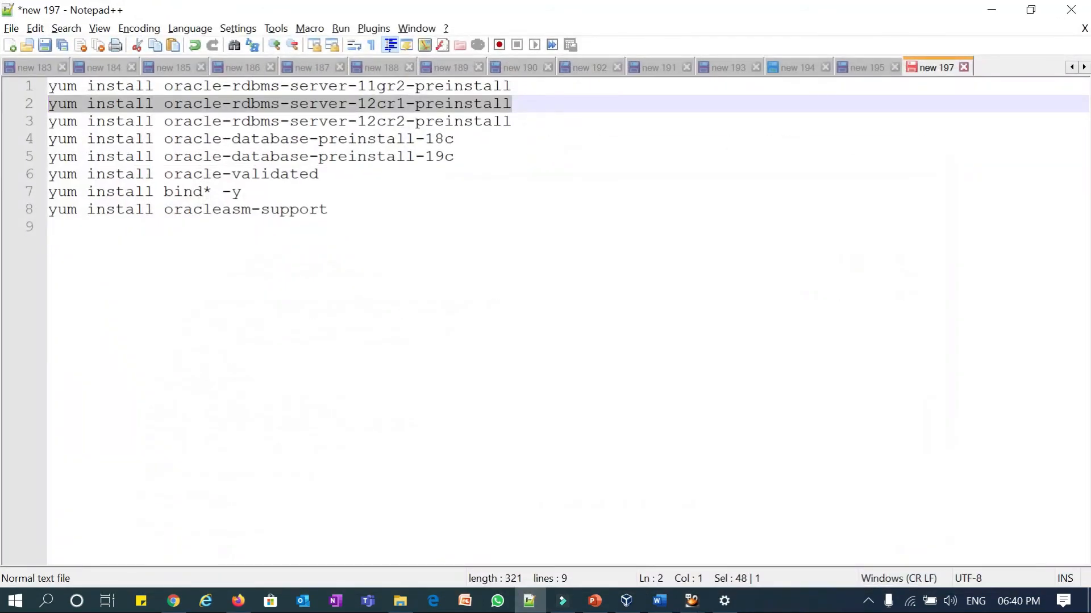
- Copy the 12cr1 preinstall install line and run it in the guest terminal
left_click(297, 104)
left_click(24, 104)
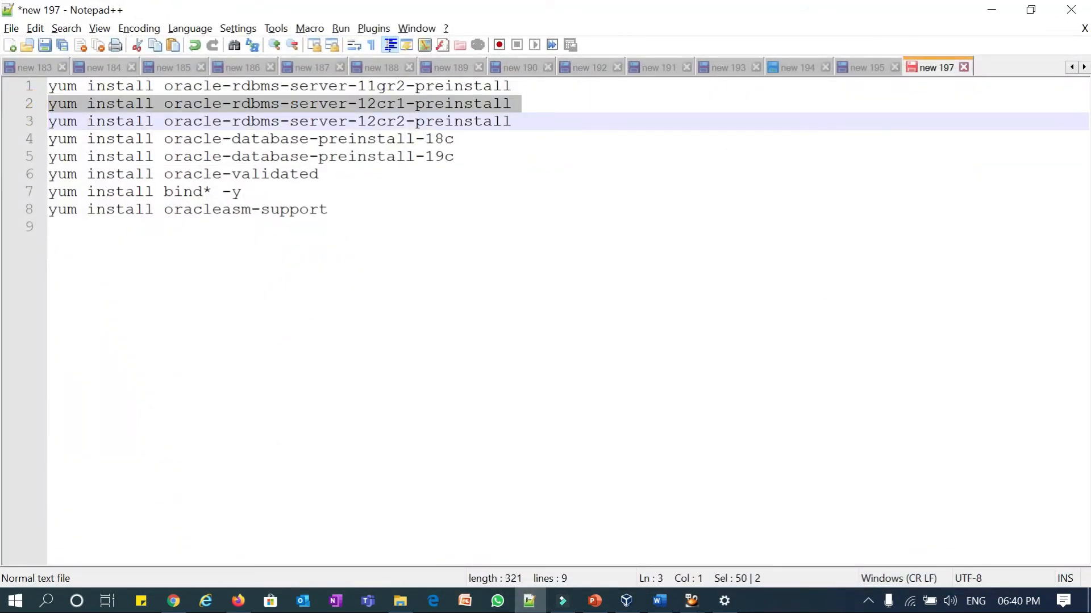
key("ctrl+c")
key("alt+Tab")
key("ctrl+shift+v")
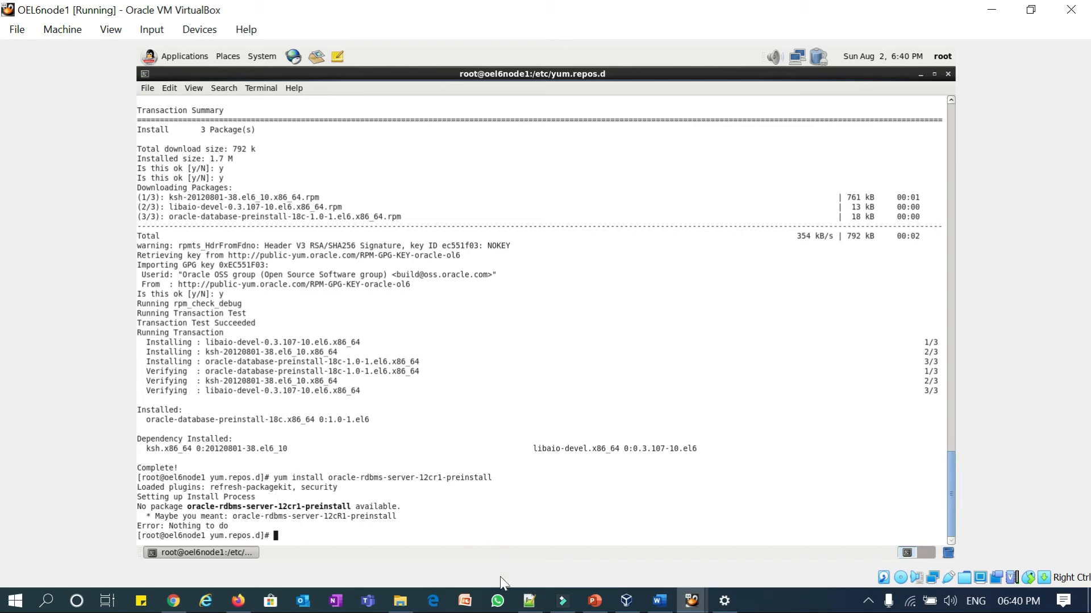
- Copy the 19c preinstall install command and run it in the terminal
left_click(529, 601)
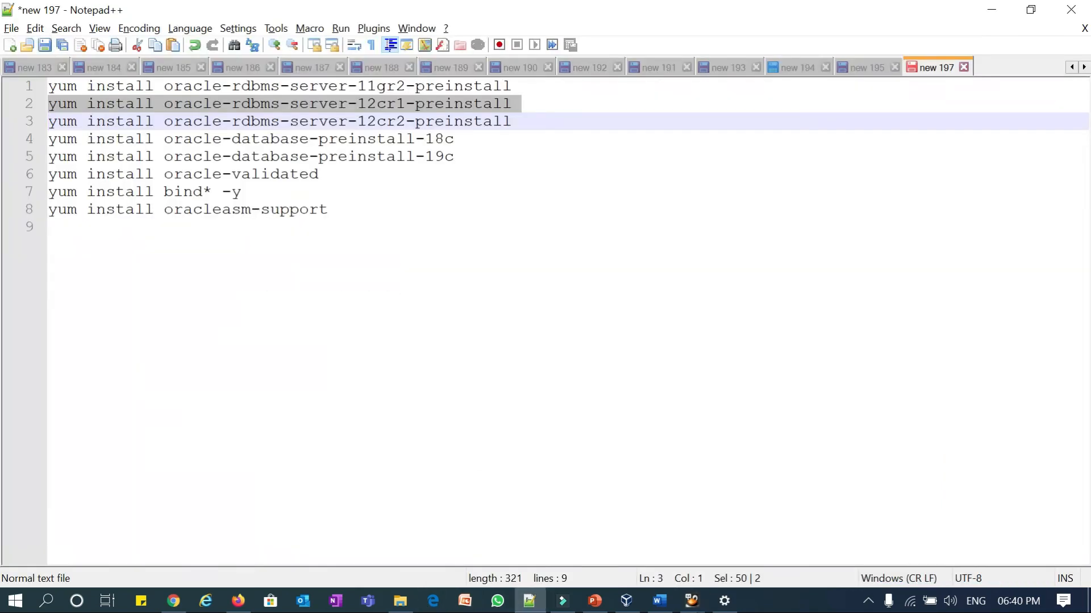
left_click_drag(457, 156, 49, 156)
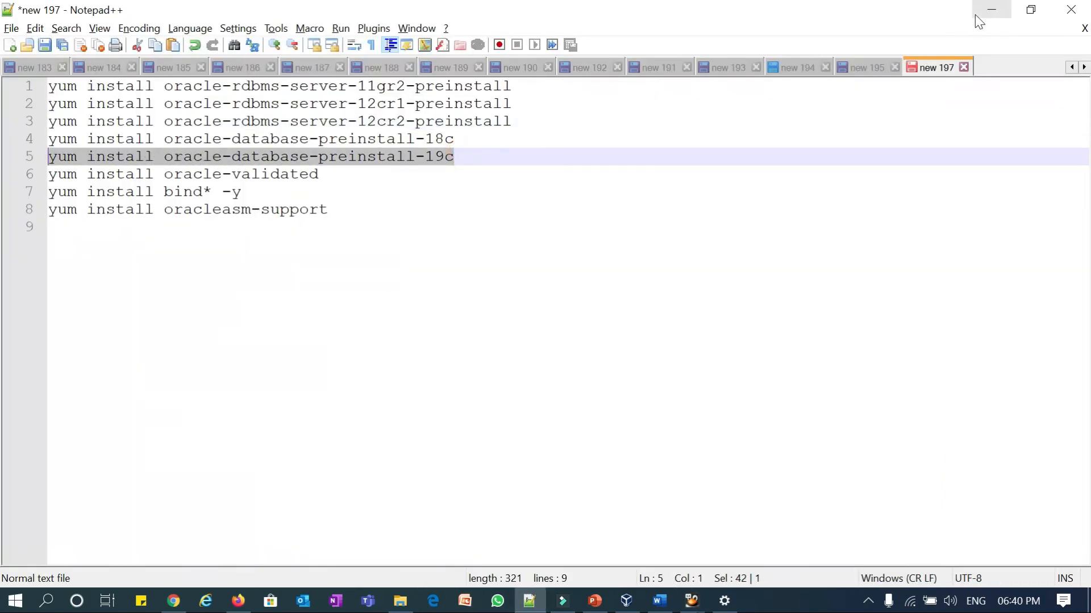
left_click(991, 10)
key("ctrl+shift+v")
key("Return")
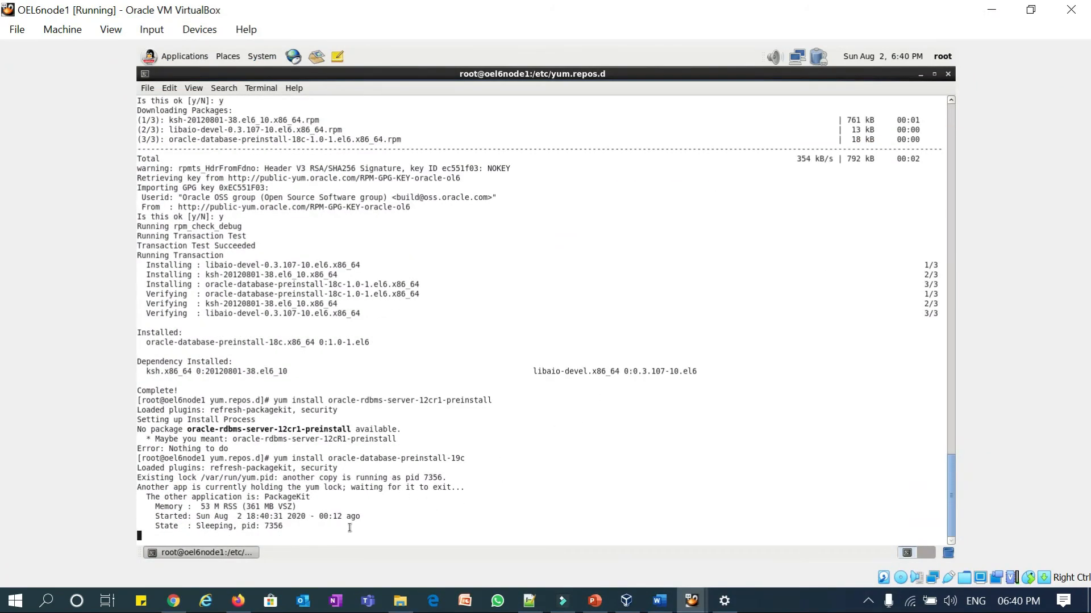
- Cancel the locked yum, find and kill -9 PackageKit process 7356, then retry the 19c install
key("ctrl+c")
type("ps")
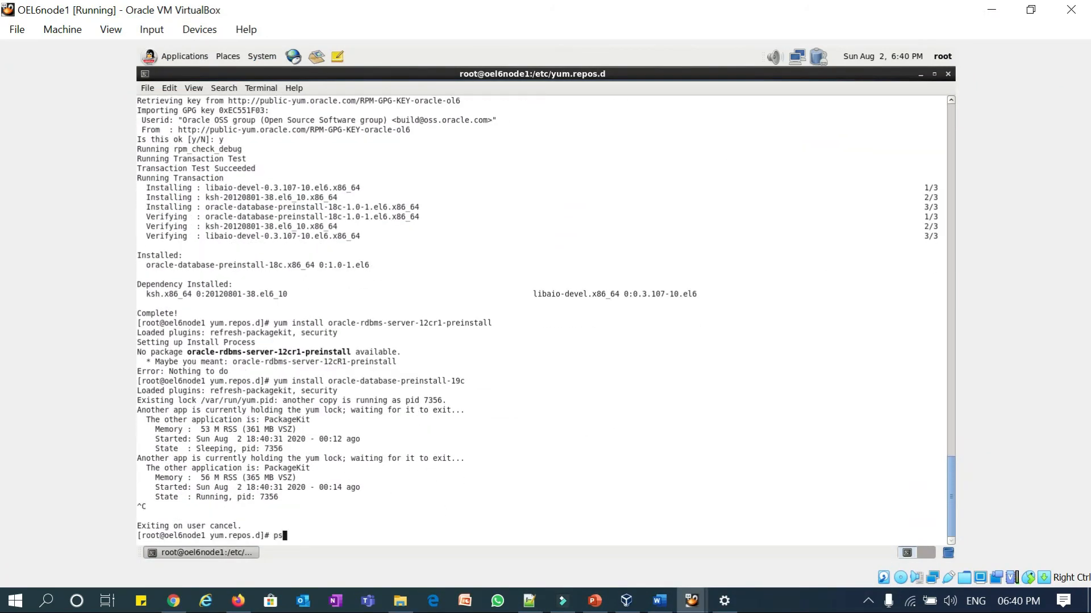
type(" -ef|grep ")
type("yum")
key("Return")
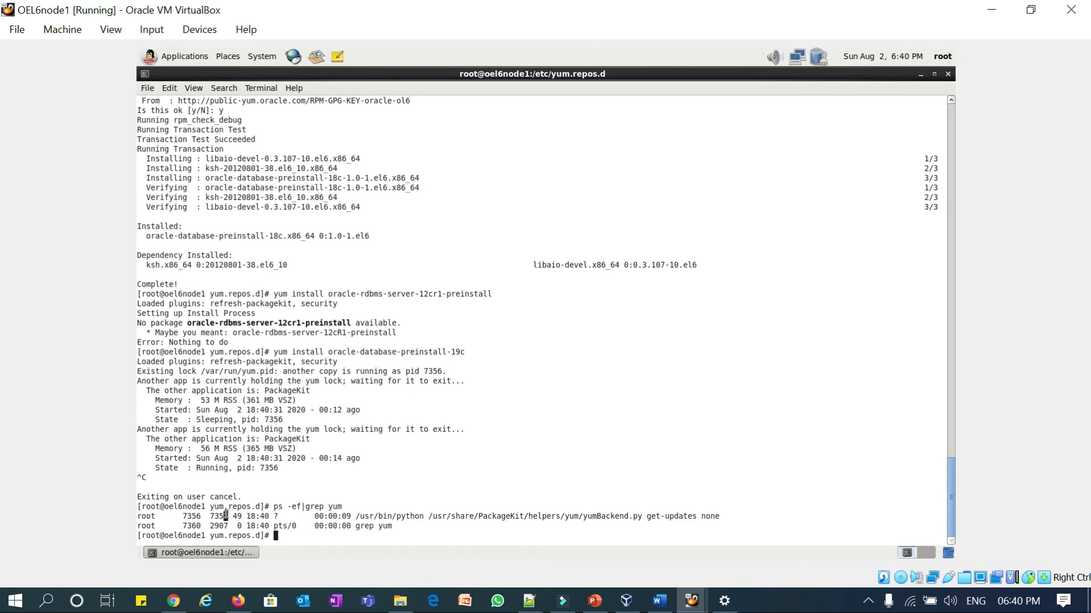
type("kill 09")
key("BackSpace")
key("BackSpace")
key("BackSpace")
type("-9")
double_click(184, 516)
key("shift+Insert")
key("Return")
key("Up")
key("Up")
key("Up")
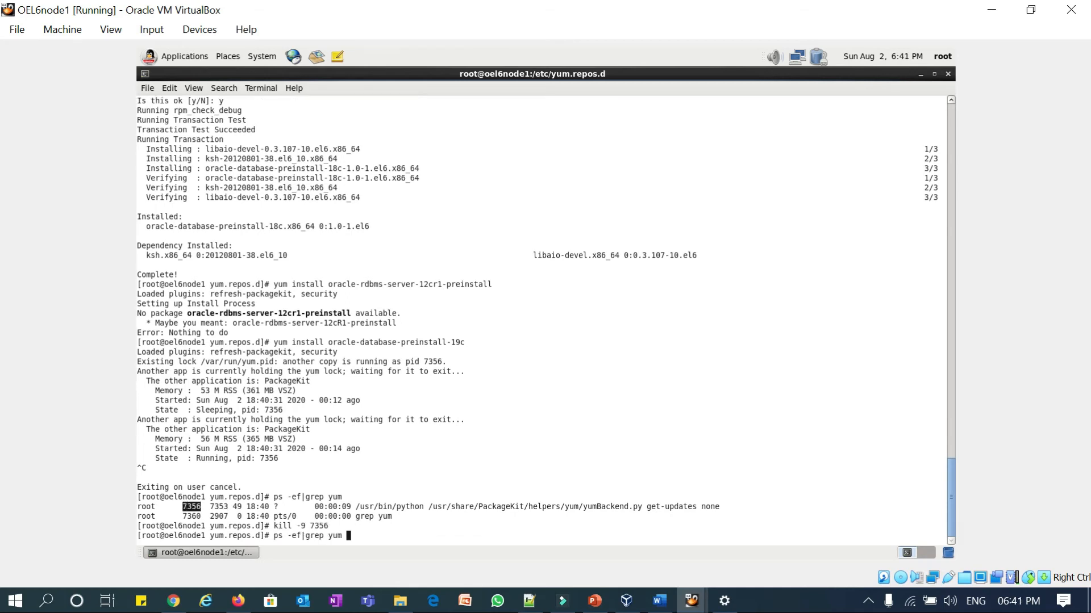
key("Return")
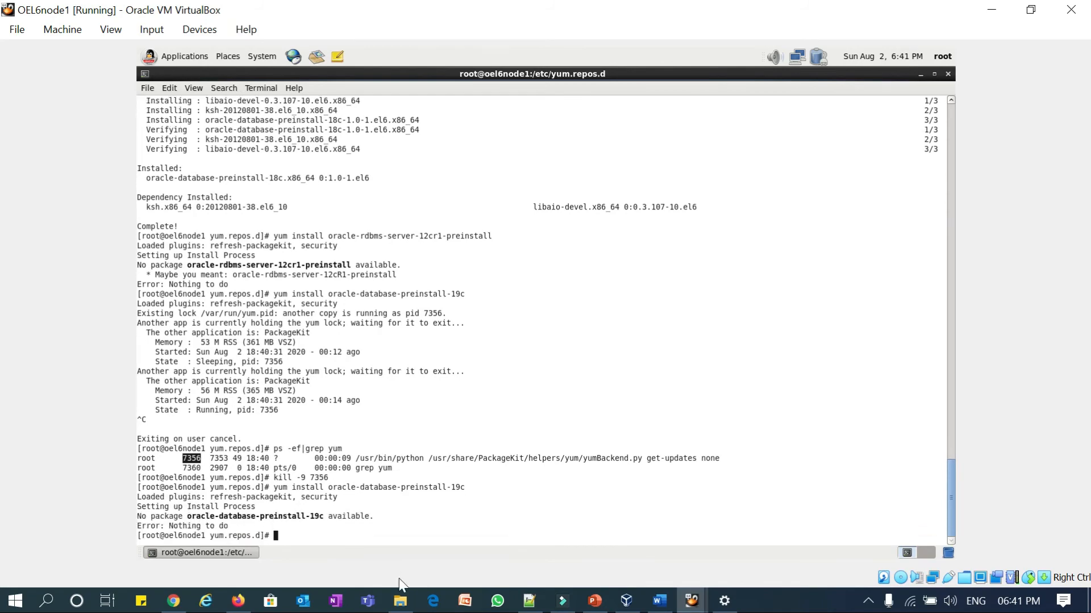
left_click(528, 600)
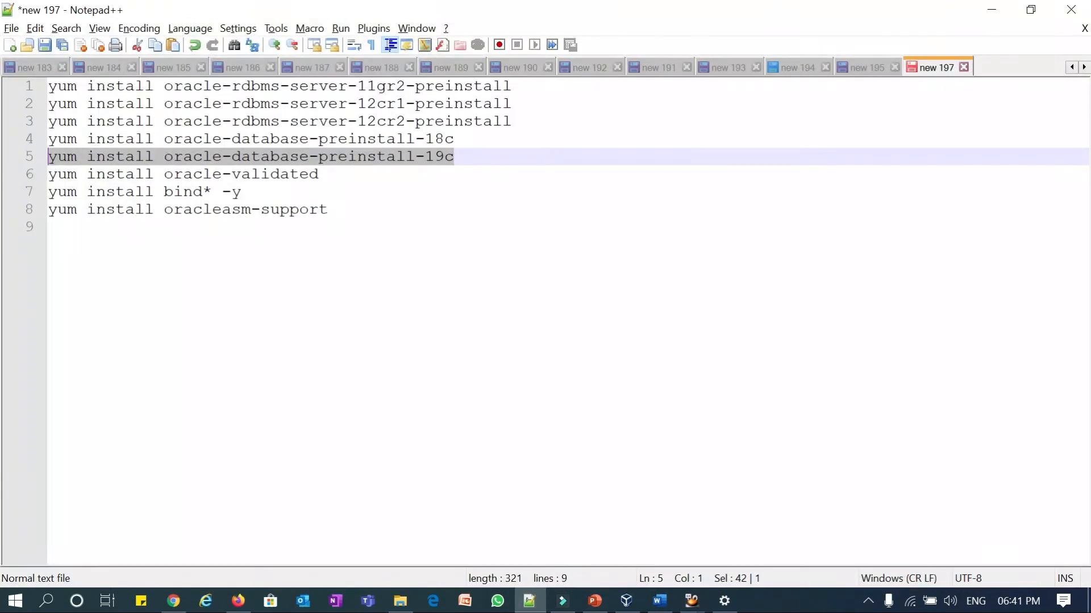
- Run yum install oracle-validated twice in the guest, both times finding no package available
left_click(29, 173)
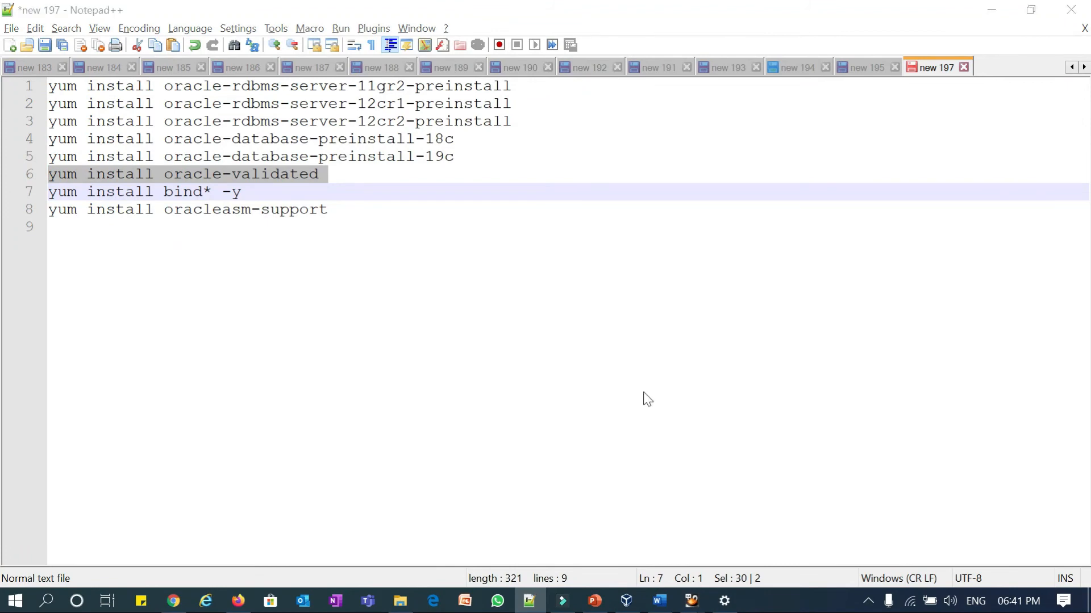
key("alt+Tab")
key("ctrl+shift+v")
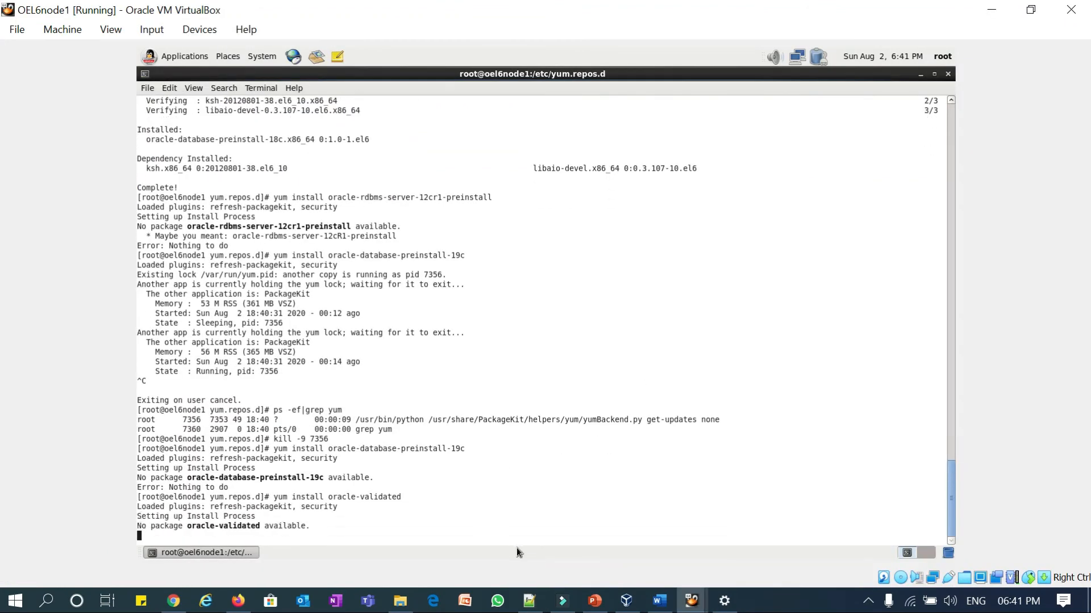
mouse_move(532, 606)
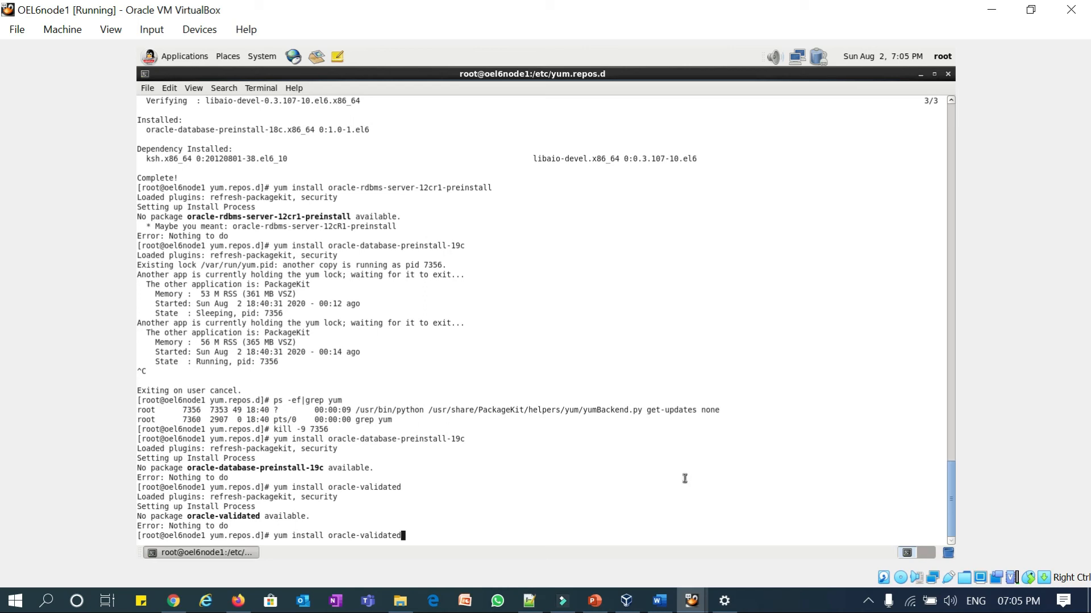
key("Return")
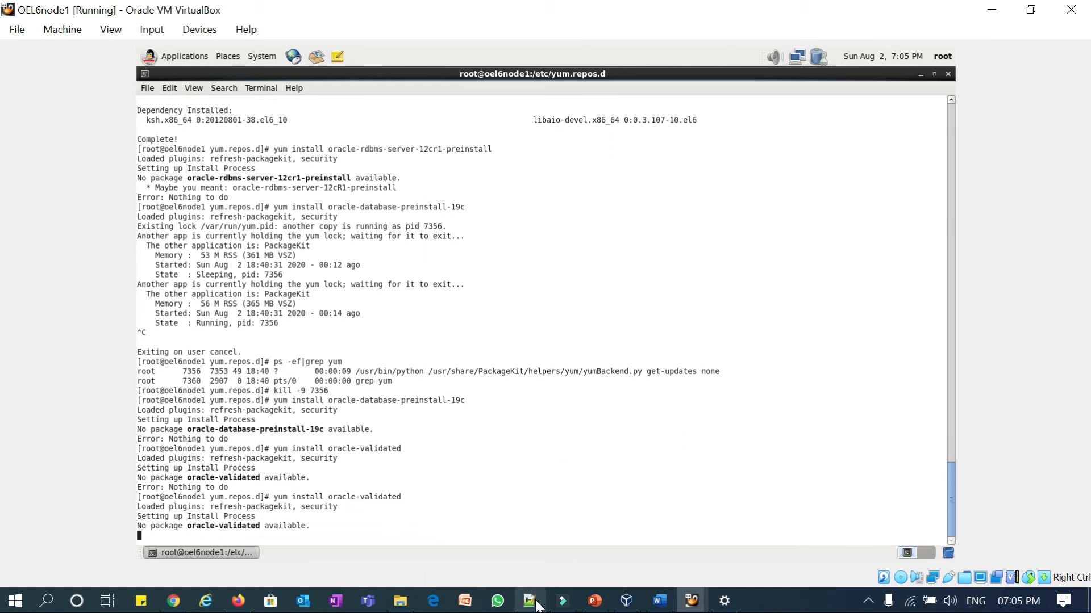
left_click(543, 608)
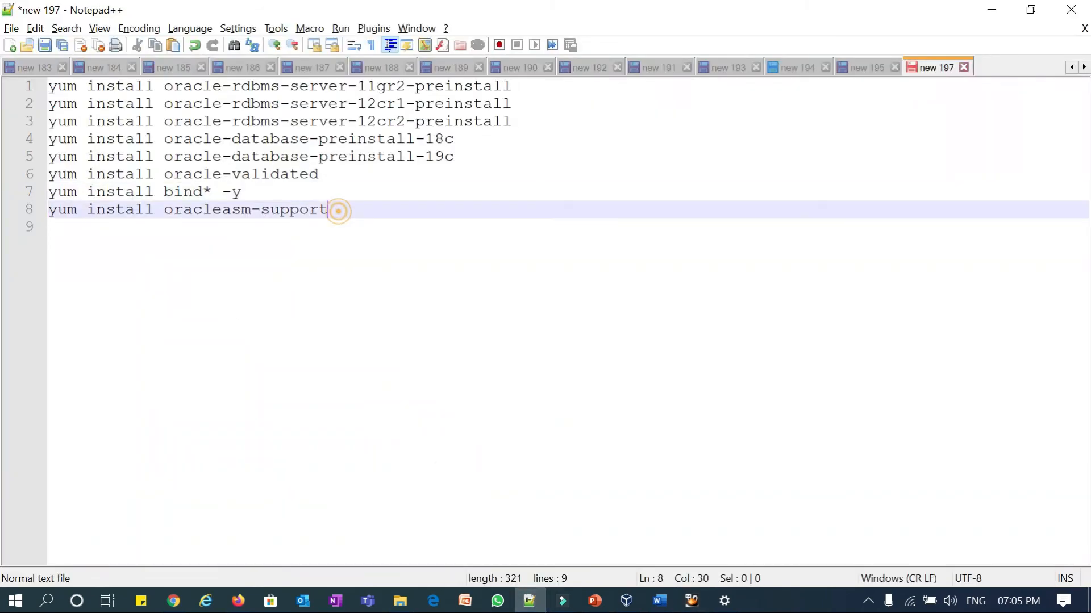
- Run the oracleasm-support yum install in the guest and confirm it with y
left_click_drag(335, 209, 46, 193)
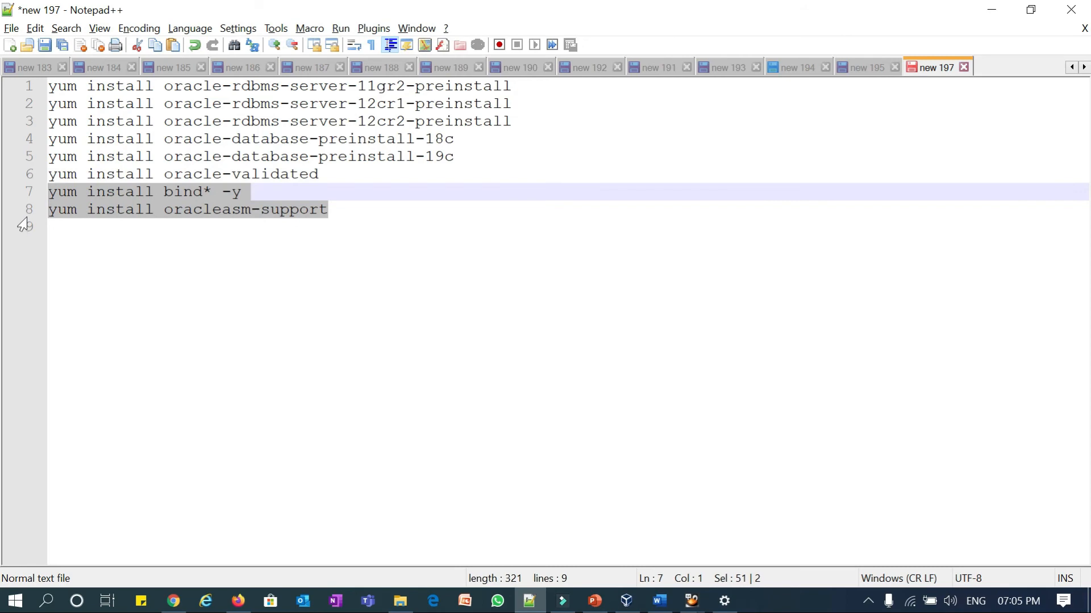
left_click(20, 214)
key("alt+Tab")
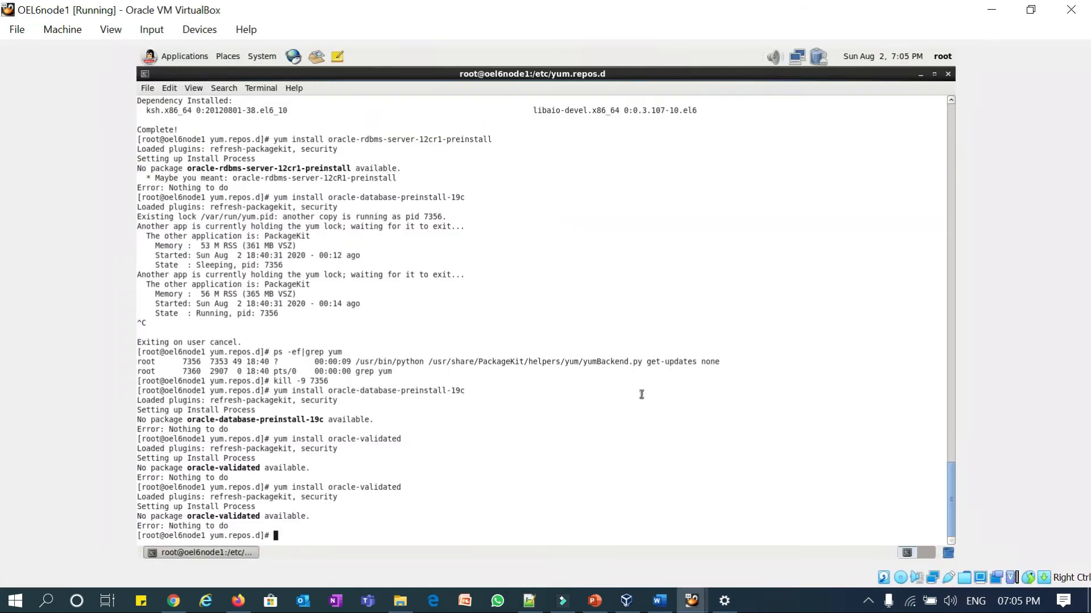
key("ctrl+shift+v")
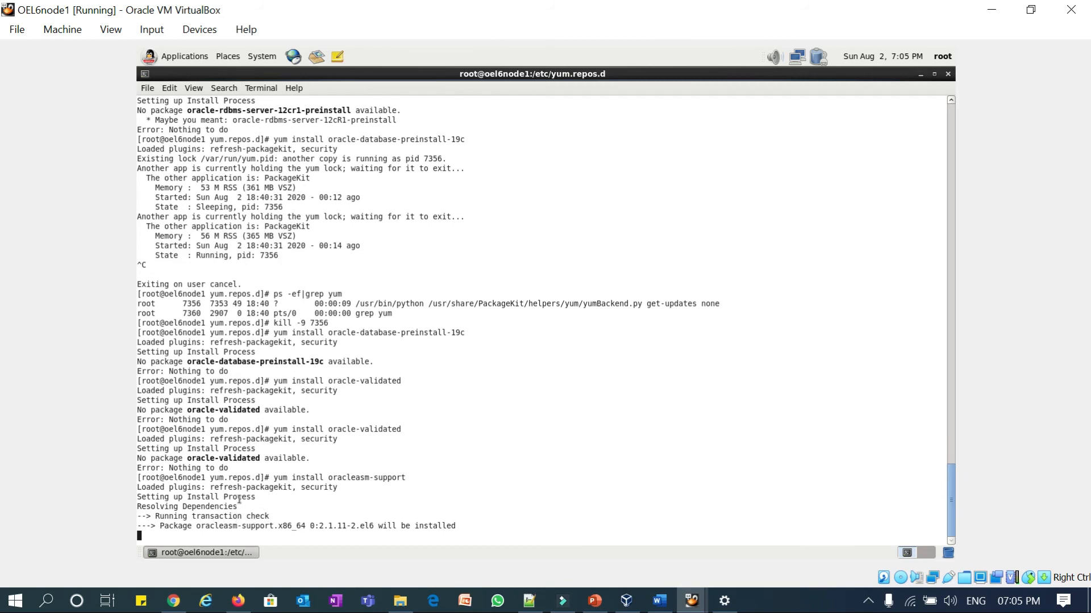
left_click(354, 484)
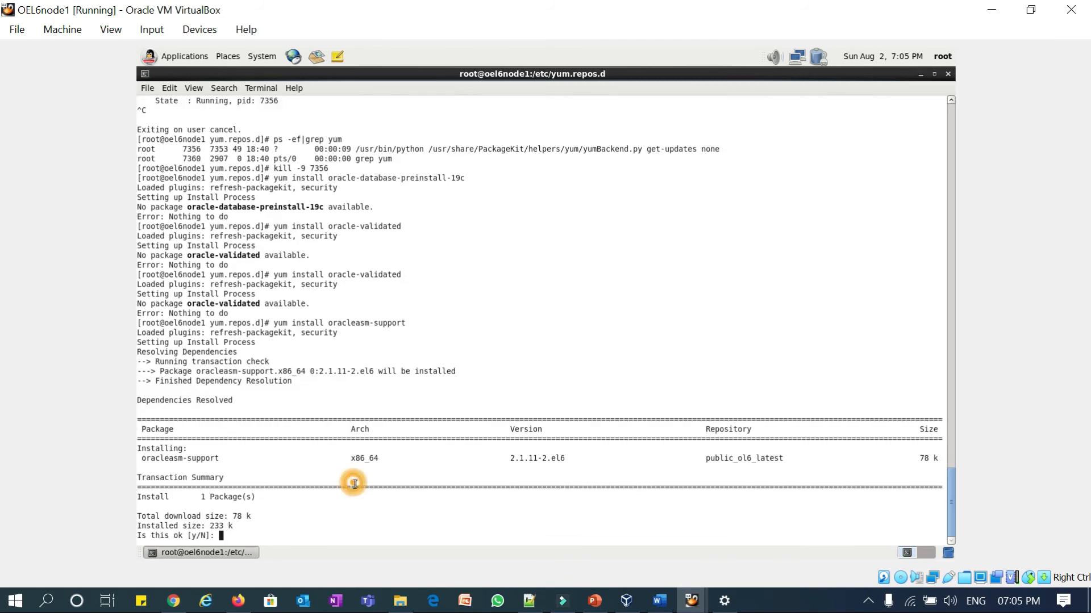
type("y")
key("Return")
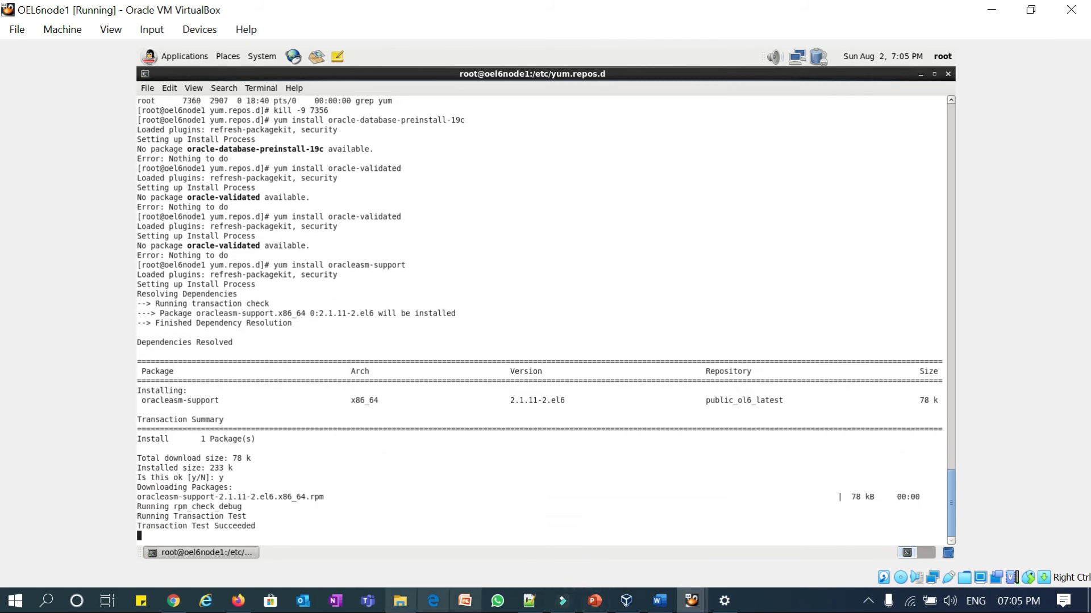
- Copy the yum install bind* -y line and run it in the terminal
left_click(530, 602)
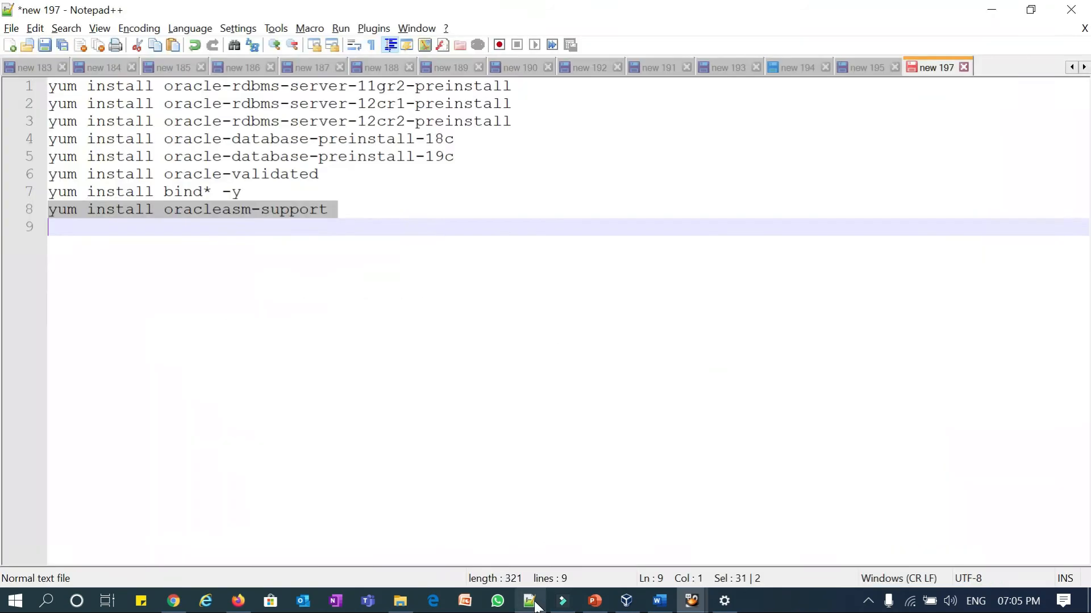
left_click(27, 196)
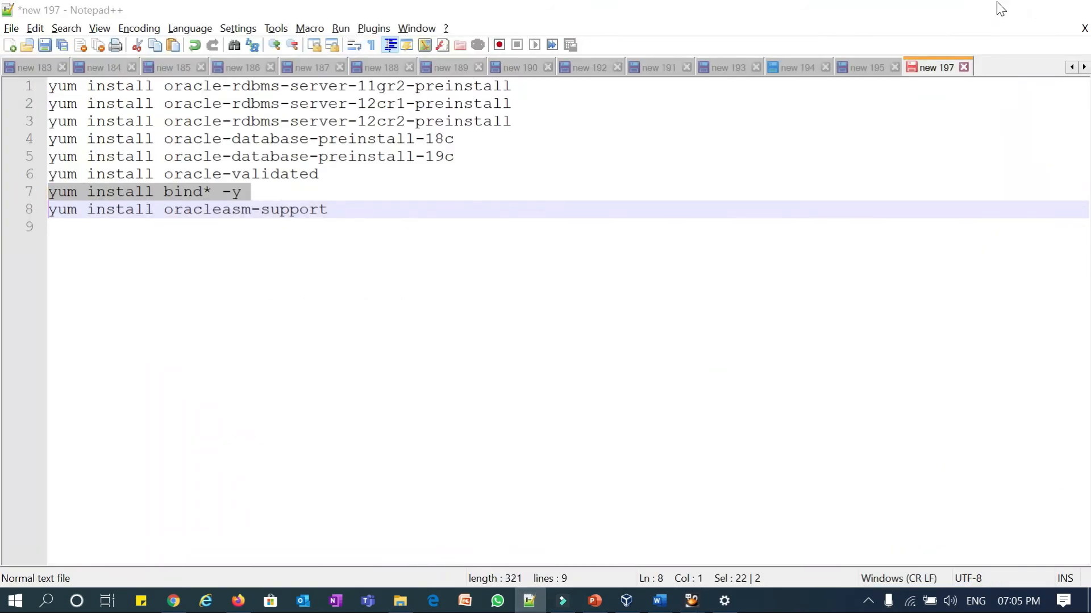
left_click(993, 9)
left_click(571, 467)
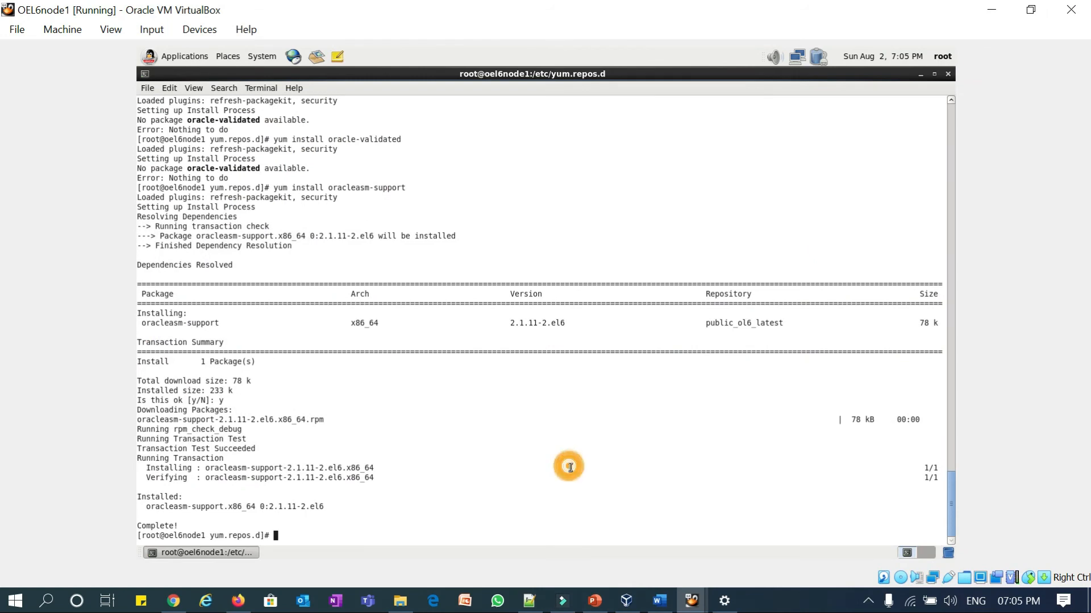
key("ctrl+shift+v")
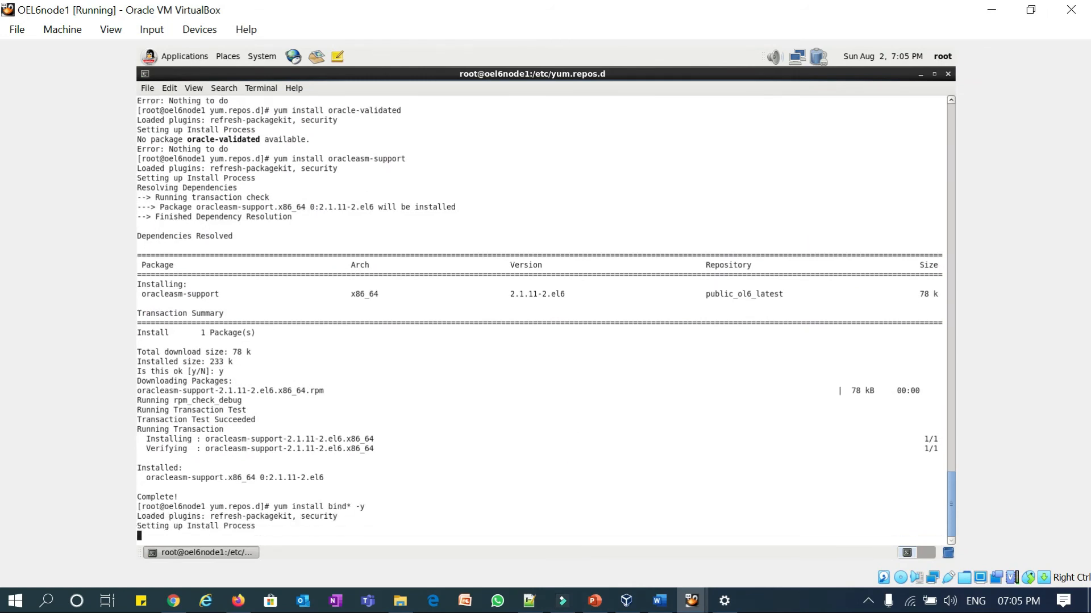
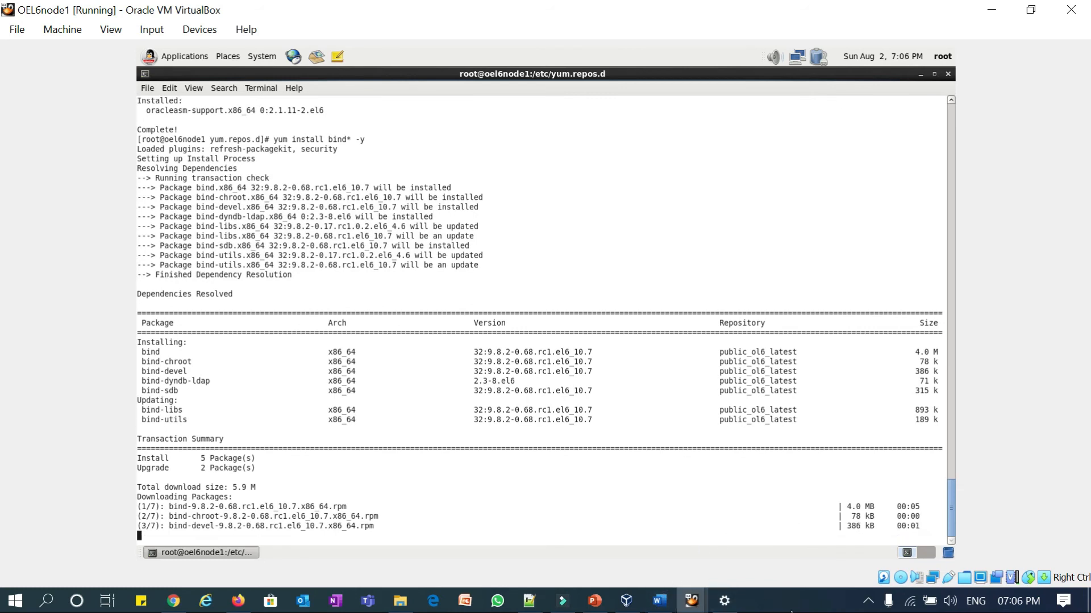
- Look over the Install OEL outline slide in PowerPoint, then return to the Notepad++ notes
left_click(593, 601)
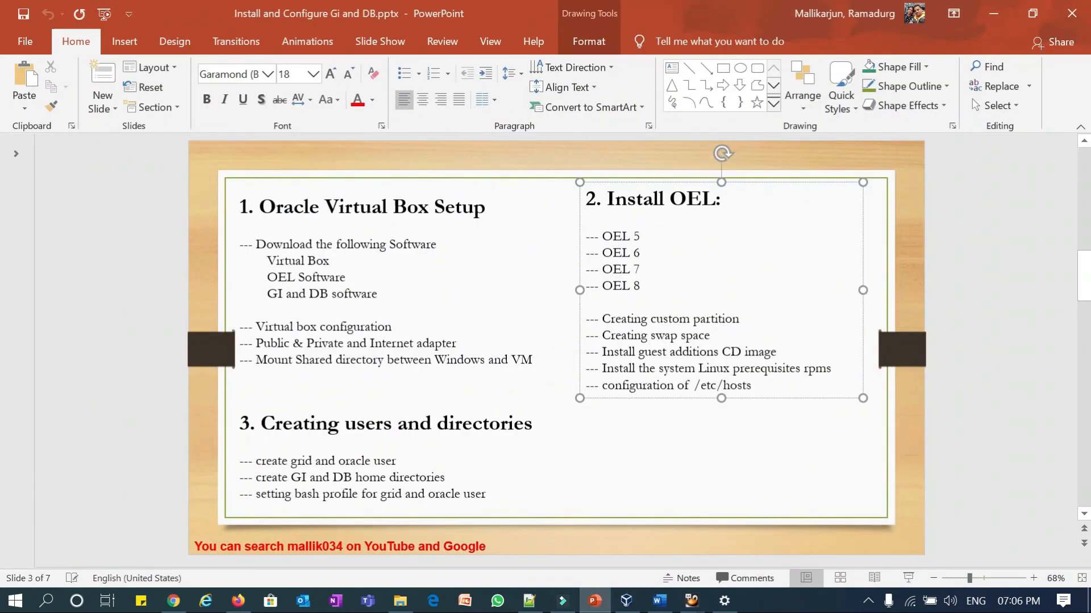
left_click(765, 494)
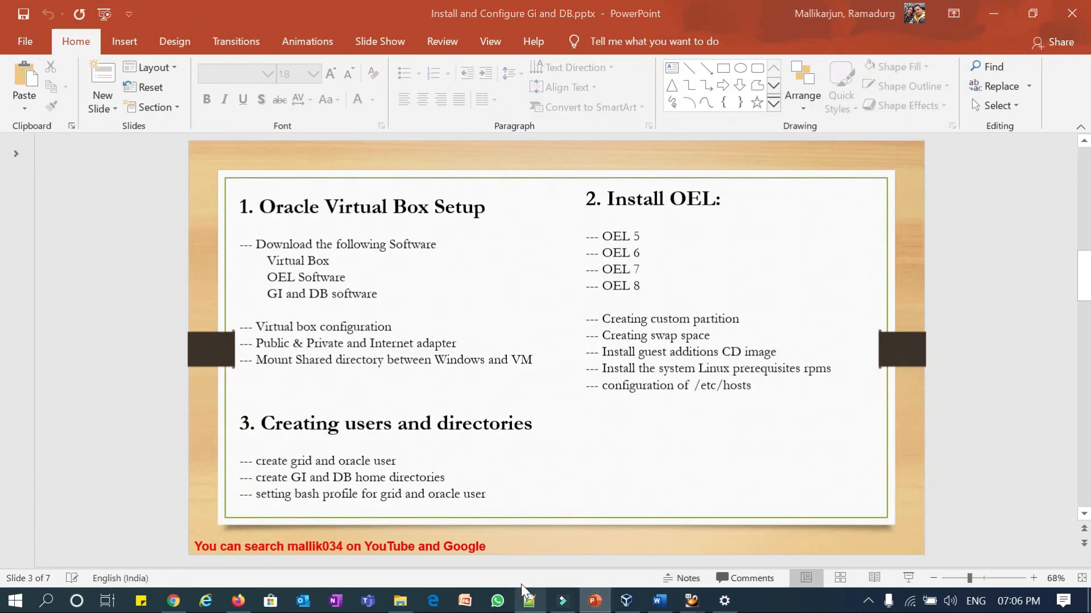
left_click(529, 600)
- In the 'new 195' notes, check the oel6node1/oel6node2 public and private names, then select the Public-to-SCAN block
left_click(857, 66)
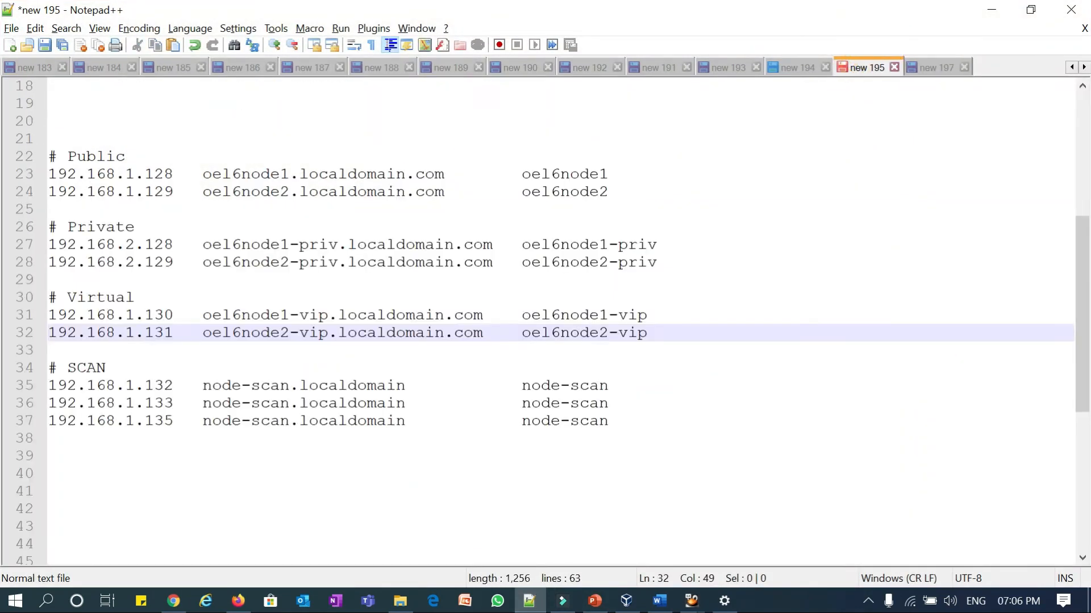
left_click(236, 173)
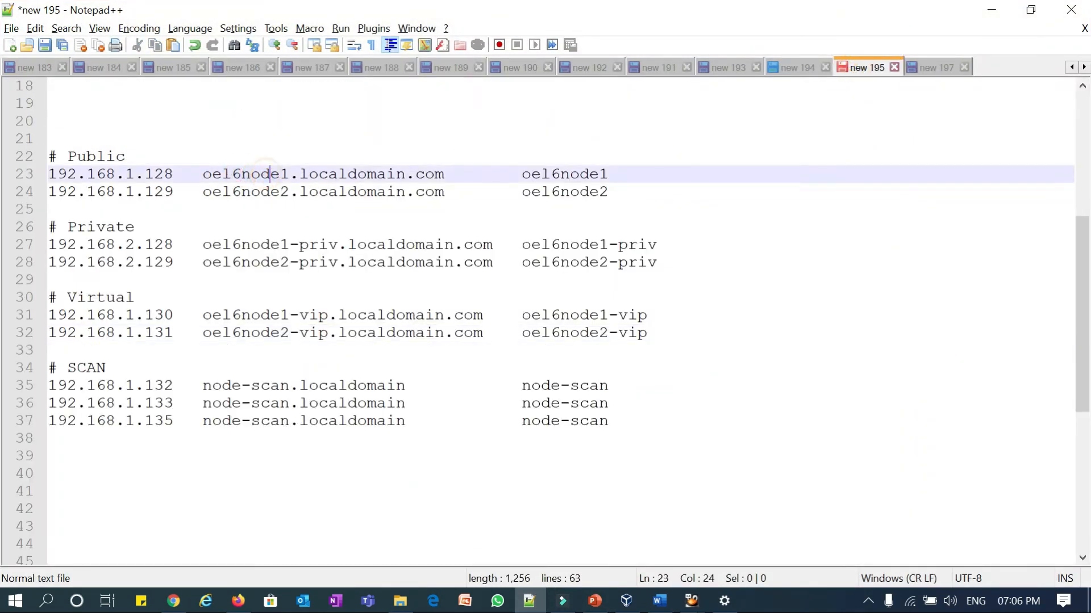
double_click(246, 192)
left_click(239, 245)
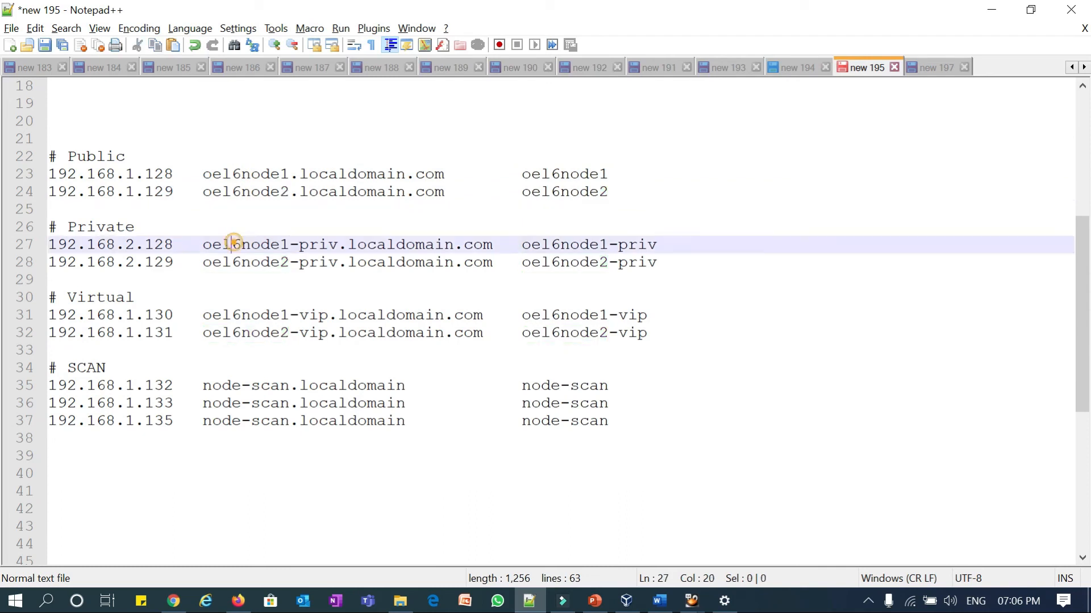
double_click(233, 244)
double_click(269, 259)
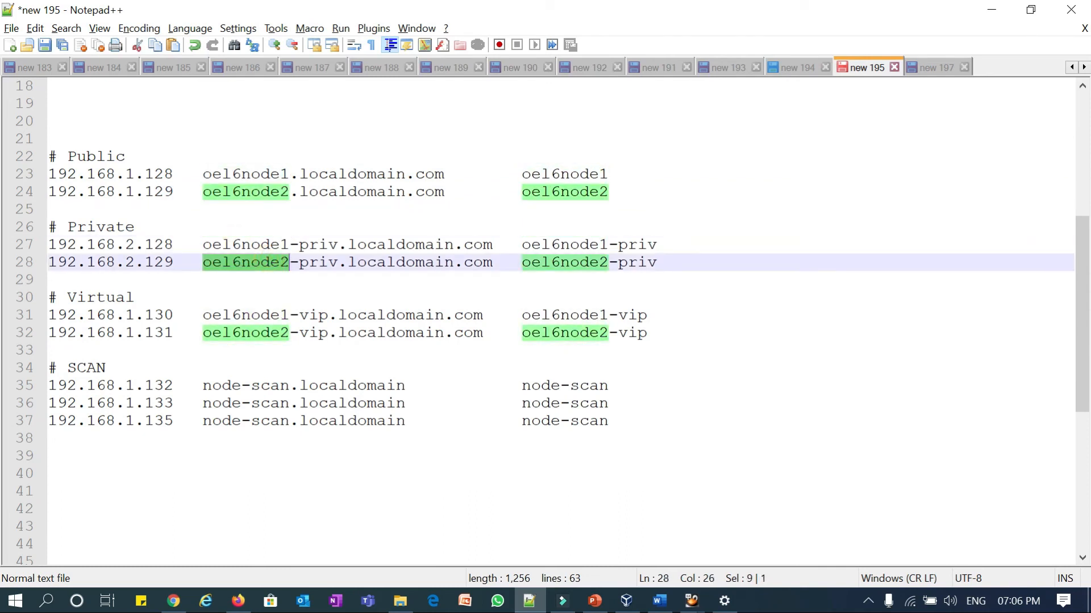
left_click_drag(299, 244, 337, 244)
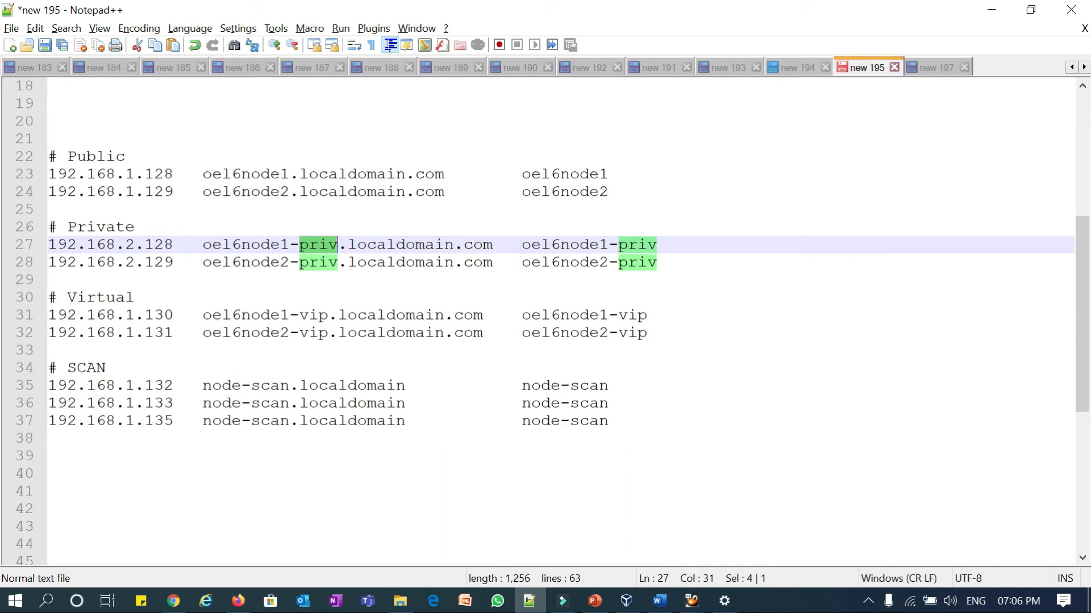
left_click_drag(635, 420, 49, 156)
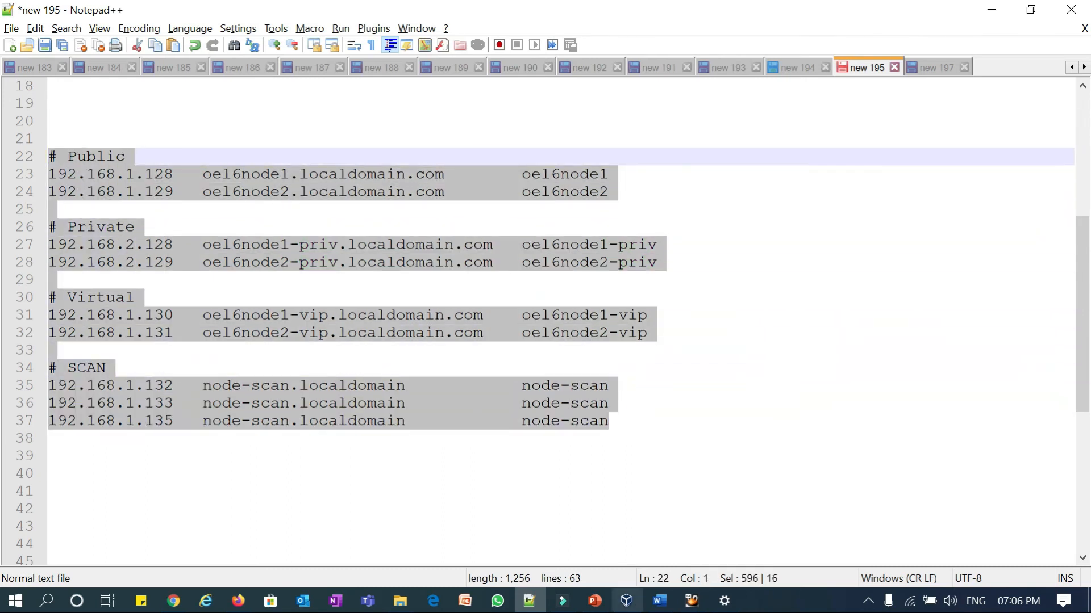
- Open /etc/hosts in vi and add blank lines after the ::1 localhost entry
mouse_move(692, 601)
left_click(724, 536)
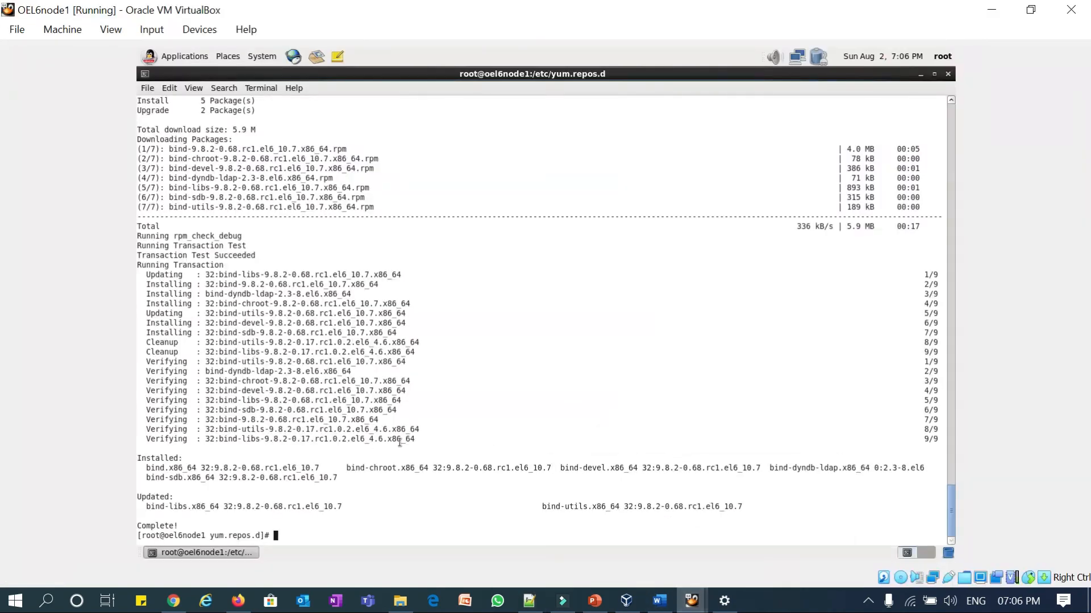
type("vi /etc/hosts")
key("Return")
key("Down")
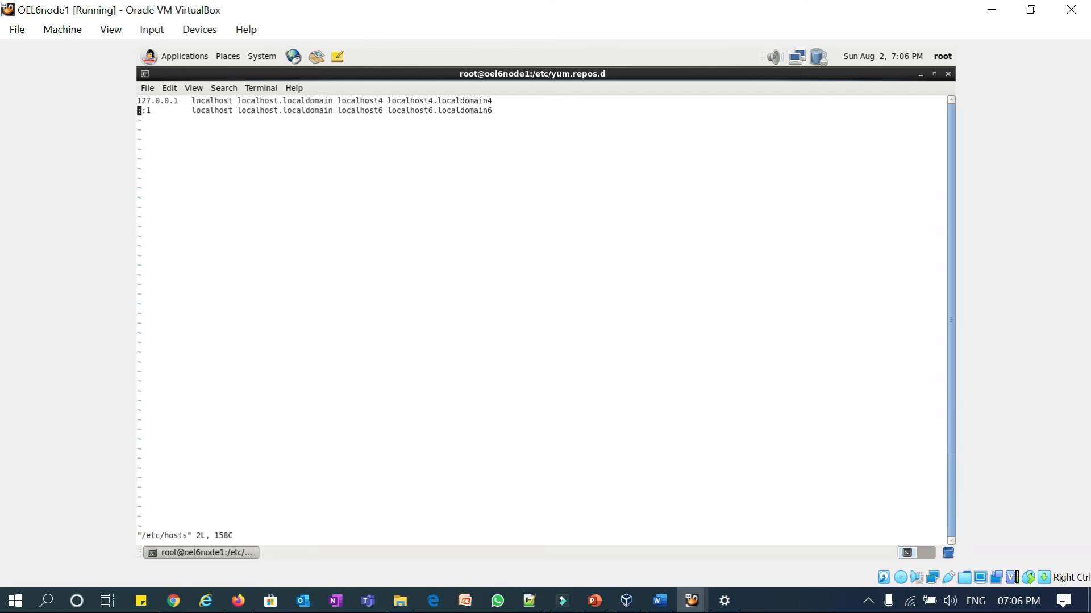
key("End")
key("i")
key("End")
key("Return")
key("Return")
- Drop the paste attempt, minimize the vi terminal and bring up the desktop context menu
right_click(362, 259)
left_click(313, 311)
left_click(185, 548)
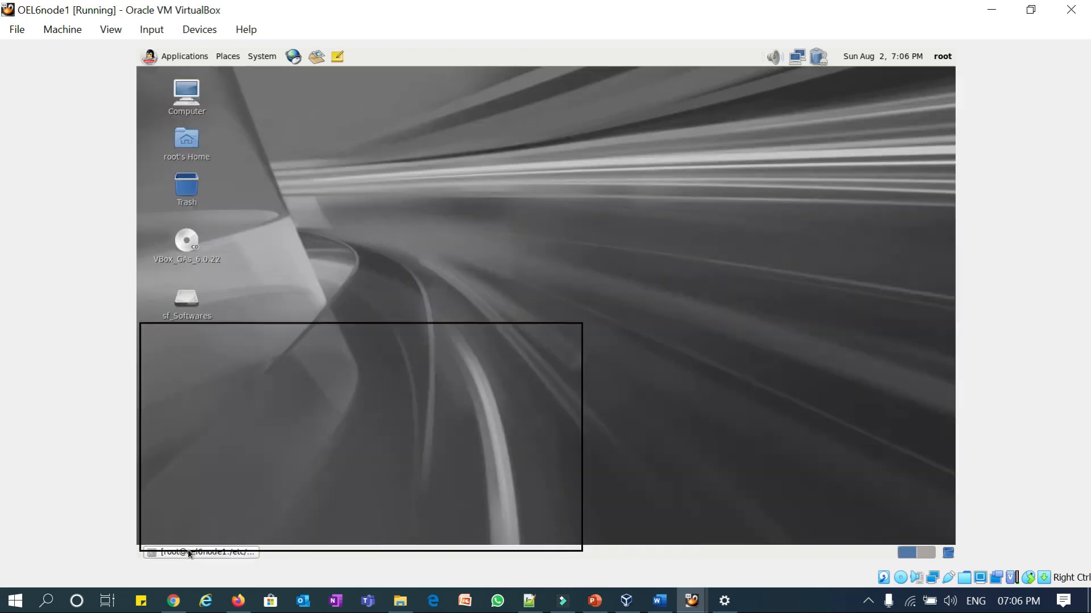
right_click(418, 213)
left_click(419, 285)
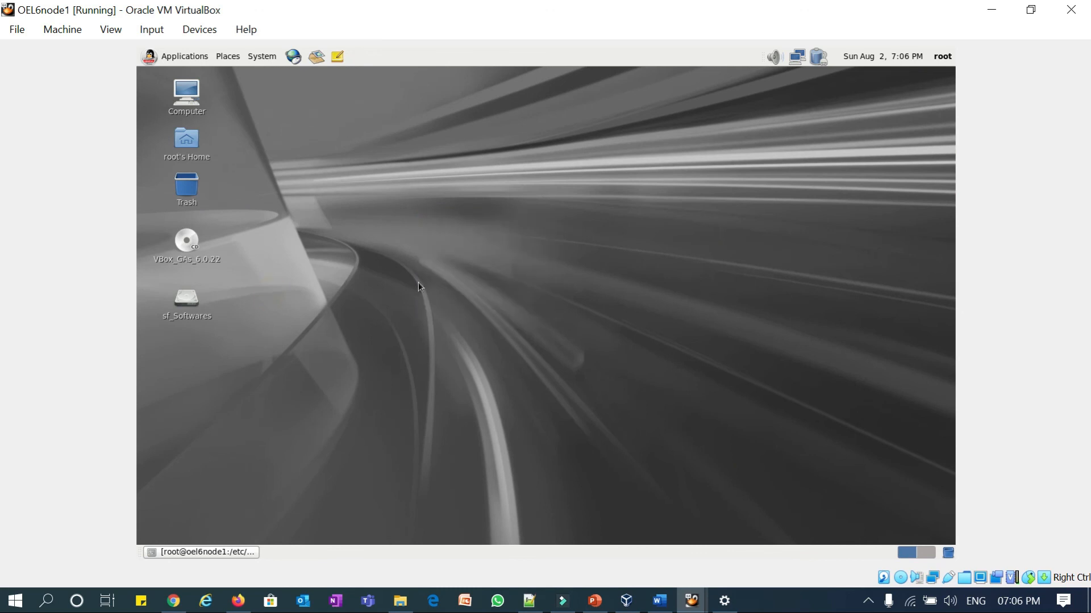
right_click(429, 252)
- In a new desktop terminal, check mounts with df -h and cd into /media/sf_Softwares/OEL
left_click(462, 301)
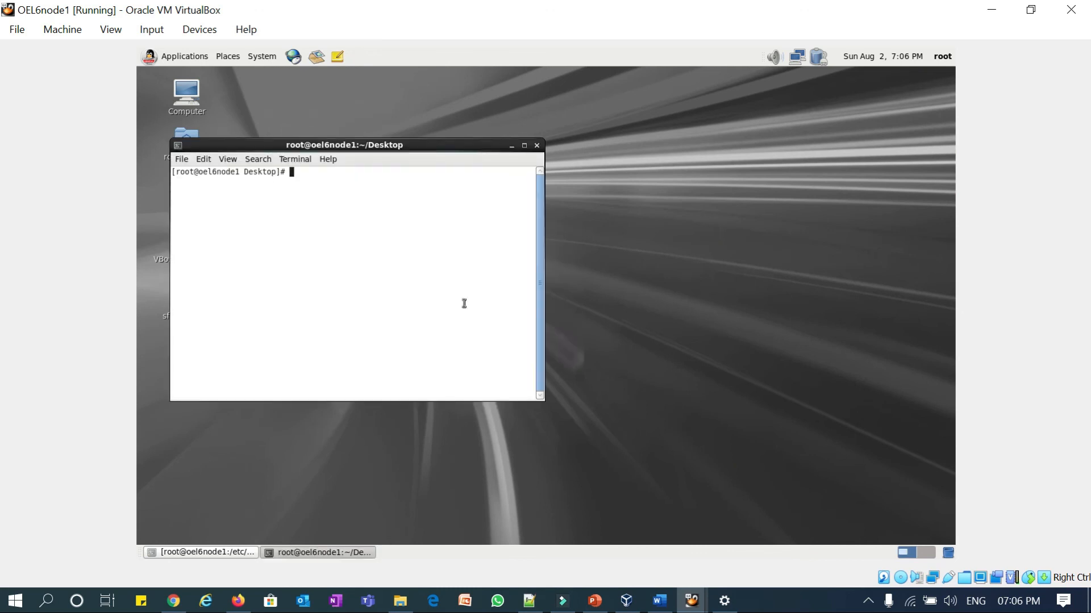
type("cd /")
type("s")
key("BackSpace")
key("BackSpace")
key("BackSpace")
key("BackSpace")
key("BackSpace")
type("df -h")
key("Return")
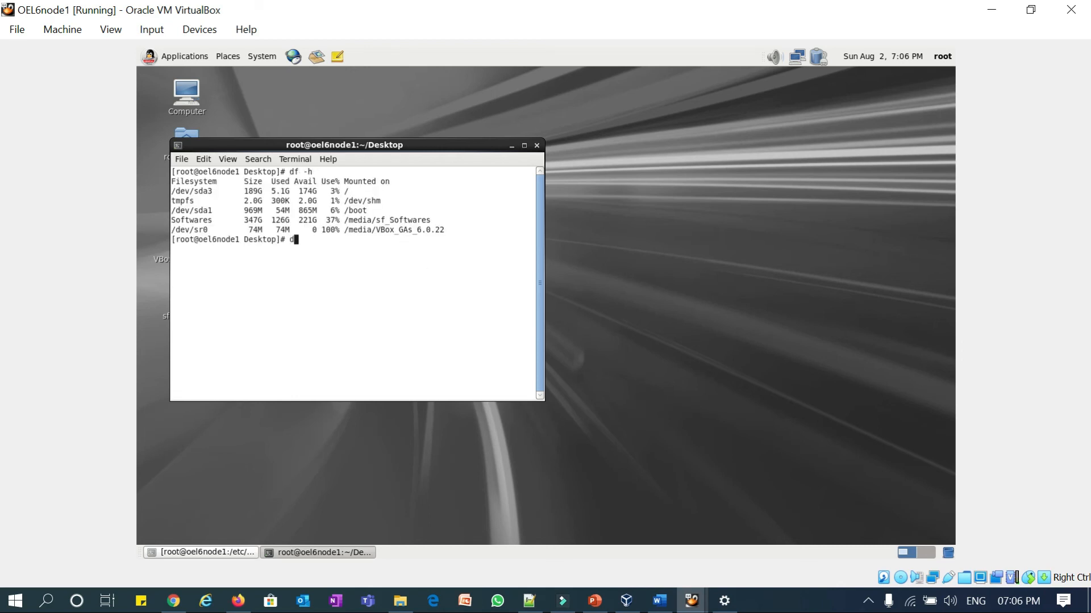
type("cd")
double_click(412, 220)
middle_click(412, 220)
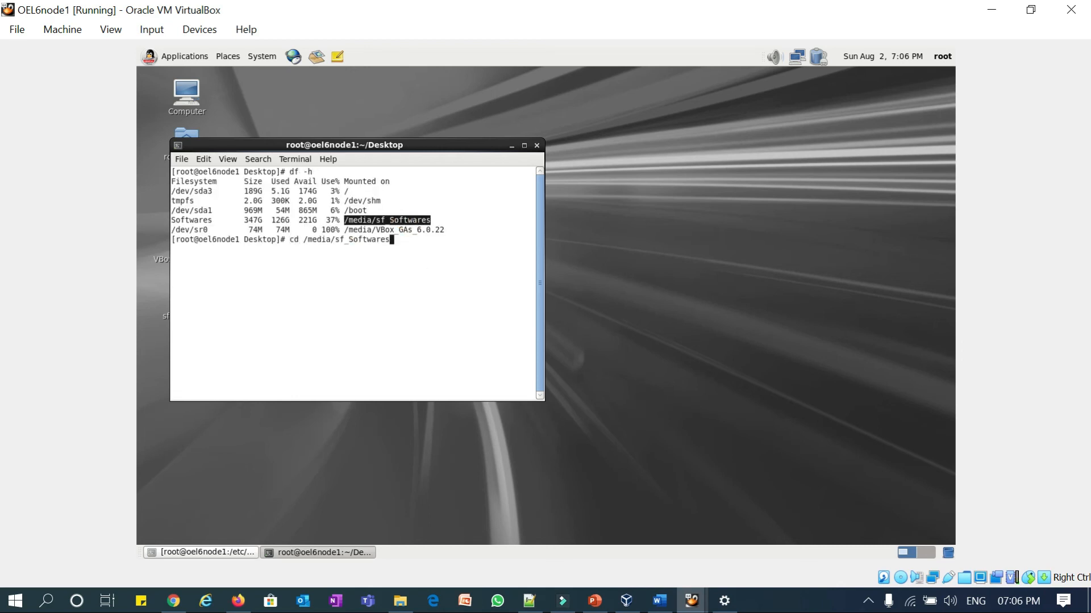
type("/")
type("OEL")
key("Return")
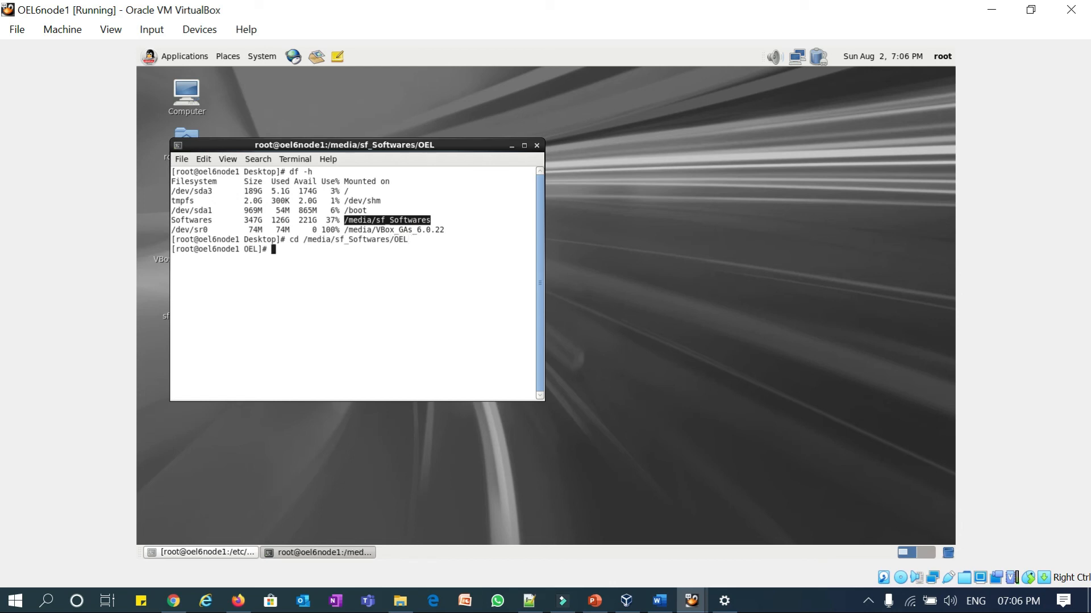
- Print temp.txt, copy its Public-to-SCAN hosts entries and return to the vi terminal
type("cat temp.txt")
key("Return")
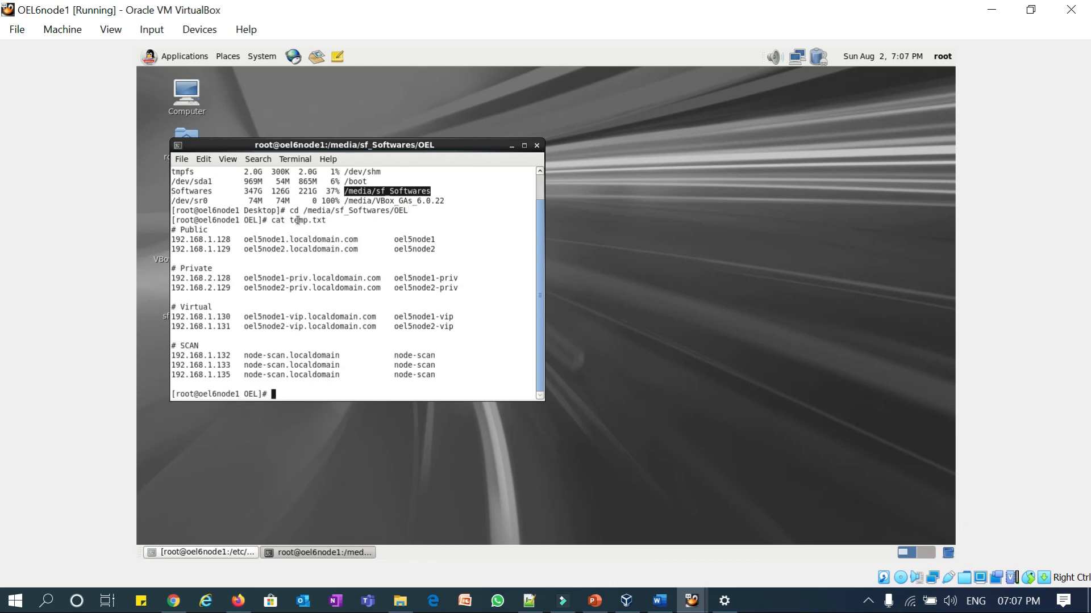
left_click_drag(174, 230, 488, 379)
right_click(410, 330)
left_click(438, 383)
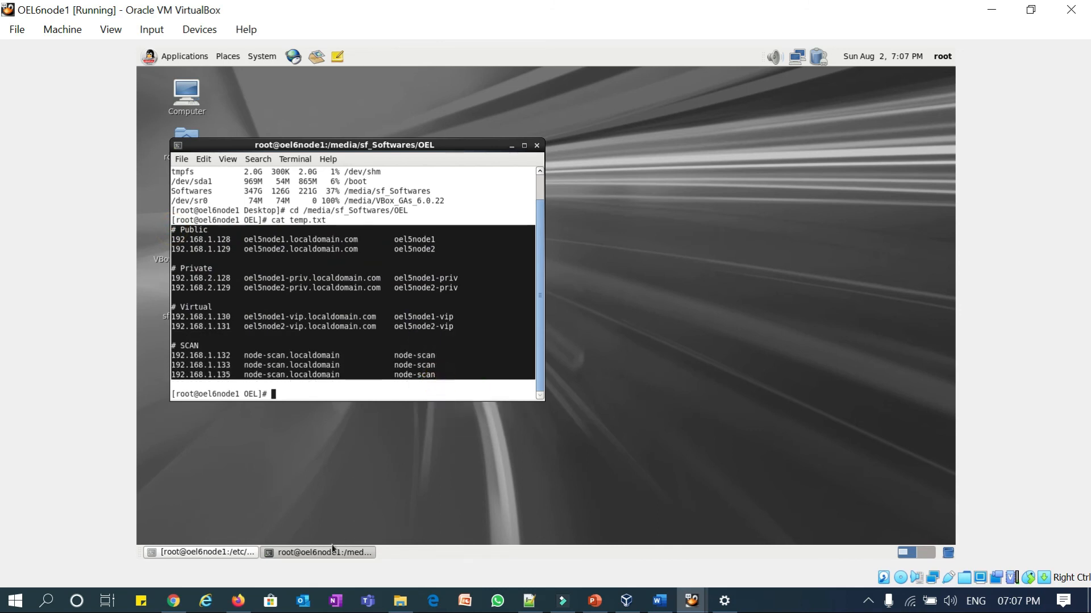
left_click(223, 554)
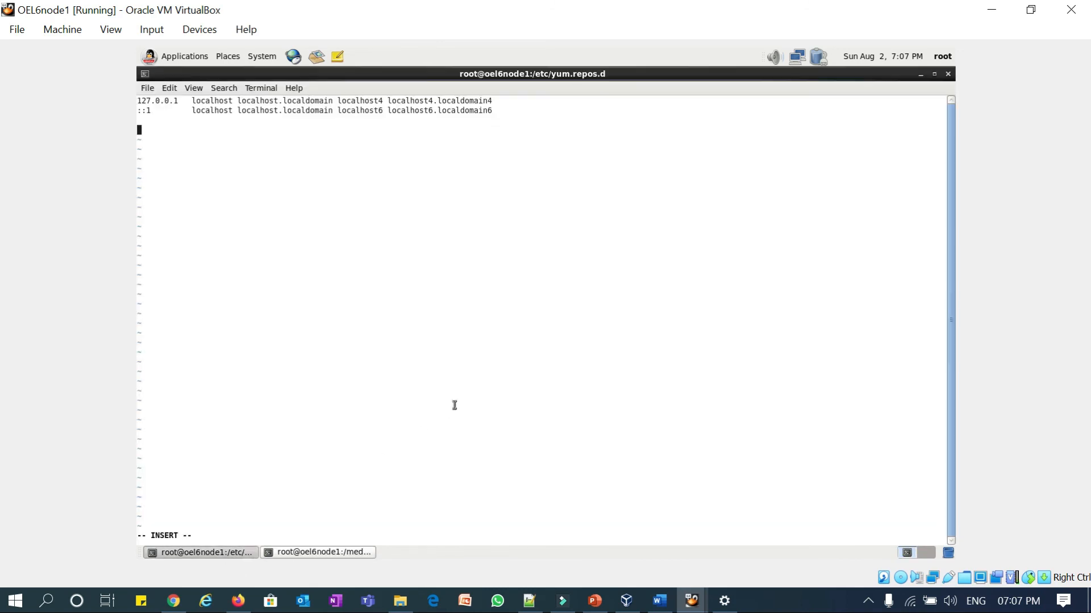
- Paste the hosts block into /etc/hosts and change the first public names from oel5 to oel6
key("ctrl+shift+v")
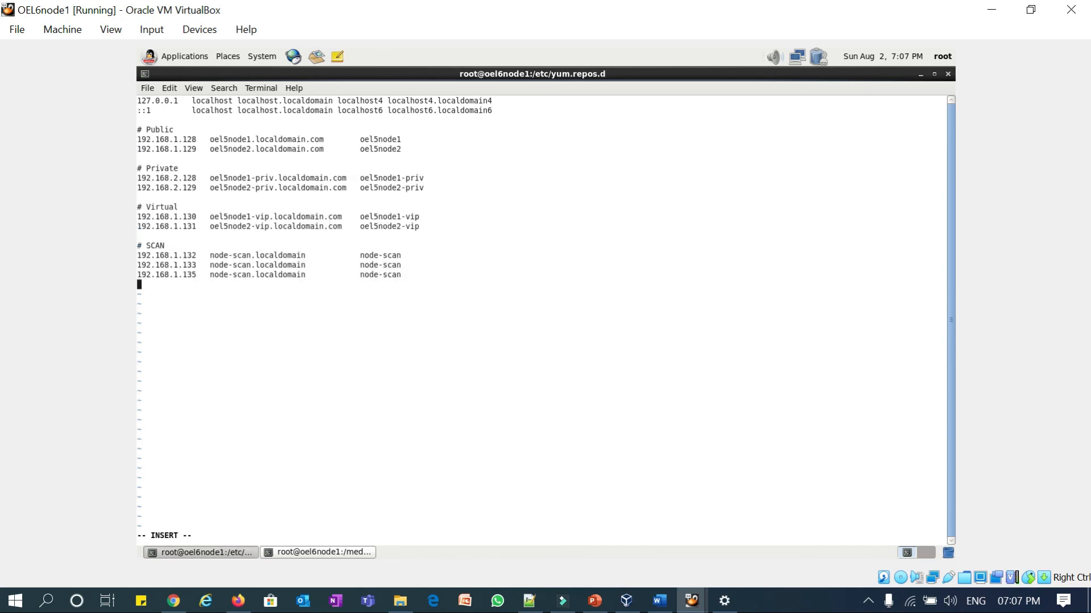
key("Up")
key("Up")
key("Up")
key("Up")
key("Up")
key("Up")
key("Up")
key("Up")
key("Up")
key("Up")
key("Up")
key("Up")
key("Up")
key("Up")
key("Up")
key("Up")
key("Up")
key("Down")
key("Down")
key("Down")
key("Right")
key("Right")
key("Up")
key("Right")
key("Right")
key("Right")
key("Right")
key("Right")
key("Right")
key("Right")
key("Right")
key("Right")
key("Right")
key("Right")
key("Right")
key("Right")
key("Right")
key("Right")
key("Right")
key("Right")
key("Right")
key("BackSpace")
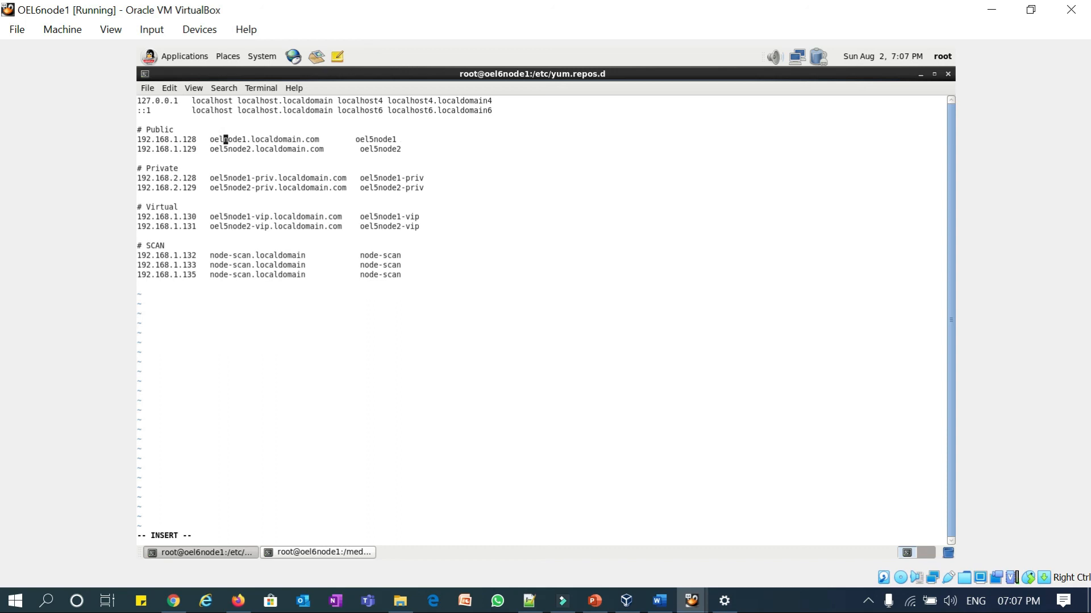
type("6")
key("Down")
key("Right")
key("Right")
key("Right")
key("Right")
key("Right")
key("Right")
key("Right")
key("Right")
key("Right")
key("Right")
key("Right")
key("Right")
key("Right")
key("Right")
key("Right")
key("Right")
key("Right")
key("Right")
key("Right")
key("Right")
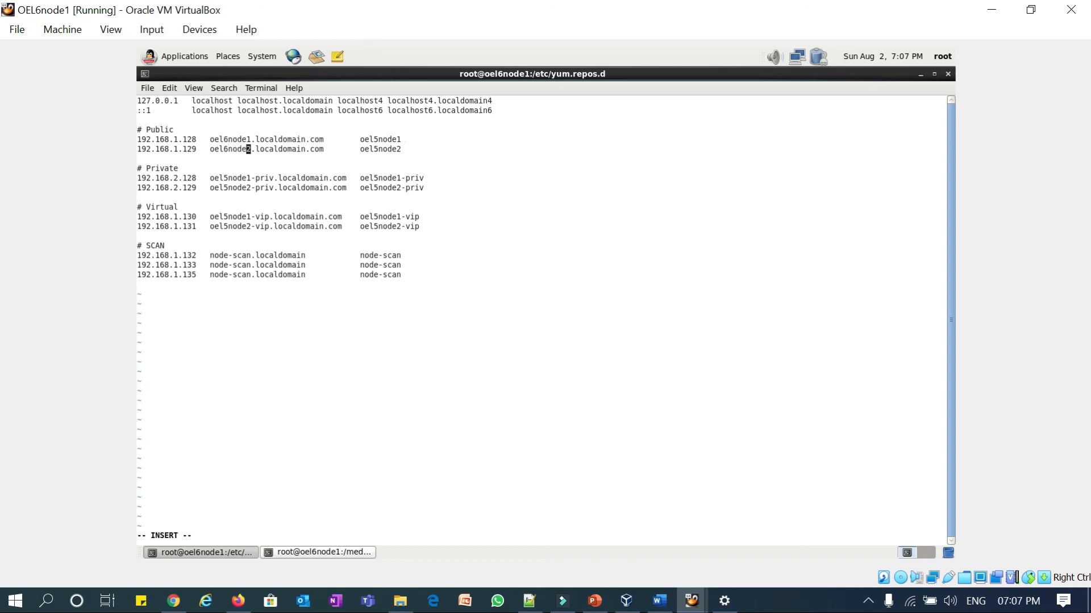
key("Right")
key("Right")
key("Right")
key("Right")
key("BackSpace")
type("6")
key("Up")
- Replace all remaining oel5 names with oel6 using a global substitute, then save with :wq
key("Escape")
type(":%s/oel6/oel6/g")
key("Return")
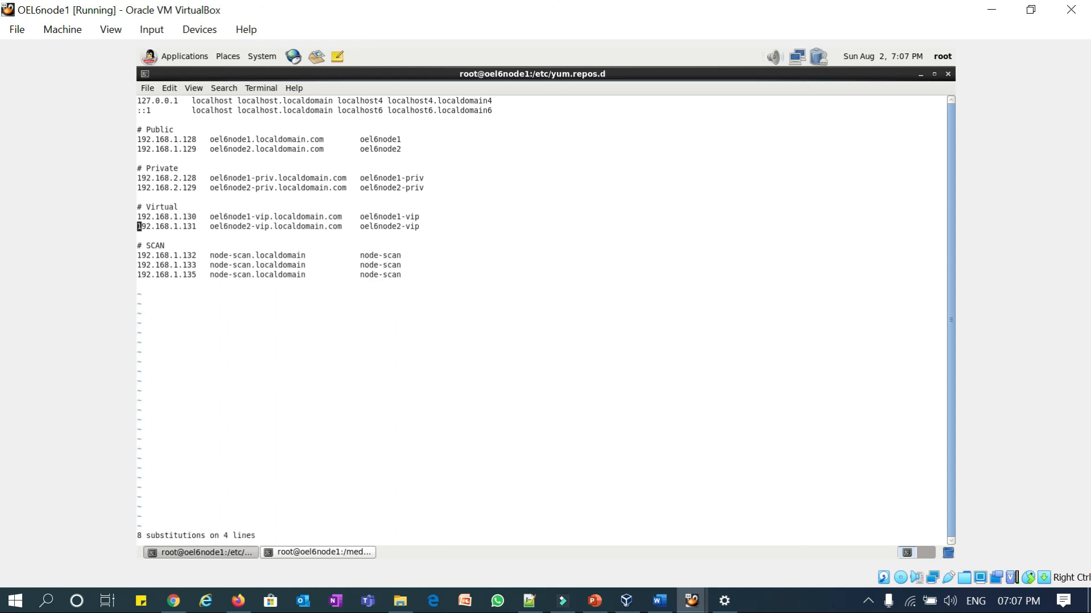
key("Down")
key("Down")
key("Down")
key("Up")
key("Up")
key("Up")
type(":wq")
key("Return")
- Print /etc/hosts with cat to confirm the new entries
type("cat ")
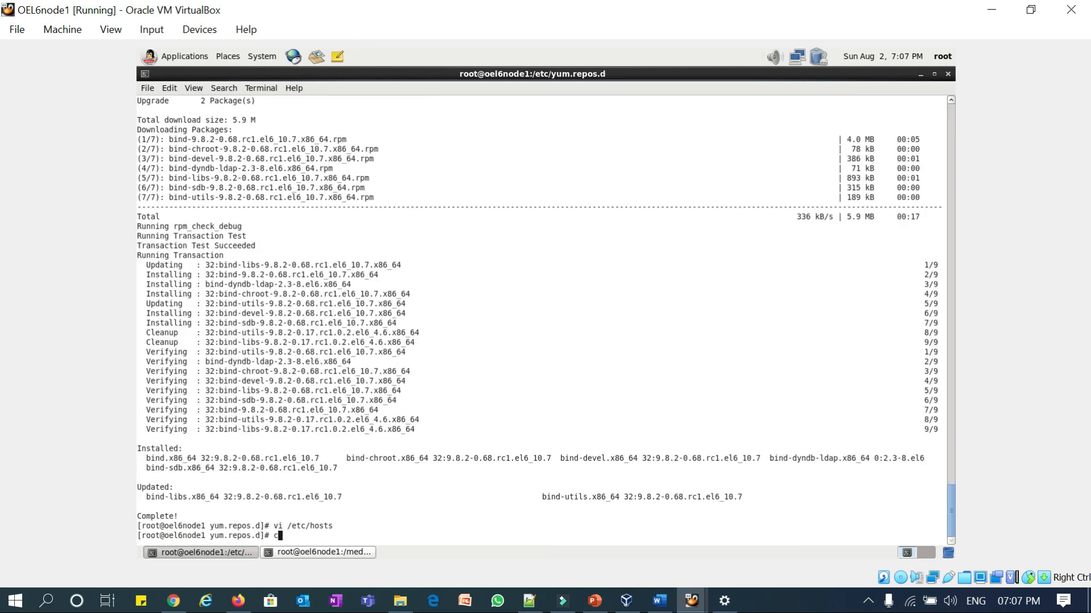
type("et")
key("BackSpace")
key("BackSpace")
type("/etc/hosts")
key("Return")
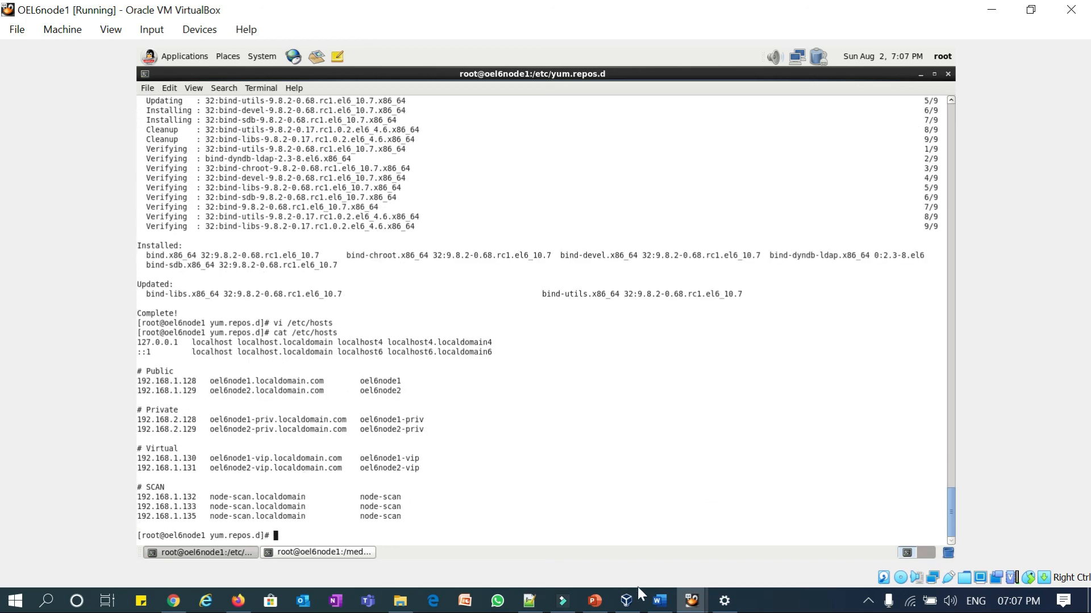
- In the Word notes, change the host name oel5node1 to oel6node1
left_click(661, 609)
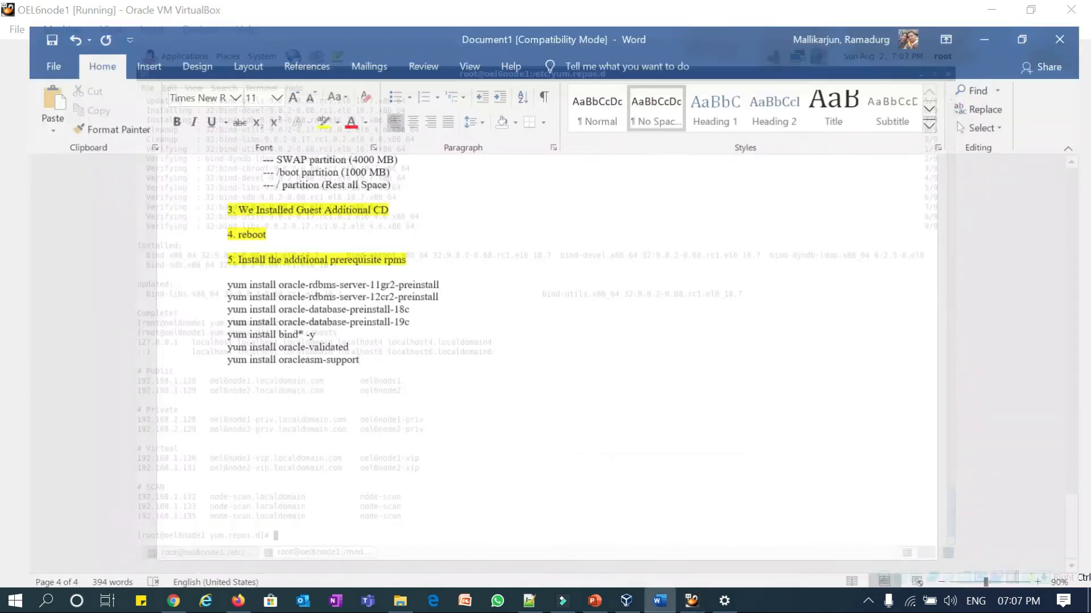
scroll(380, 465, "up", 15)
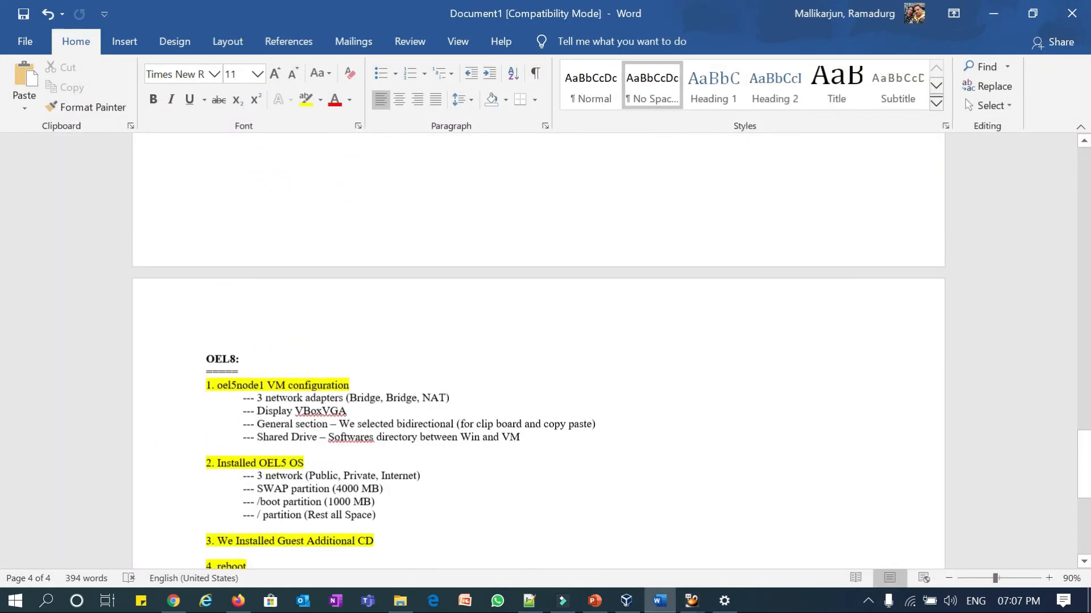
scroll(539, 352, "up", 3)
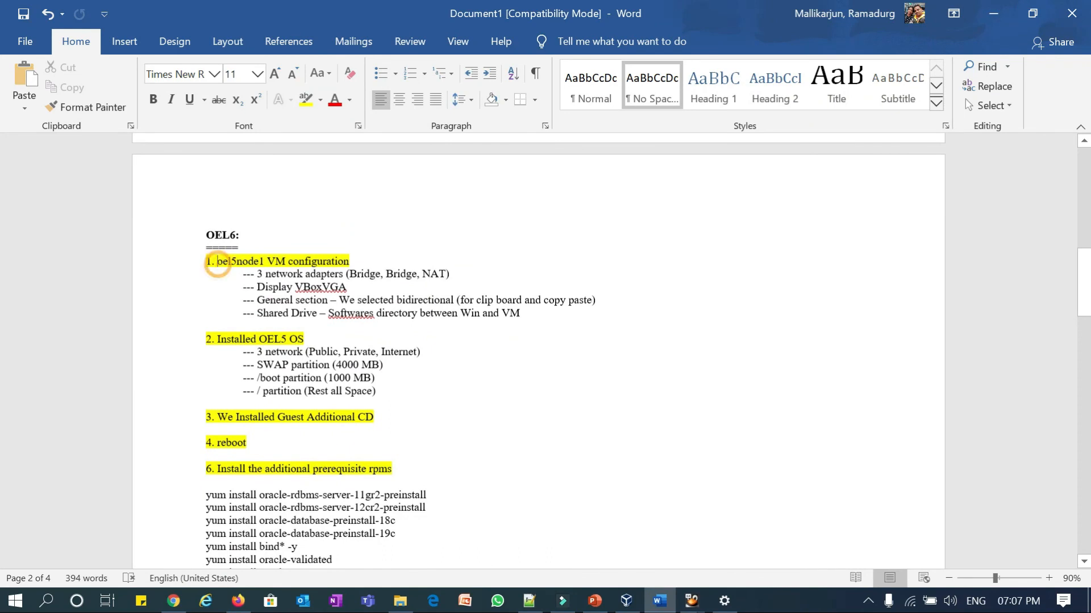
left_click_drag(217, 263, 254, 264)
left_click(242, 263)
left_click(237, 261)
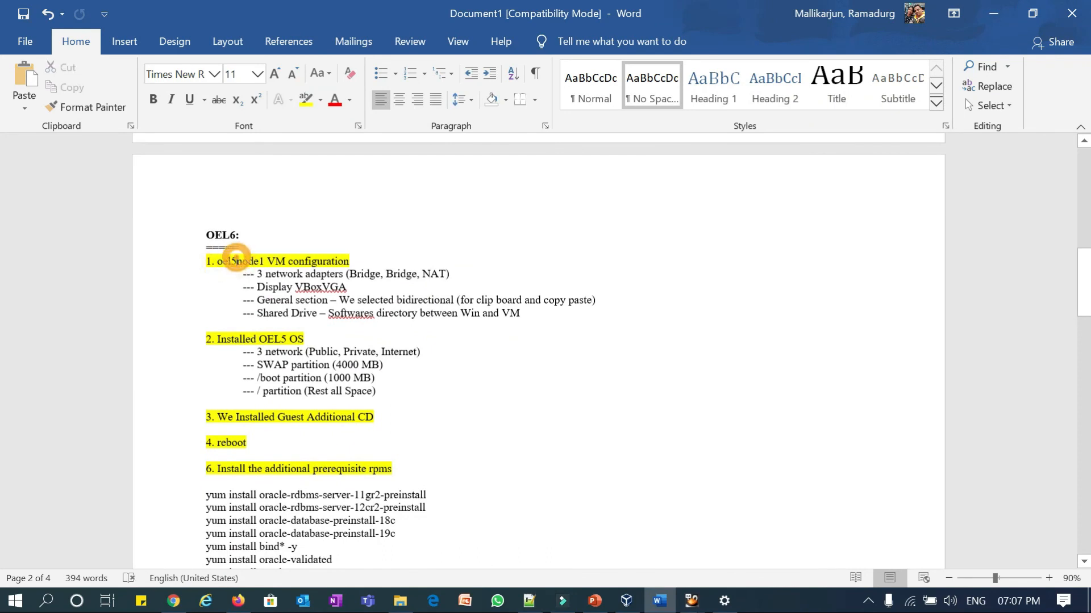
key("BackSpace")
type("6")
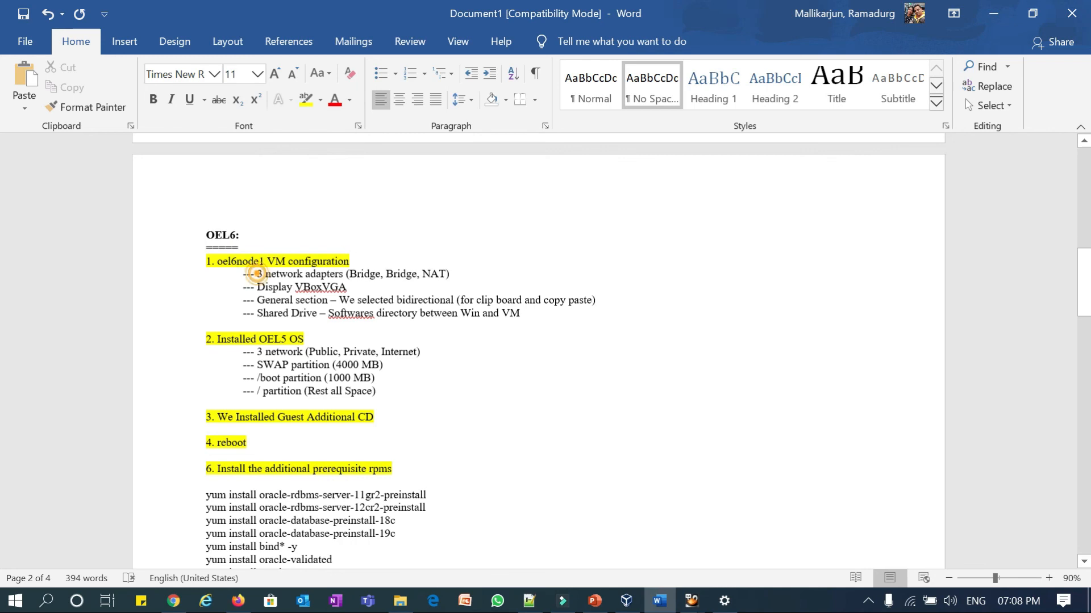
- Change 'Installed OEL5 OS' to OEL6 and the swap size from 4000 MB to 8000 MB
left_click_drag(257, 274, 343, 273)
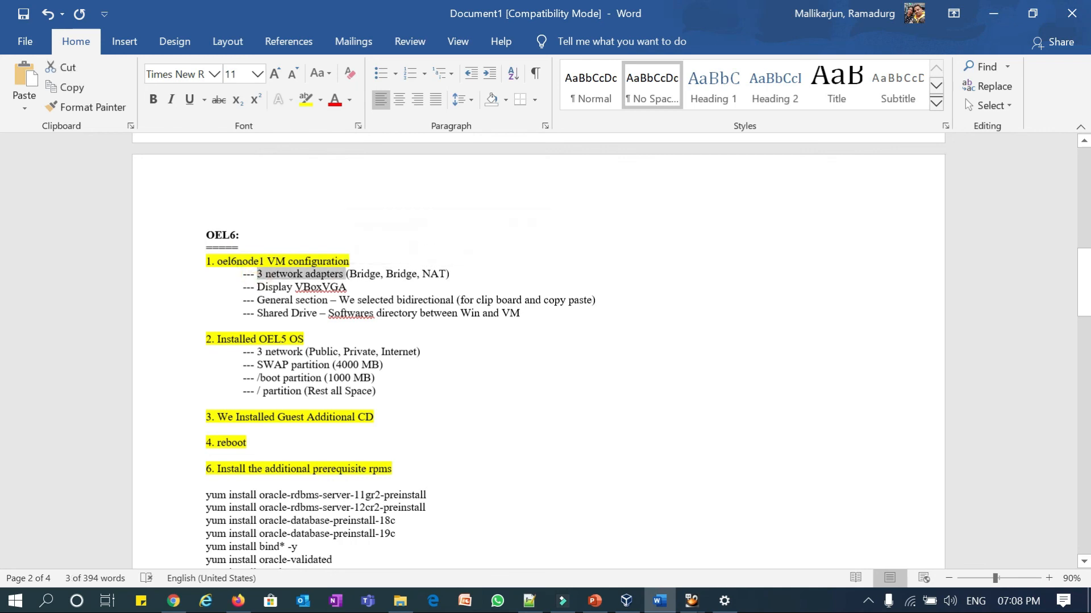
left_click_drag(257, 287, 292, 286)
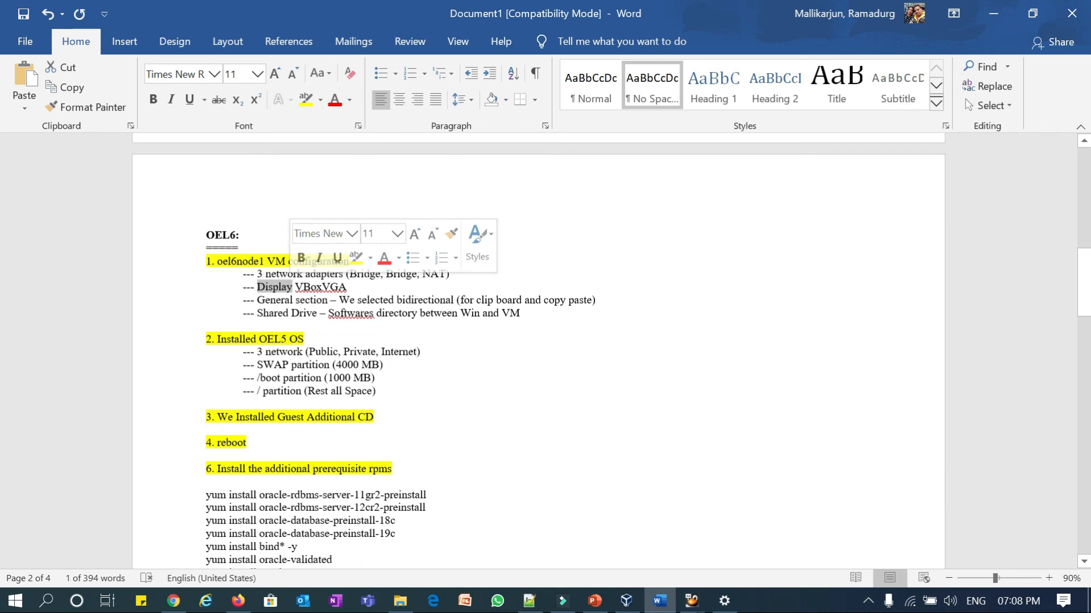
left_click_drag(257, 313, 320, 313)
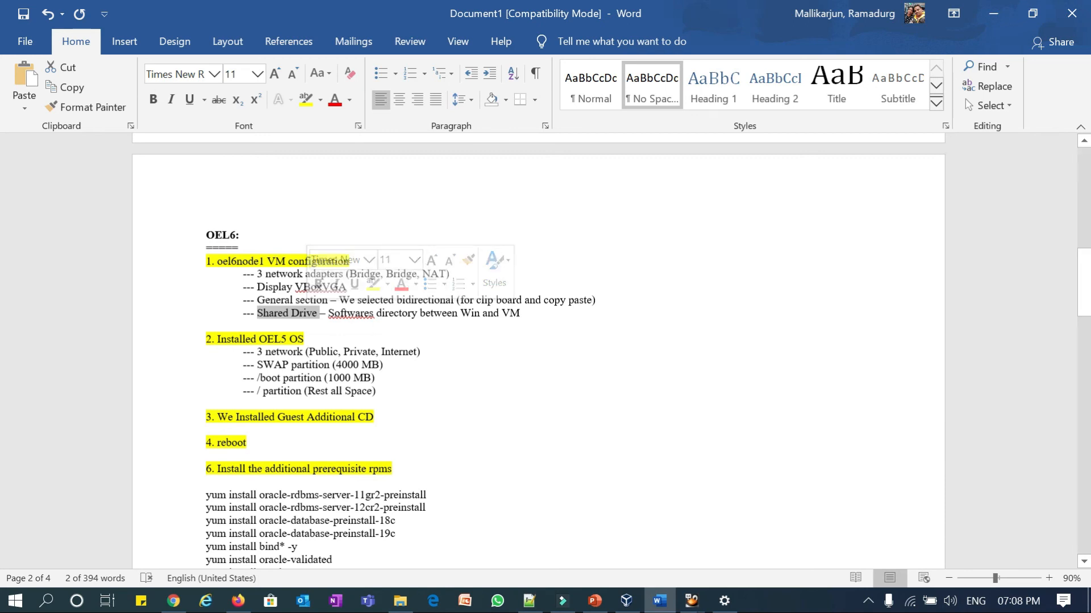
left_click(285, 340)
key("BackSpace")
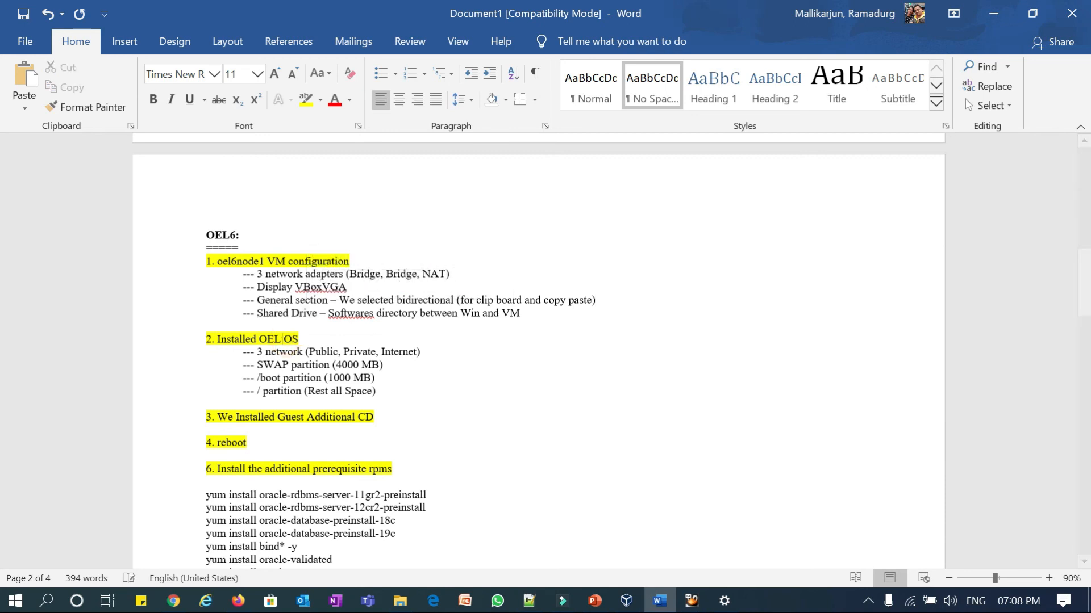
type("6")
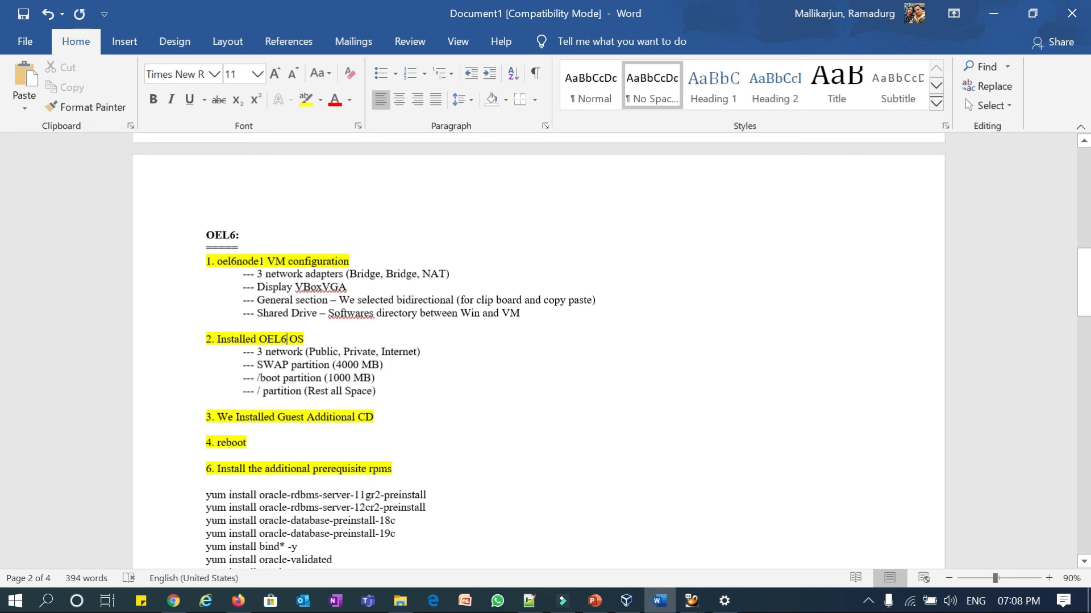
left_click(341, 365)
key("BackSpace")
type("8")
- Review the bind*, oracleasm-support and oracle-database-preinstall-18c yum lines, then go back to the PowerPoint slides
scroll(538, 353, "down", 3)
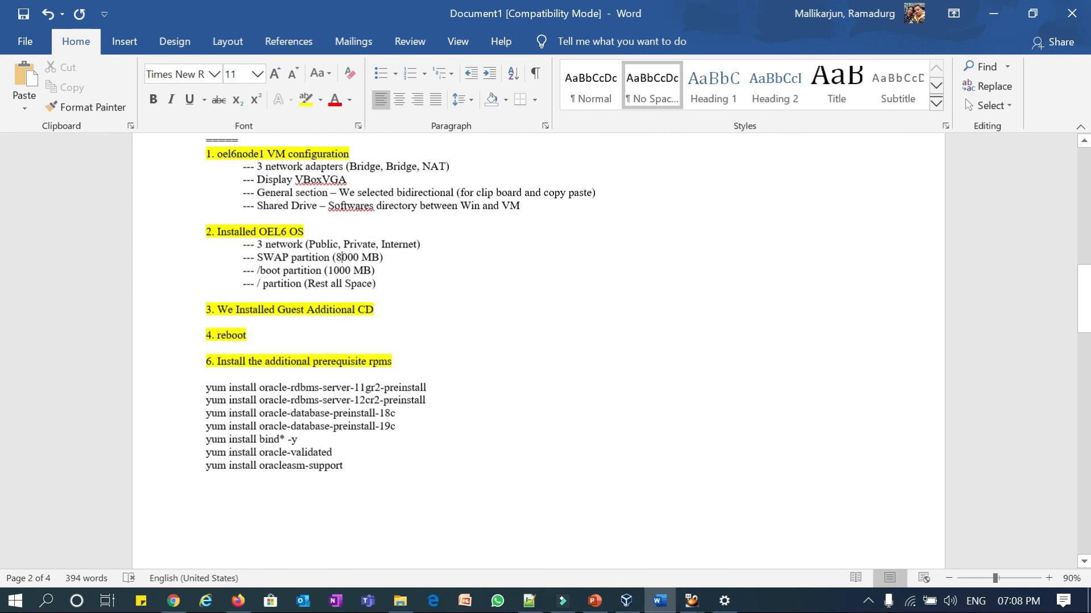
triple_click(286, 439)
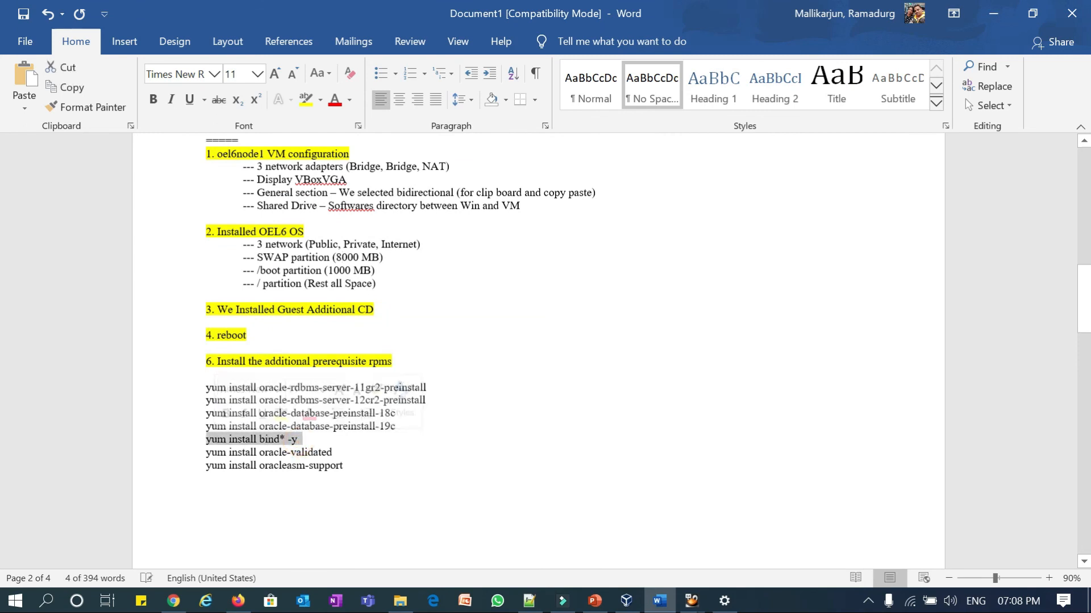
left_click_drag(348, 464, 206, 465)
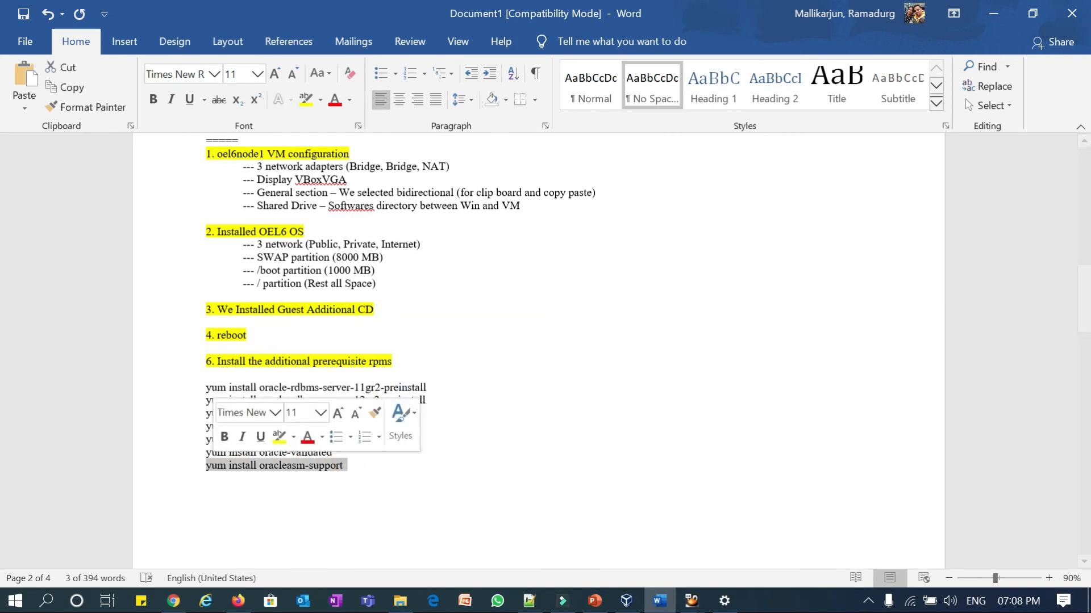
left_click(459, 437)
left_click_drag(407, 413, 205, 413)
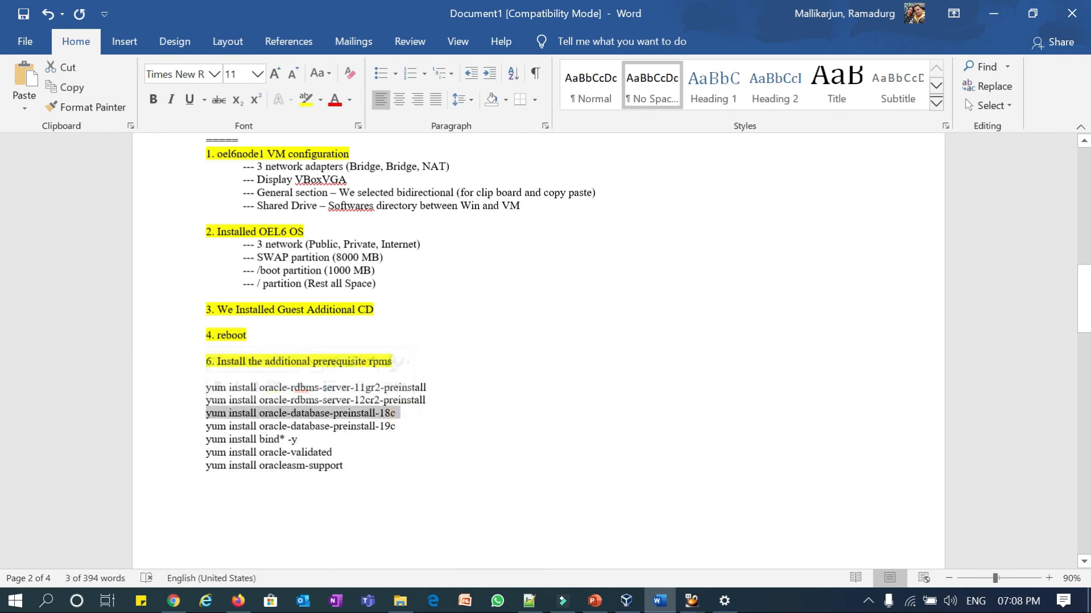
left_click(345, 465)
scroll(345, 465, "up", 1)
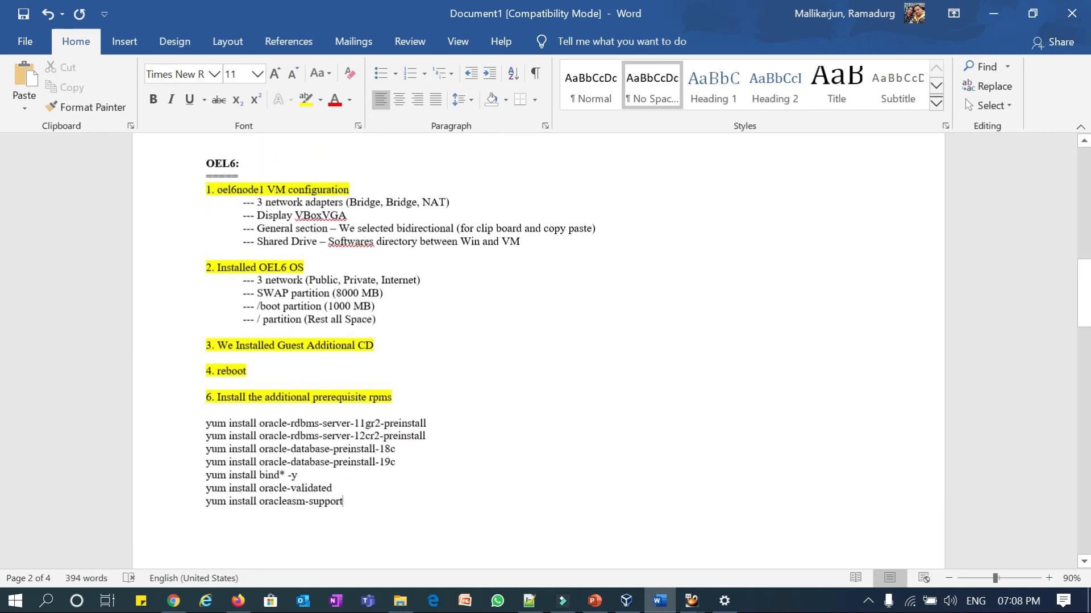
left_click(595, 601)
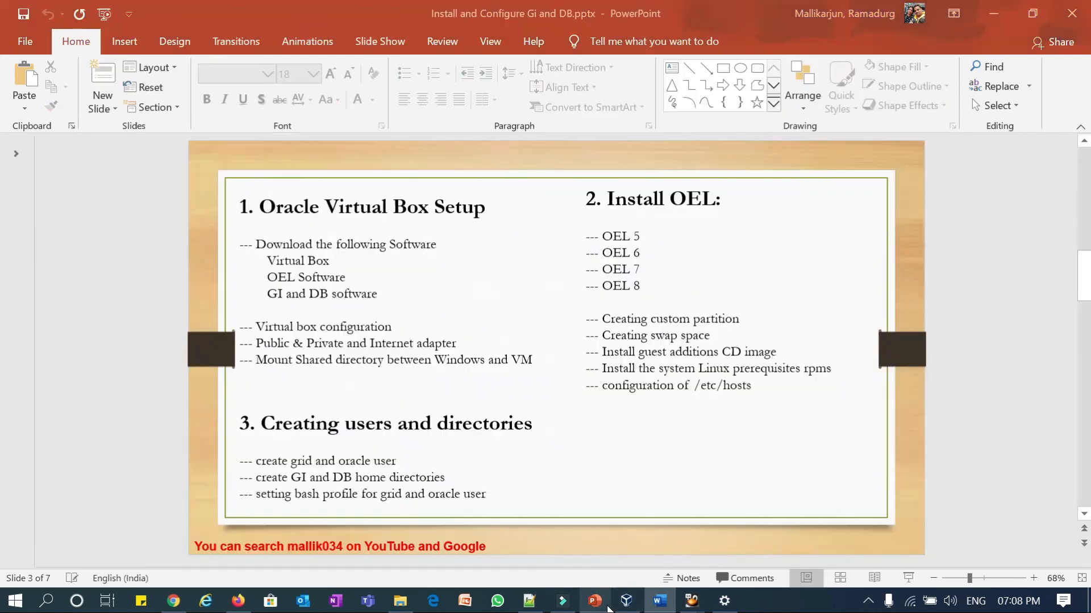